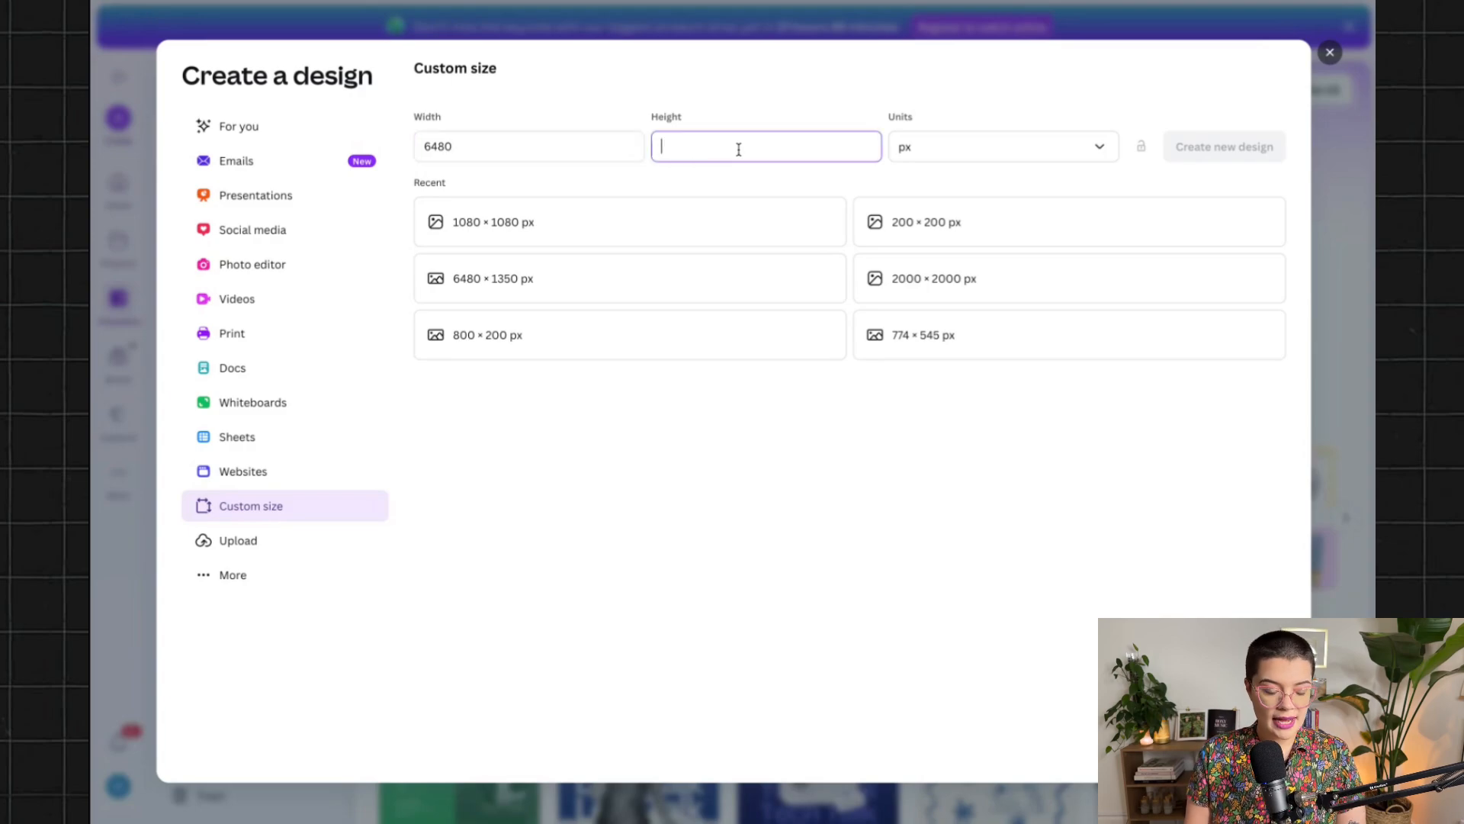
# Set the custom size's height to 1350 px and create the new 6480 px wide design
pyautogui.write('1080')
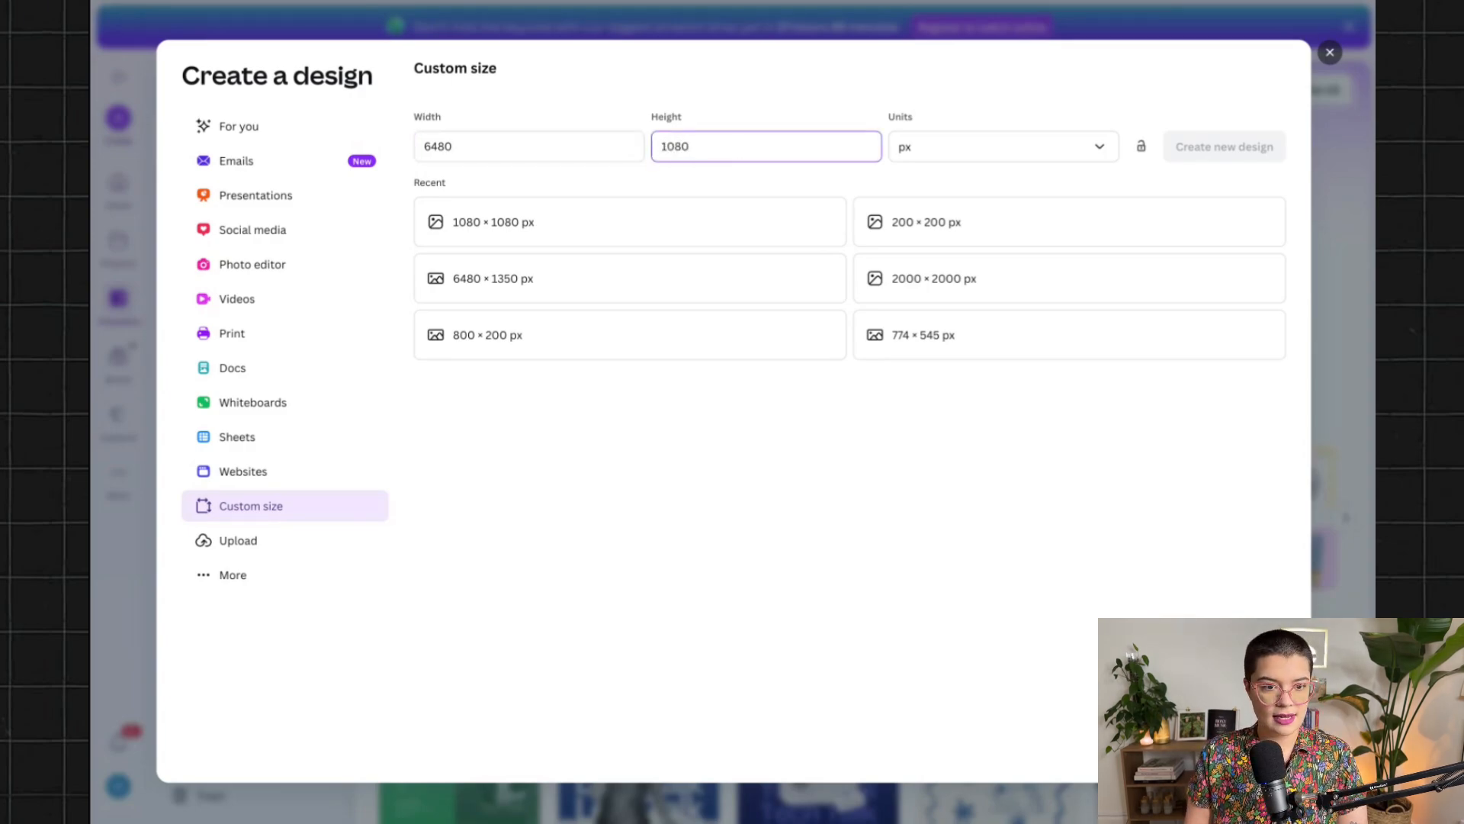
pyautogui.press('BackSpace')
pyautogui.press('BackSpace')
pyautogui.press('BackSpace')
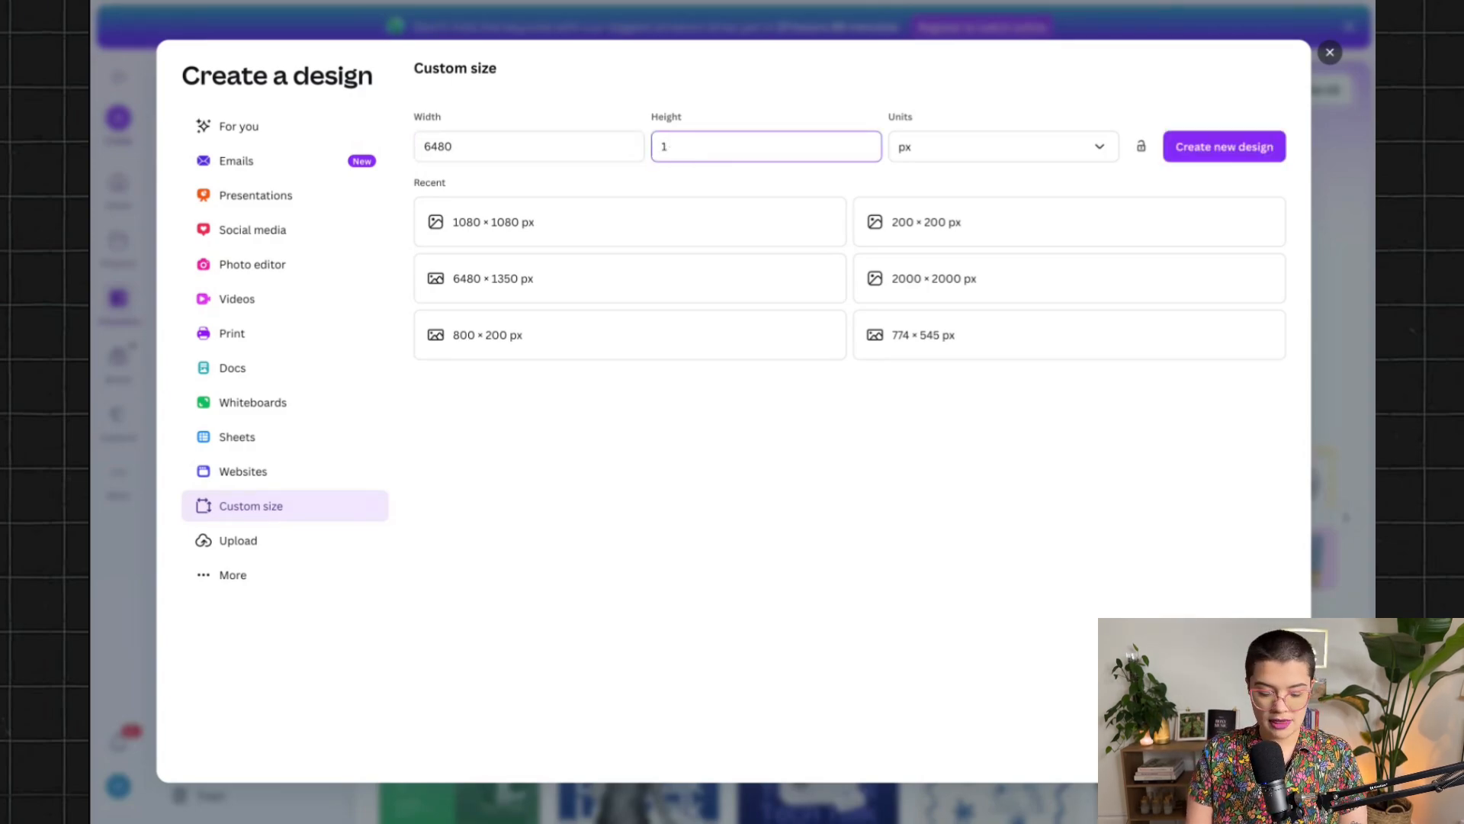
pyautogui.write('350')
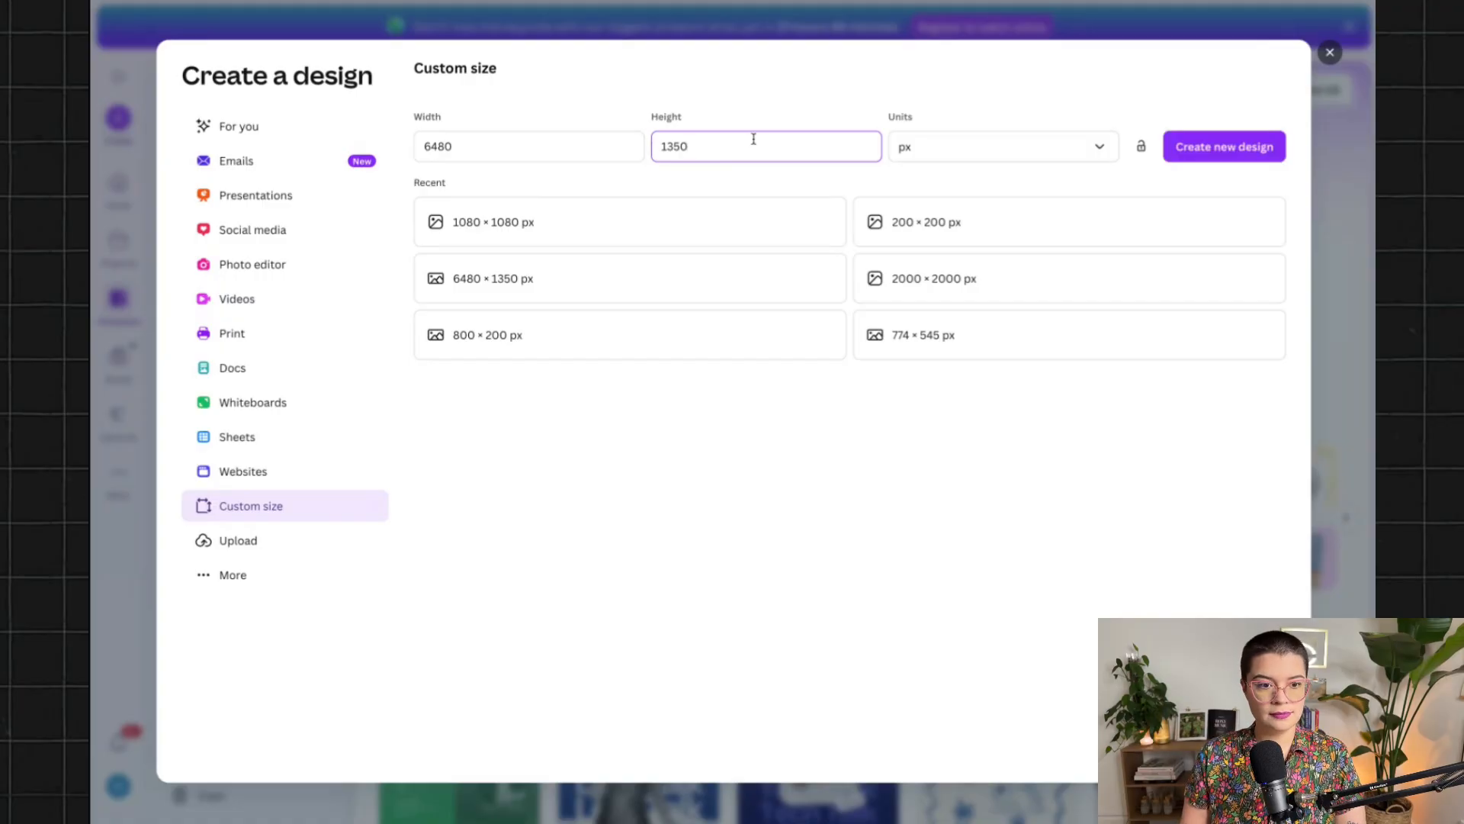
pyautogui.click(1245, 155)
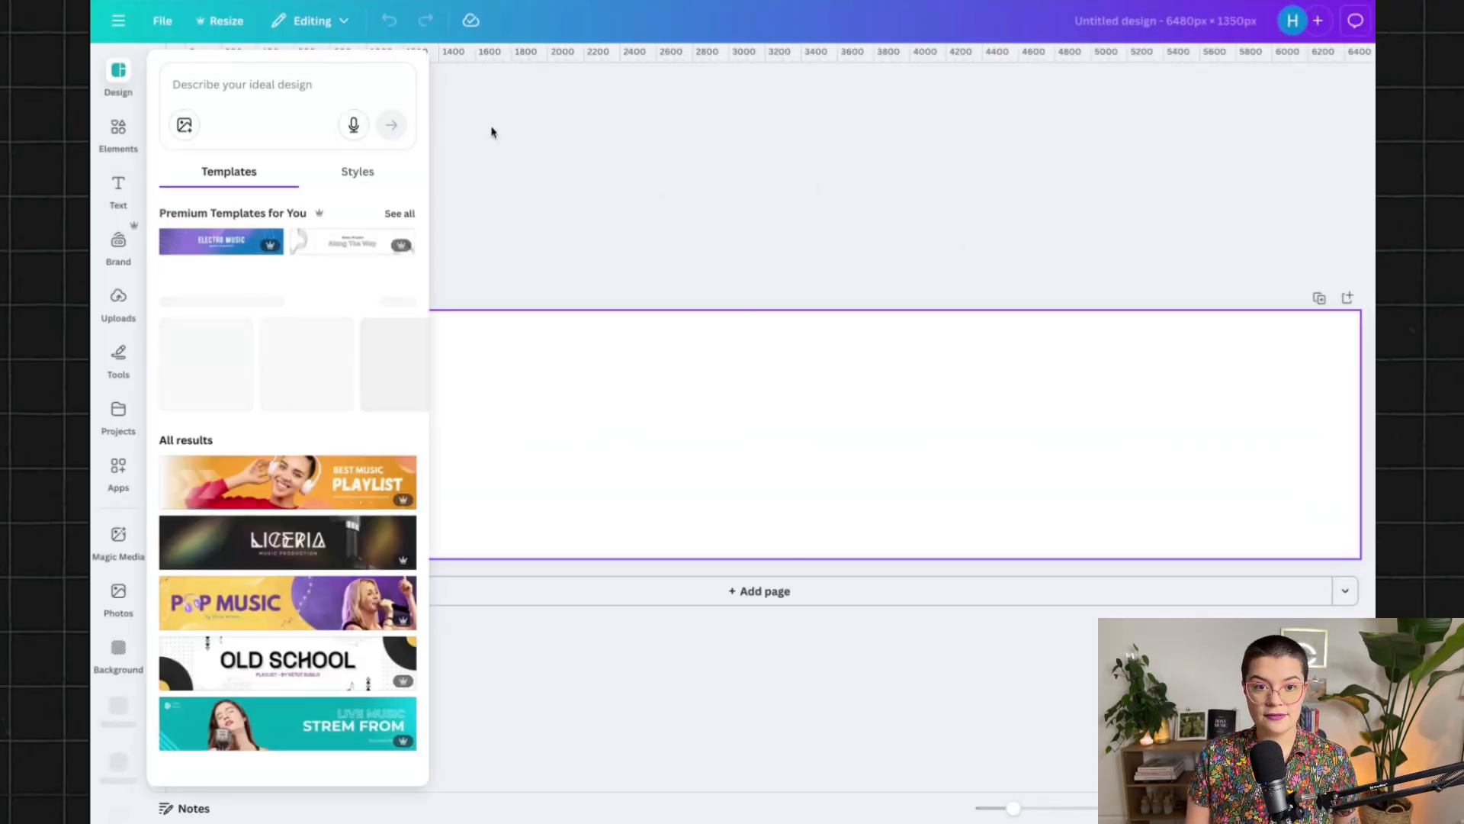
pyautogui.click(507, 200)
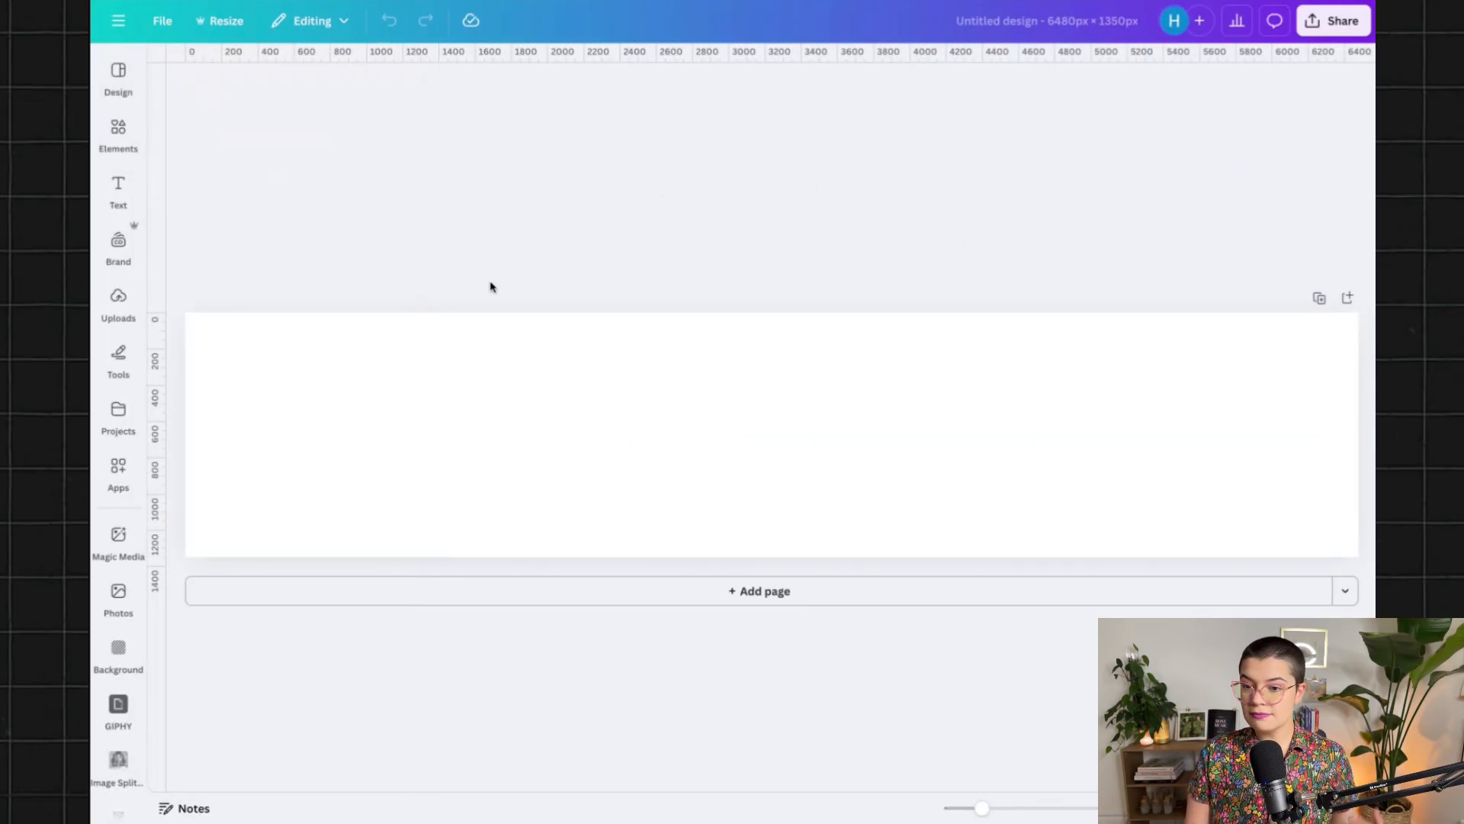
pyautogui.click(351, 464)
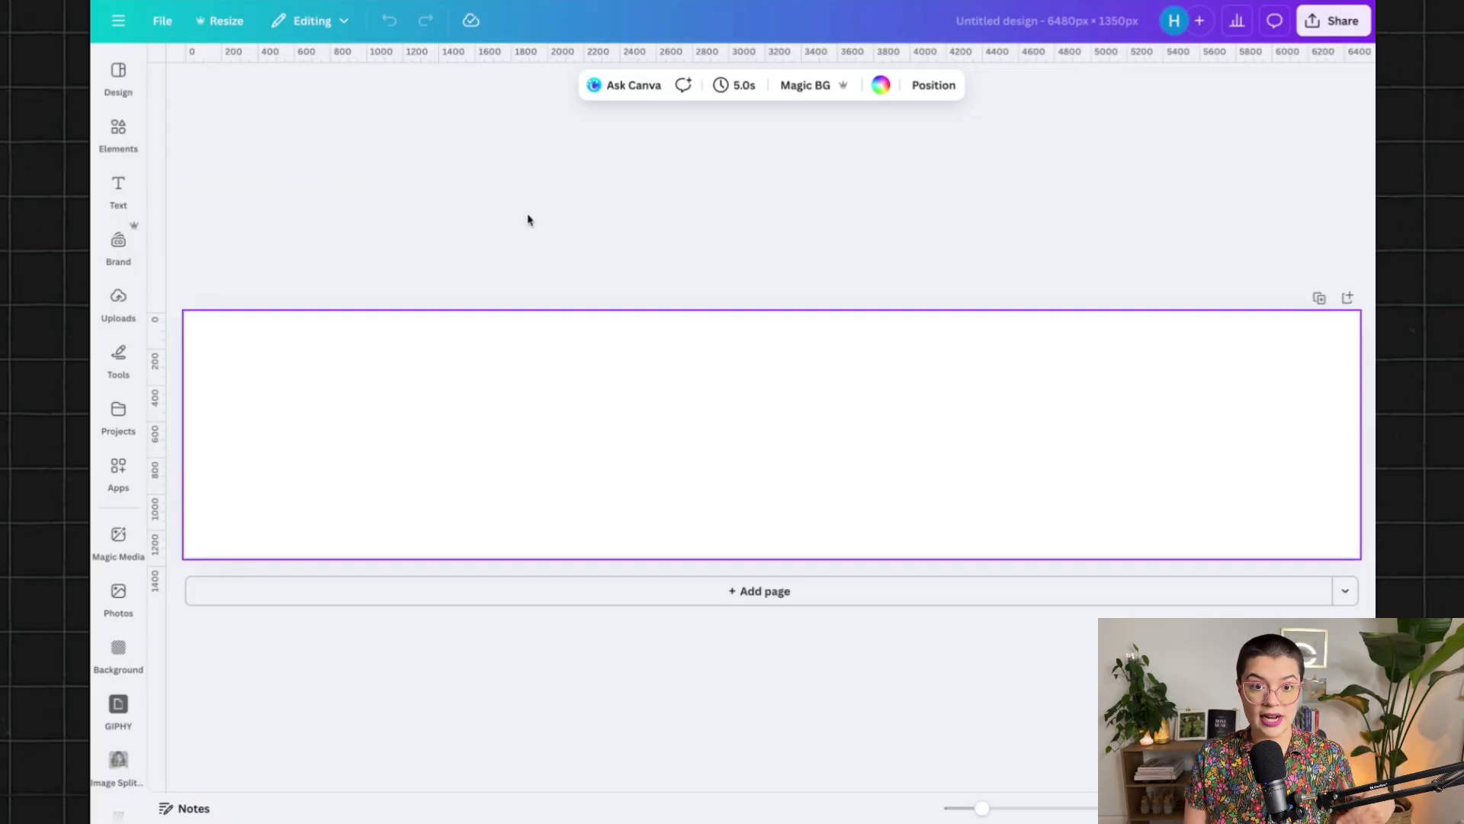
# Hide the rulers and guides of the design
pyautogui.click(163, 21)
pyautogui.moveTo(213, 209)
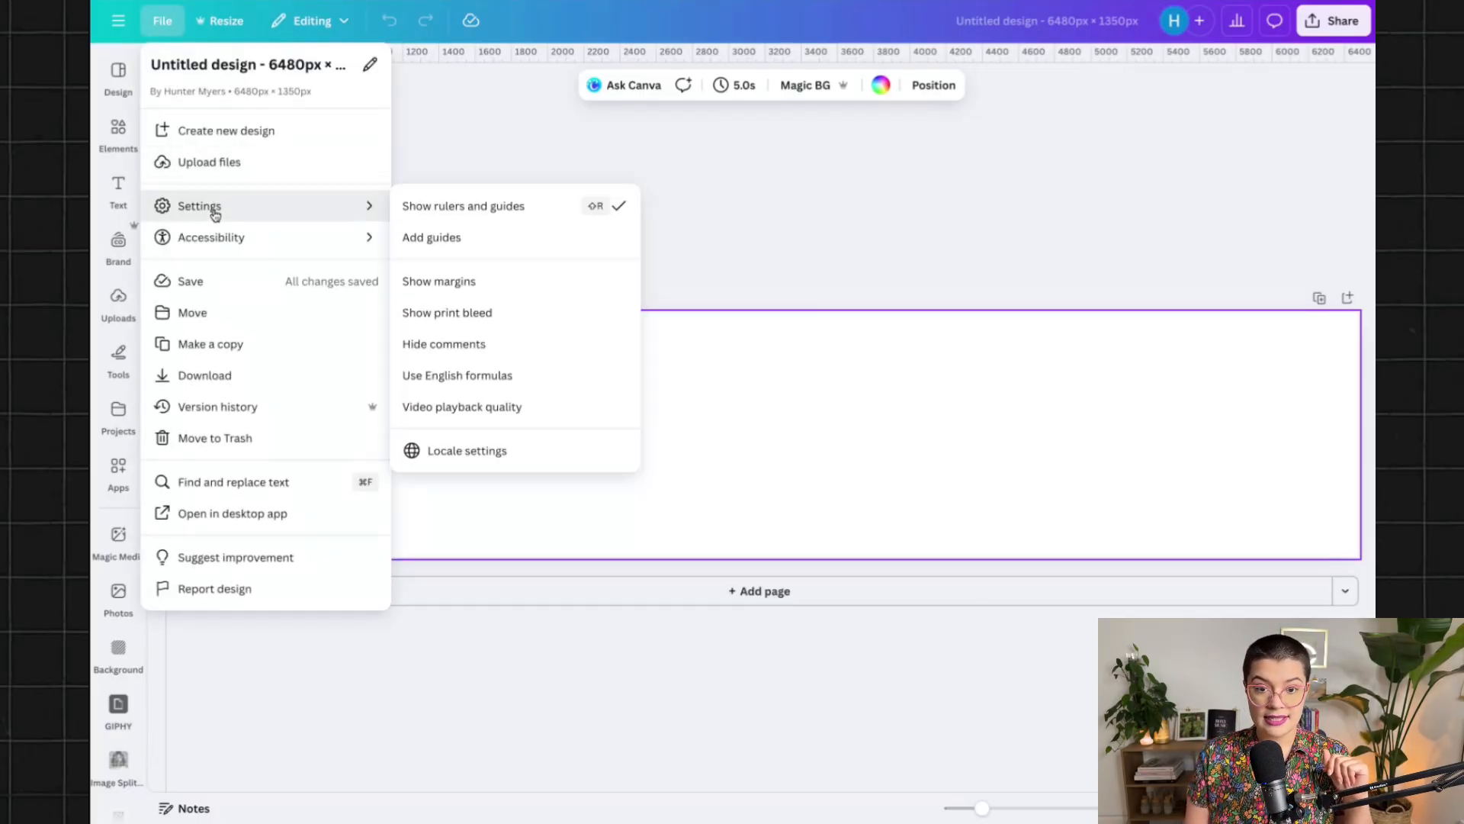
pyautogui.click(513, 208)
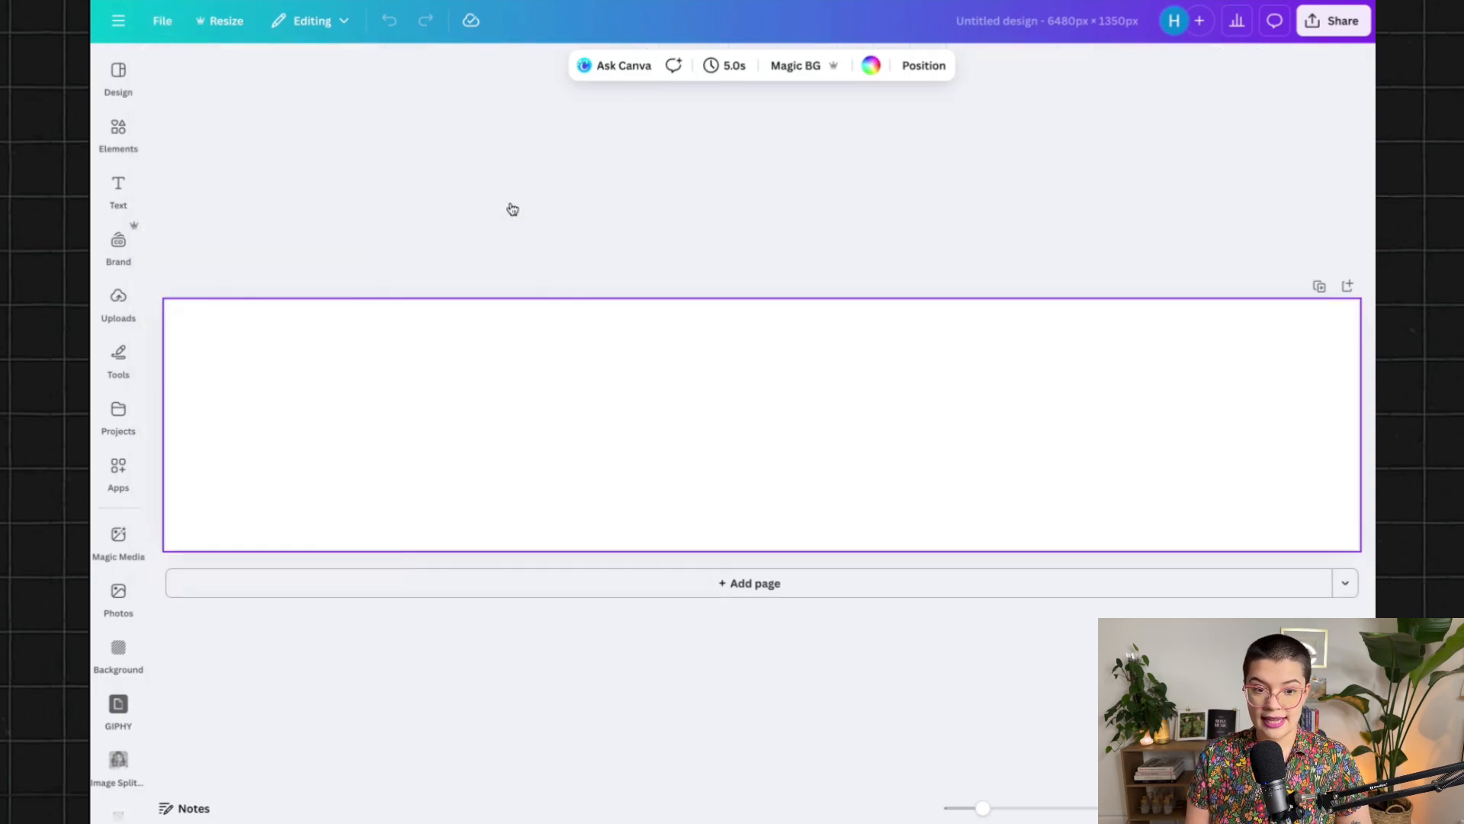
pyautogui.click(143, 297)
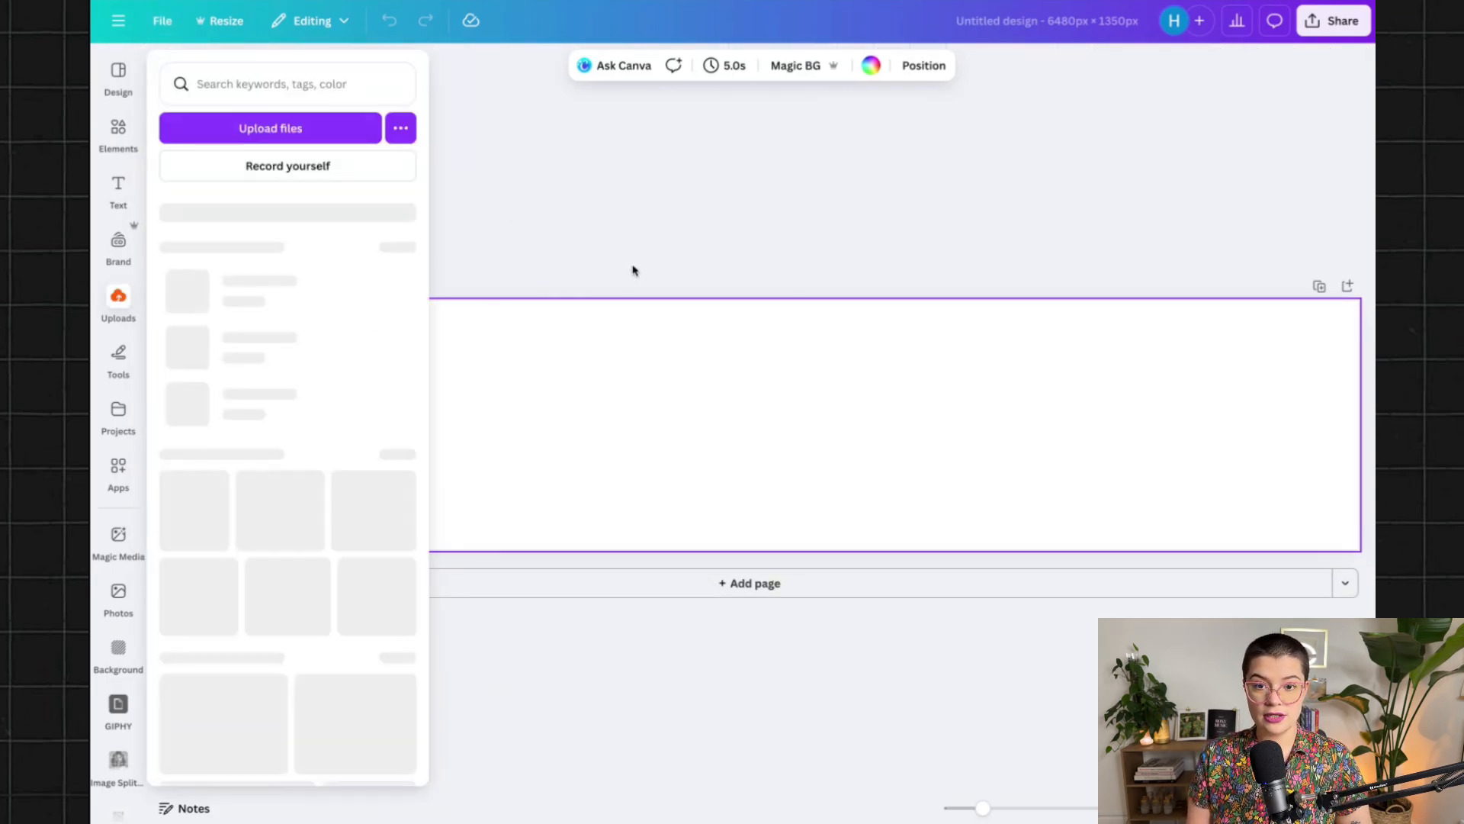
pyautogui.click(535, 204)
pyautogui.click(394, 352)
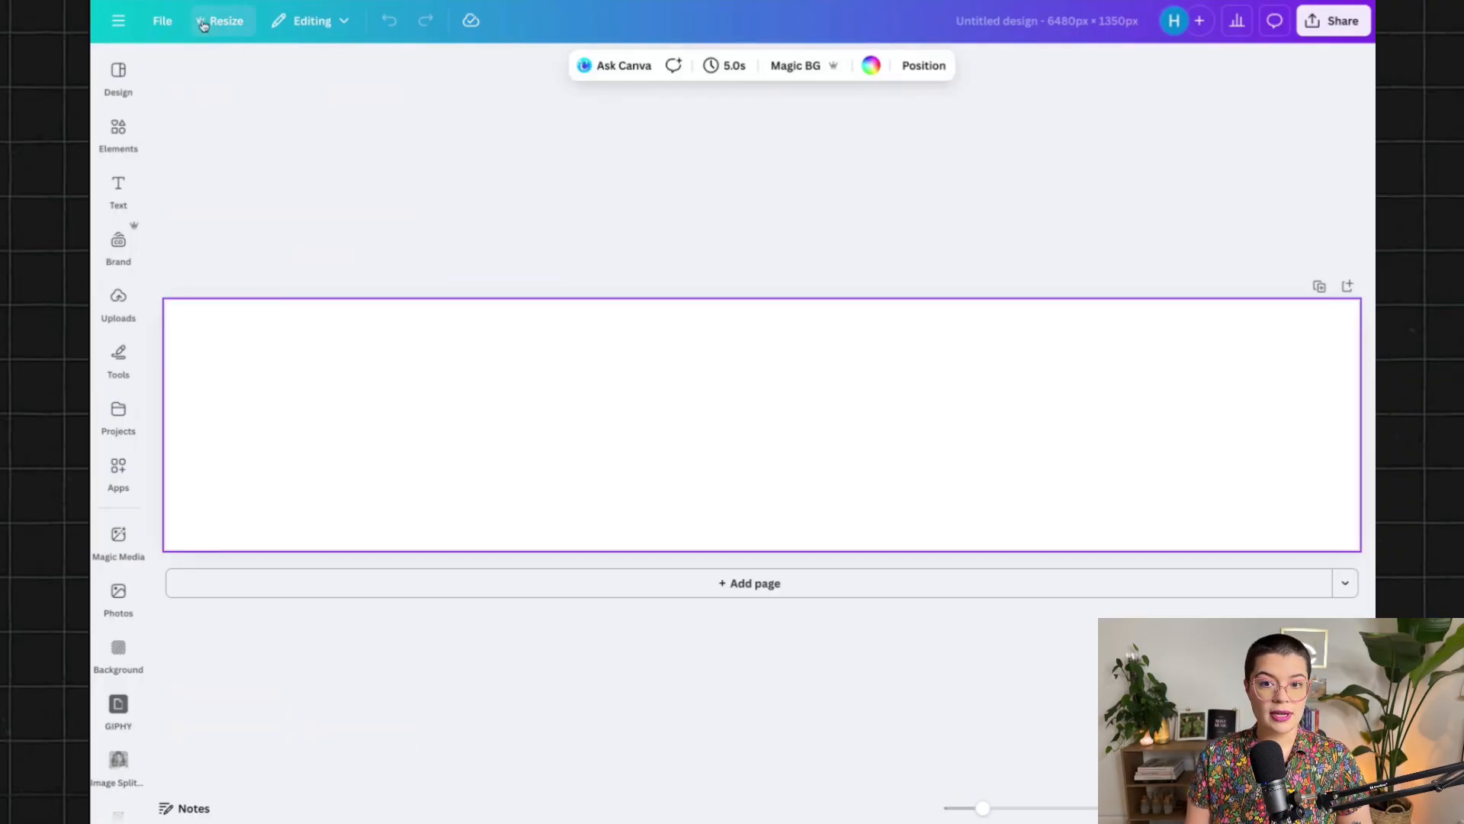
# Show the rulers and guides around the canvas
pyautogui.click(155, 23)
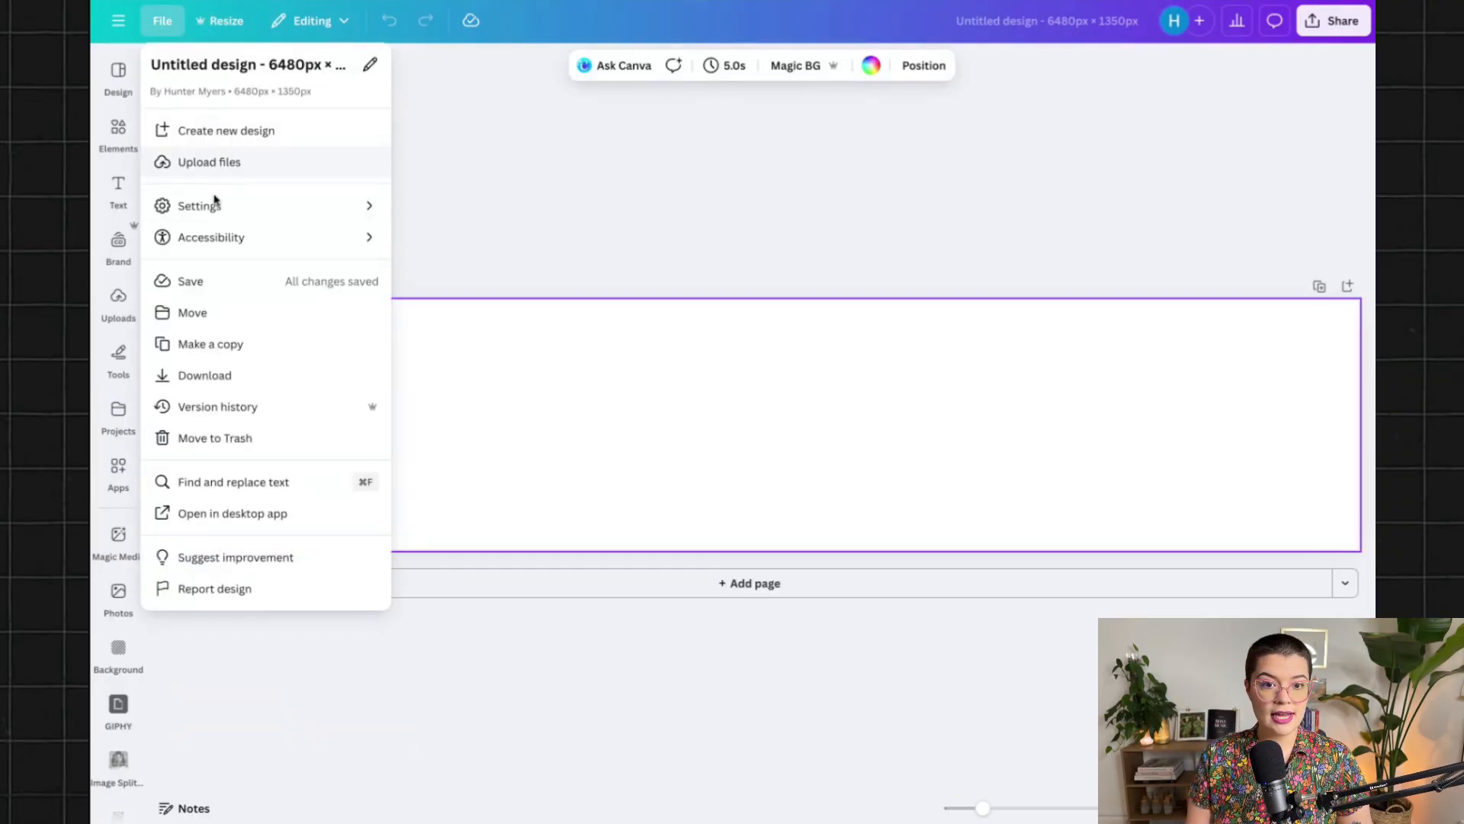
pyautogui.moveTo(242, 208)
pyautogui.click(469, 204)
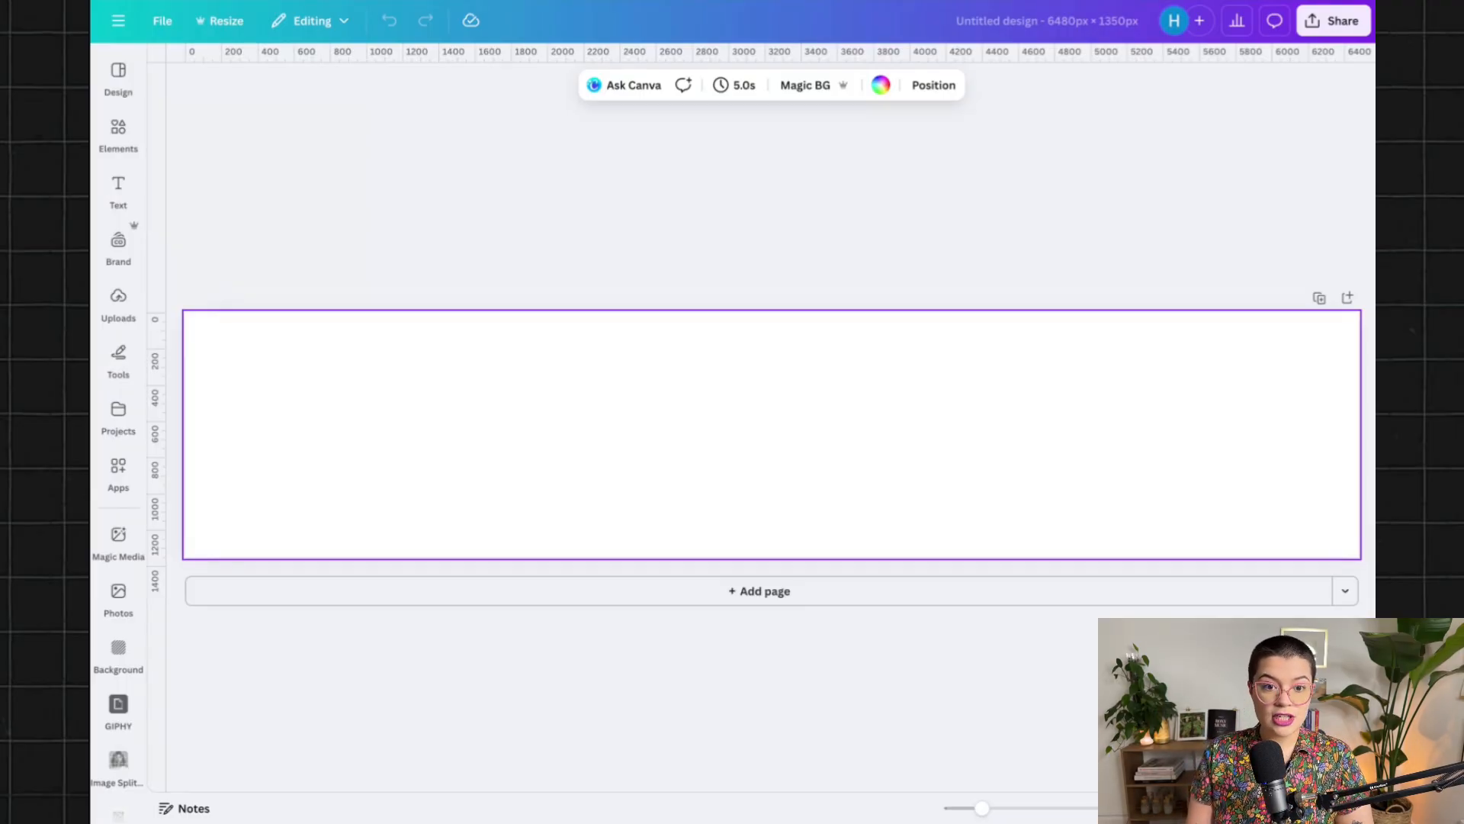
# Place three vertical guides on the blank page at about 1080, 2280 and 3300 px
pyautogui.moveTo(156, 434)
pyautogui.mouseDown()
pyautogui.moveTo(278, 435)
pyautogui.moveTo(156, 434)
pyautogui.mouseUp()
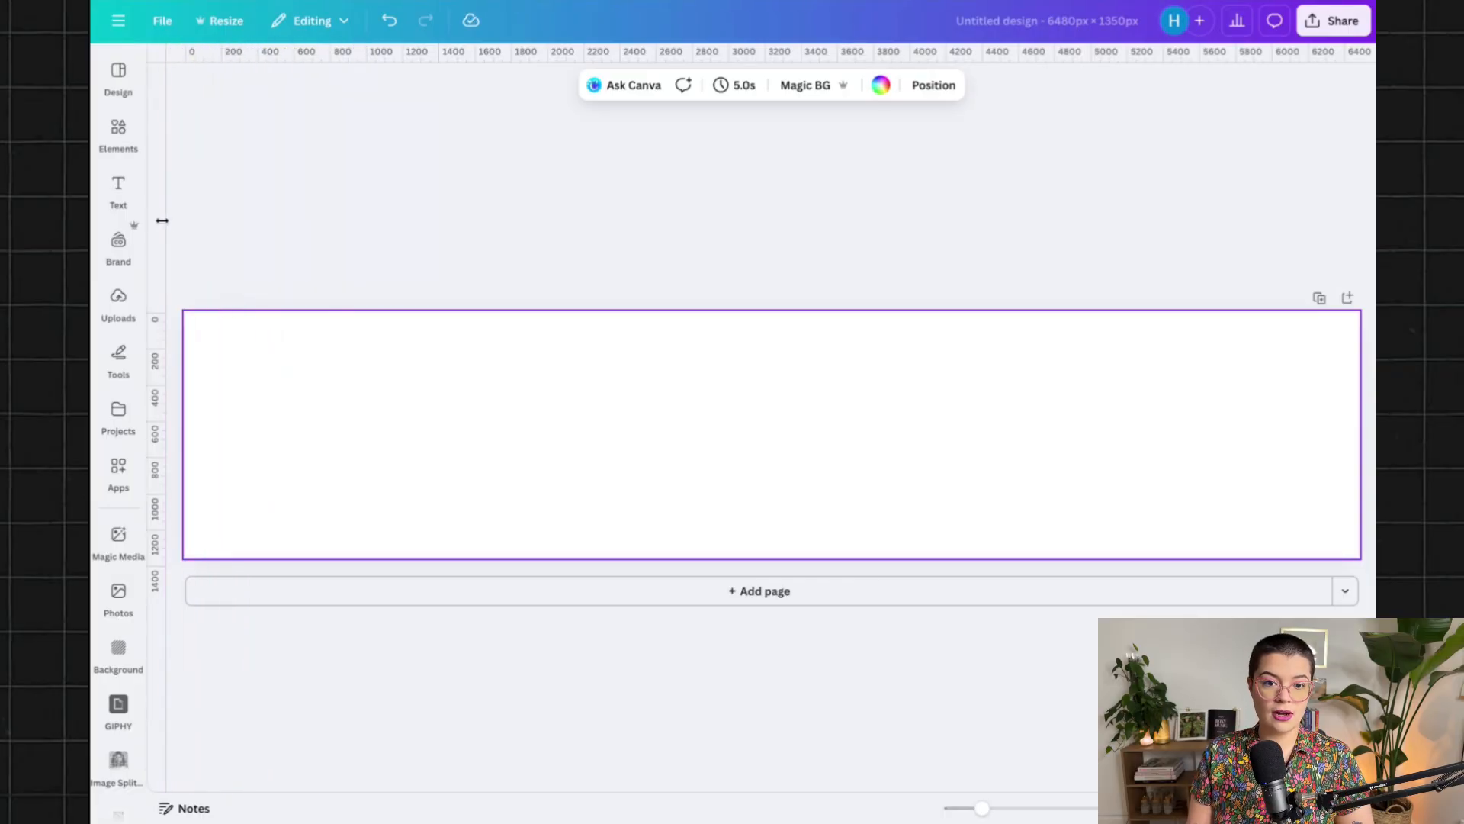
pyautogui.moveTo(163, 219)
pyautogui.mouseDown()
pyautogui.moveTo(418, 219)
pyautogui.moveTo(380, 219)
pyautogui.mouseUp()
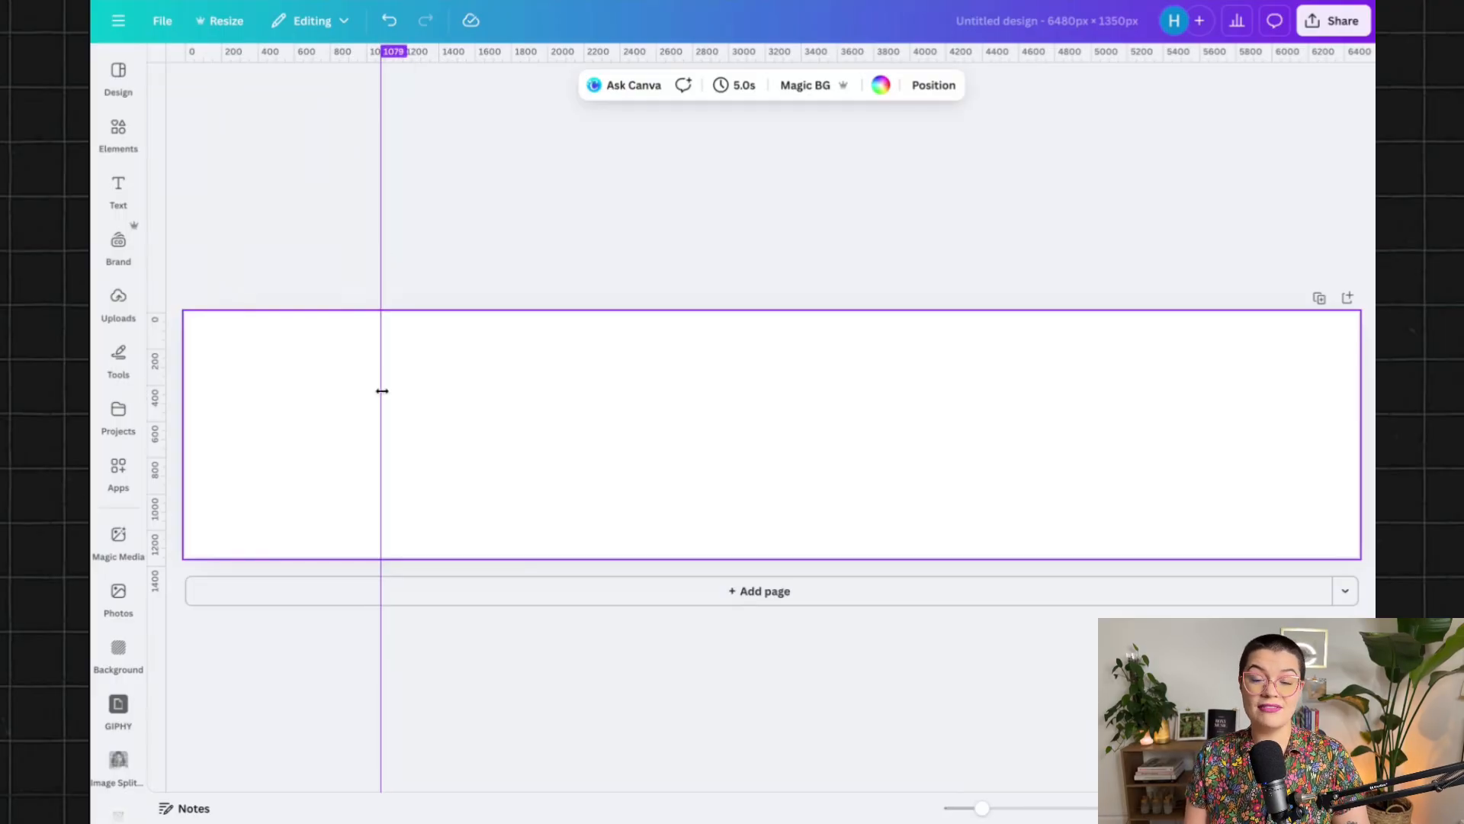
pyautogui.moveTo(165, 256); pyautogui.dragTo(599, 256)
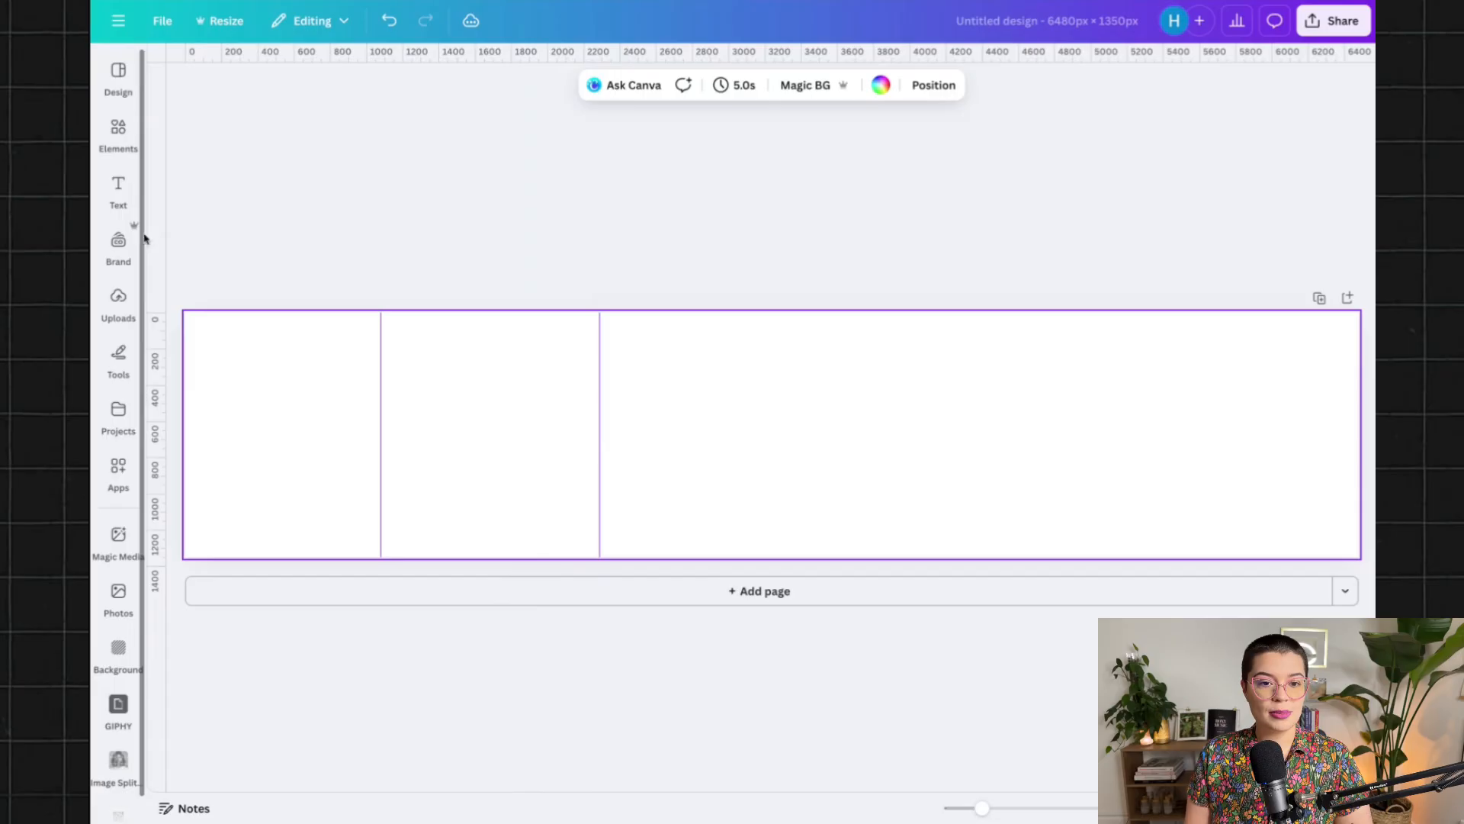
pyautogui.moveTo(163, 227); pyautogui.dragTo(784, 257)
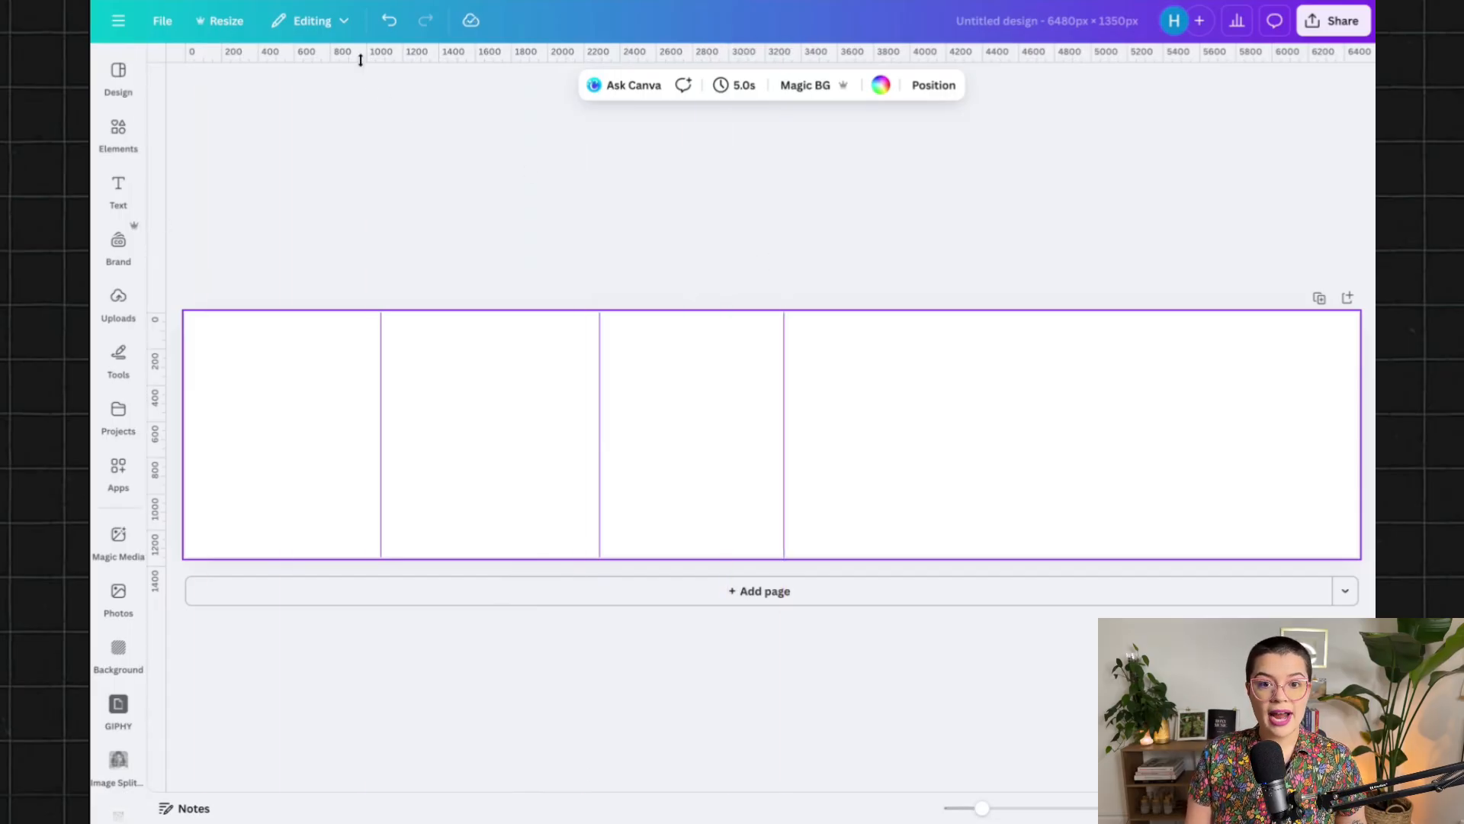
# Place two horizontal guides as upper and lower margins on the page, at about 135 px and 1215 px
pyautogui.moveTo(361, 60); pyautogui.dragTo(360, 337)
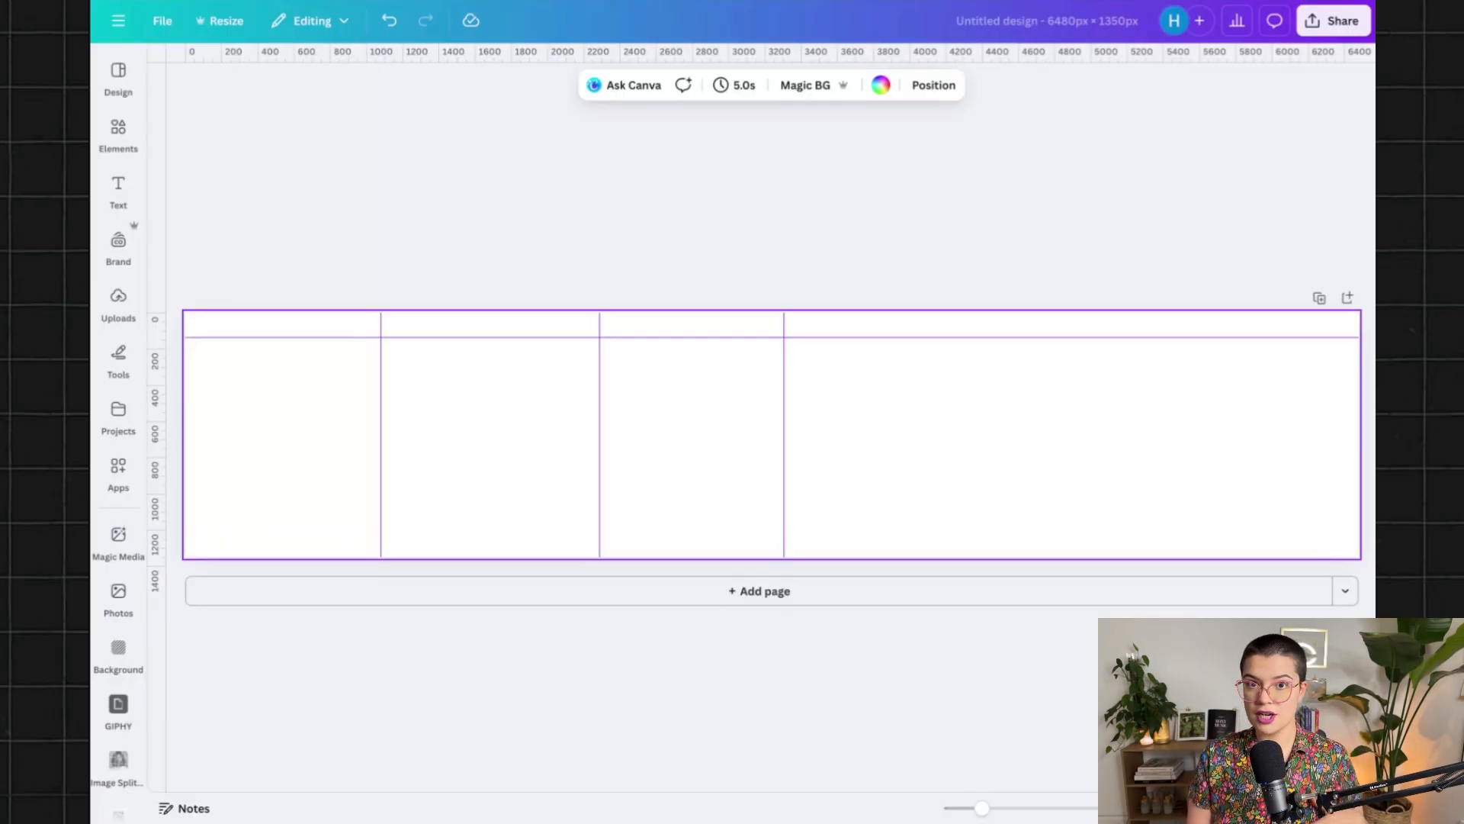
pyautogui.moveTo(771, 52); pyautogui.dragTo(771, 532)
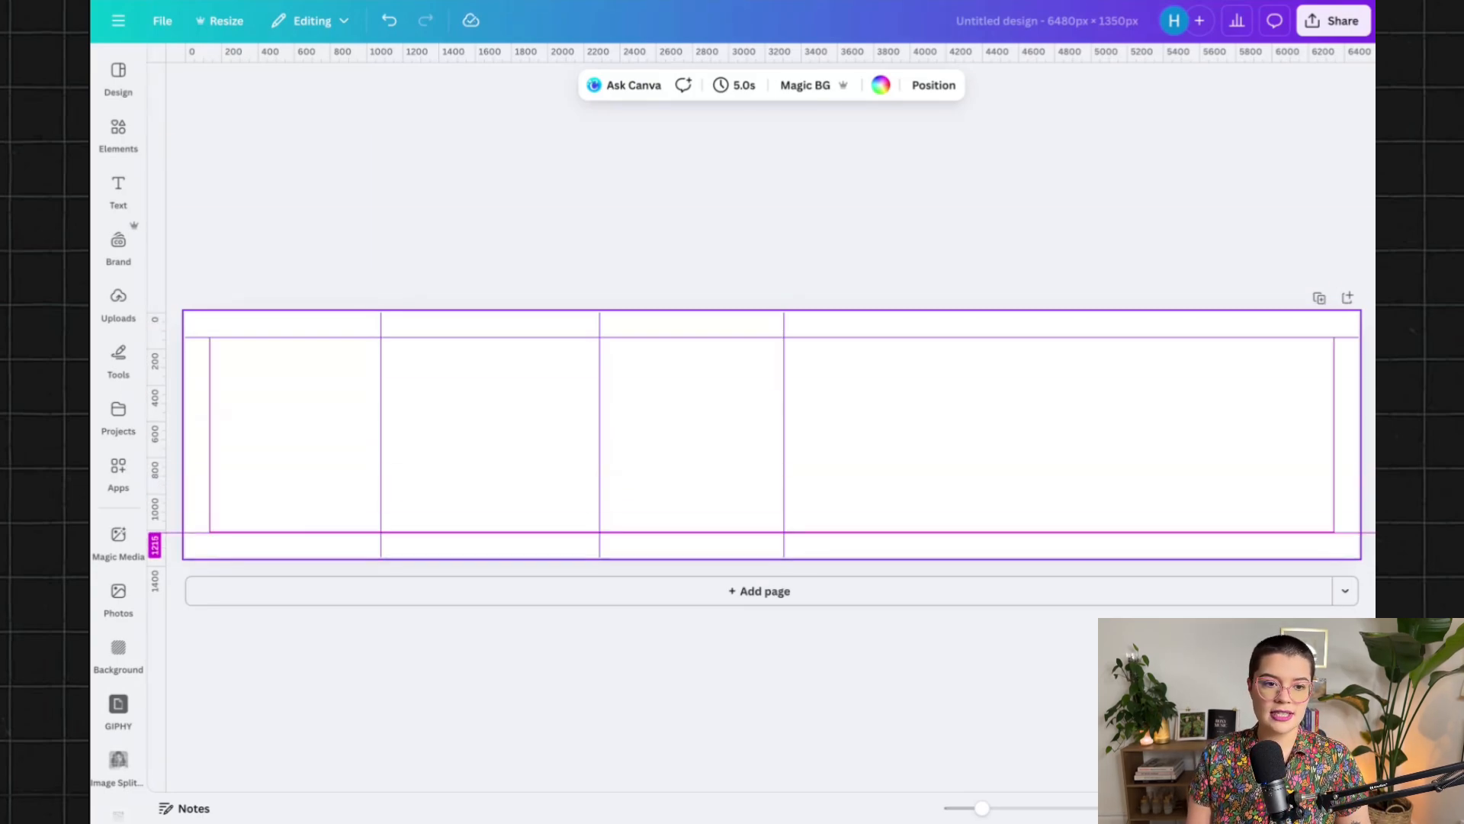
pyautogui.moveTo(770, 532); pyautogui.dragTo(770, 532)
pyautogui.moveTo(607, 418); pyautogui.dragTo(567, 416)
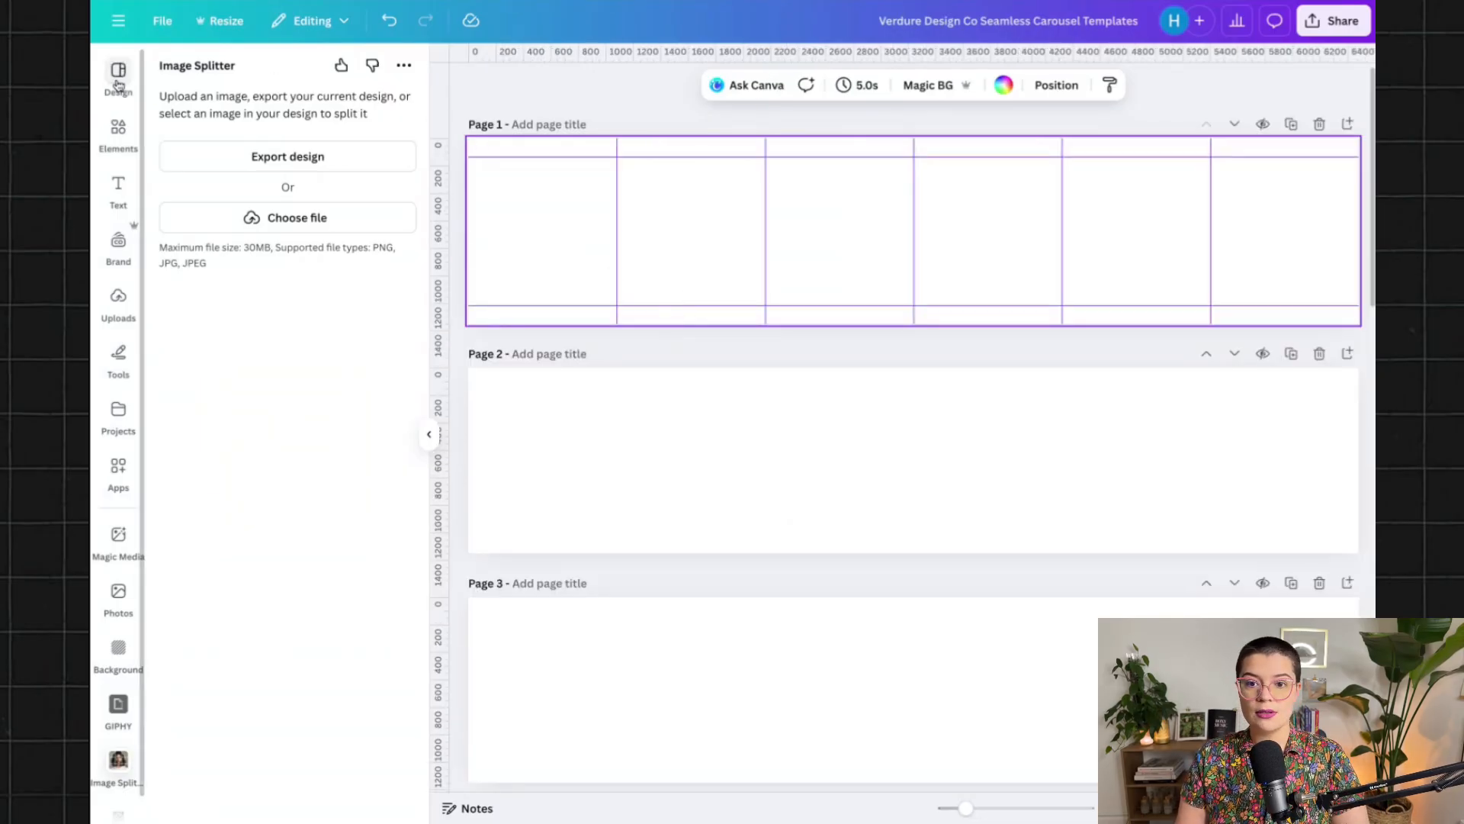
pyautogui.hotkey('ctrl', '+')
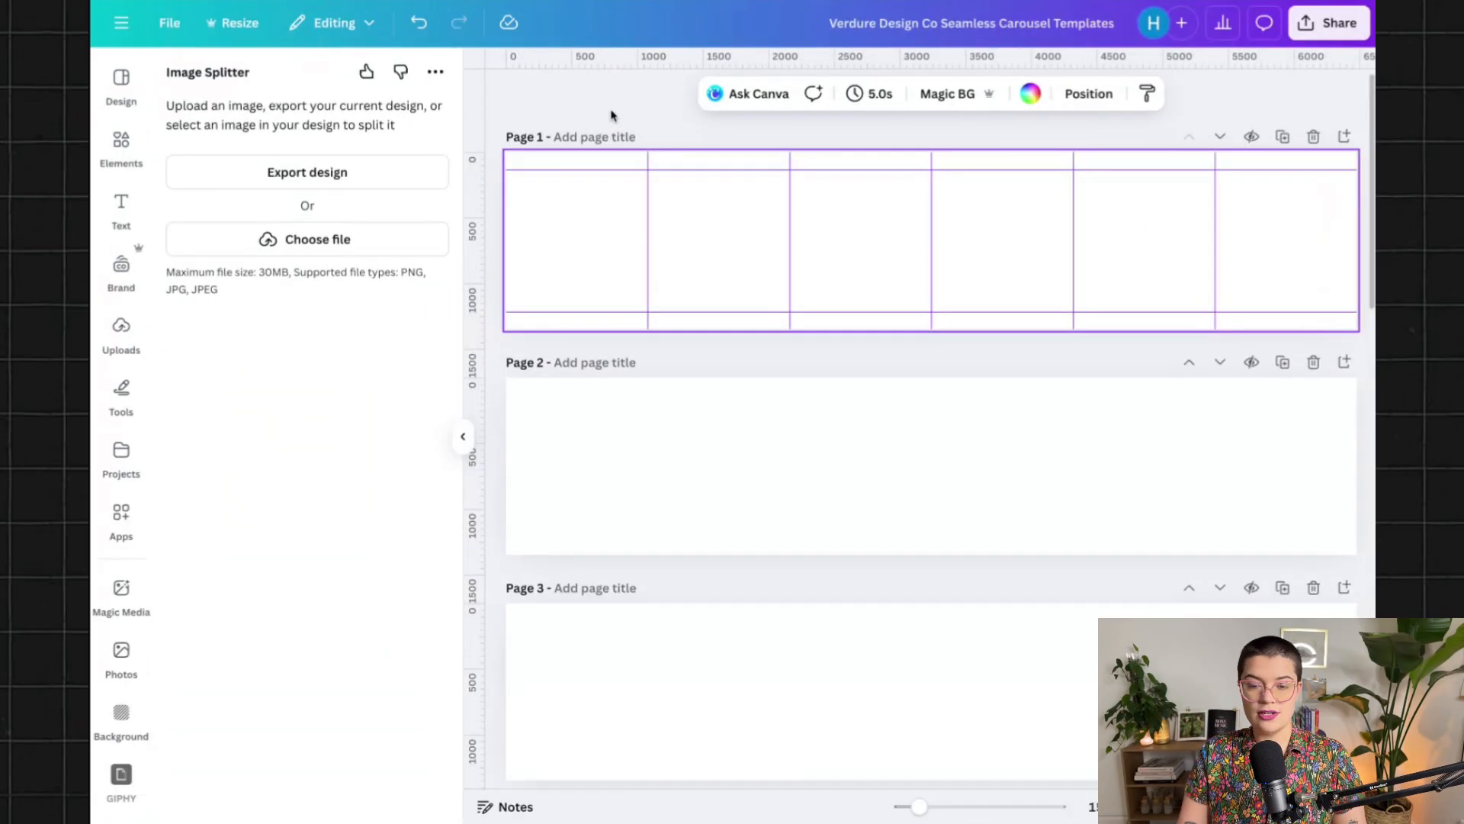
pyautogui.click(123, 146)
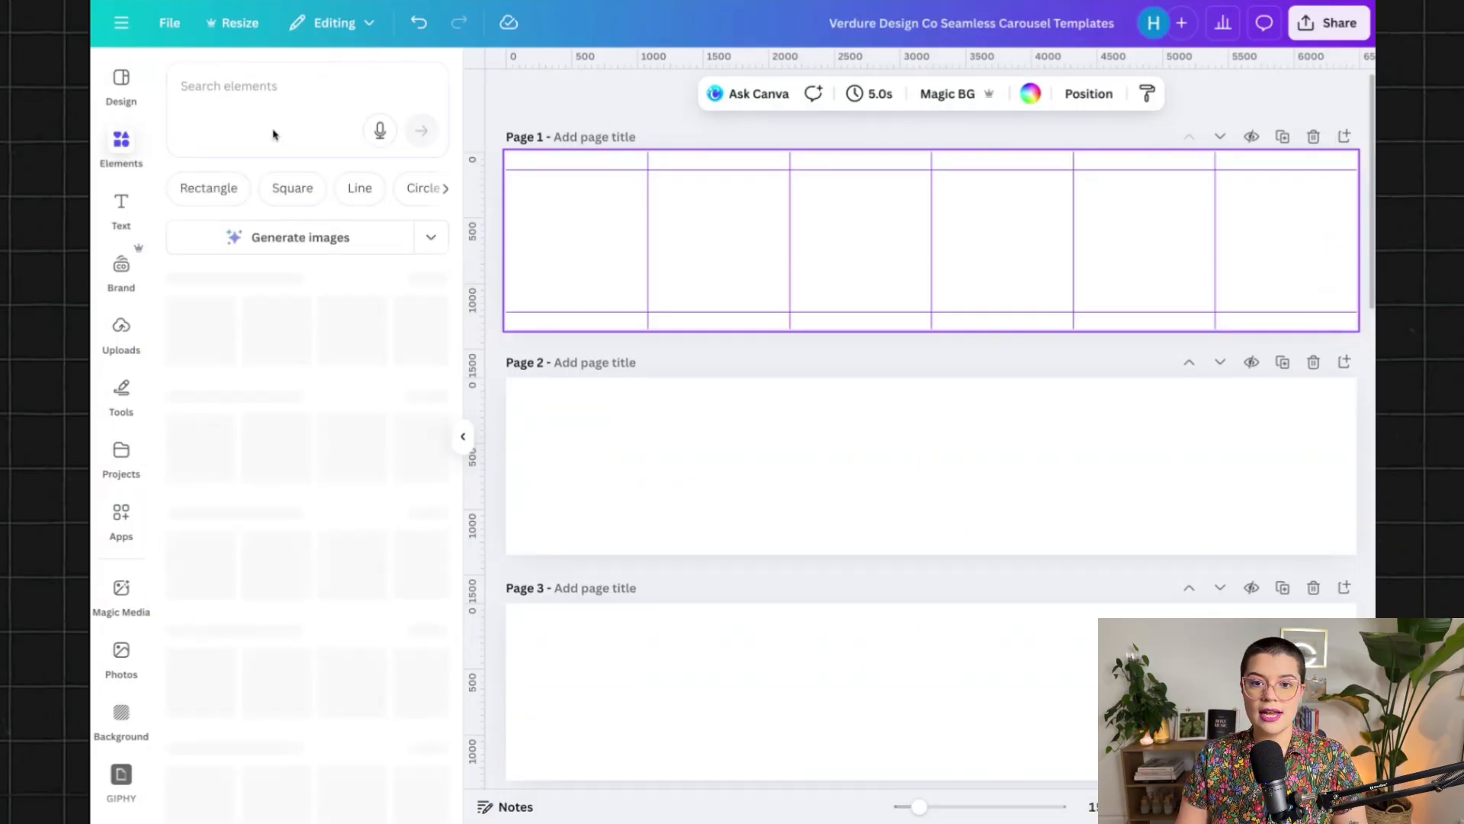
pyautogui.click(564, 114)
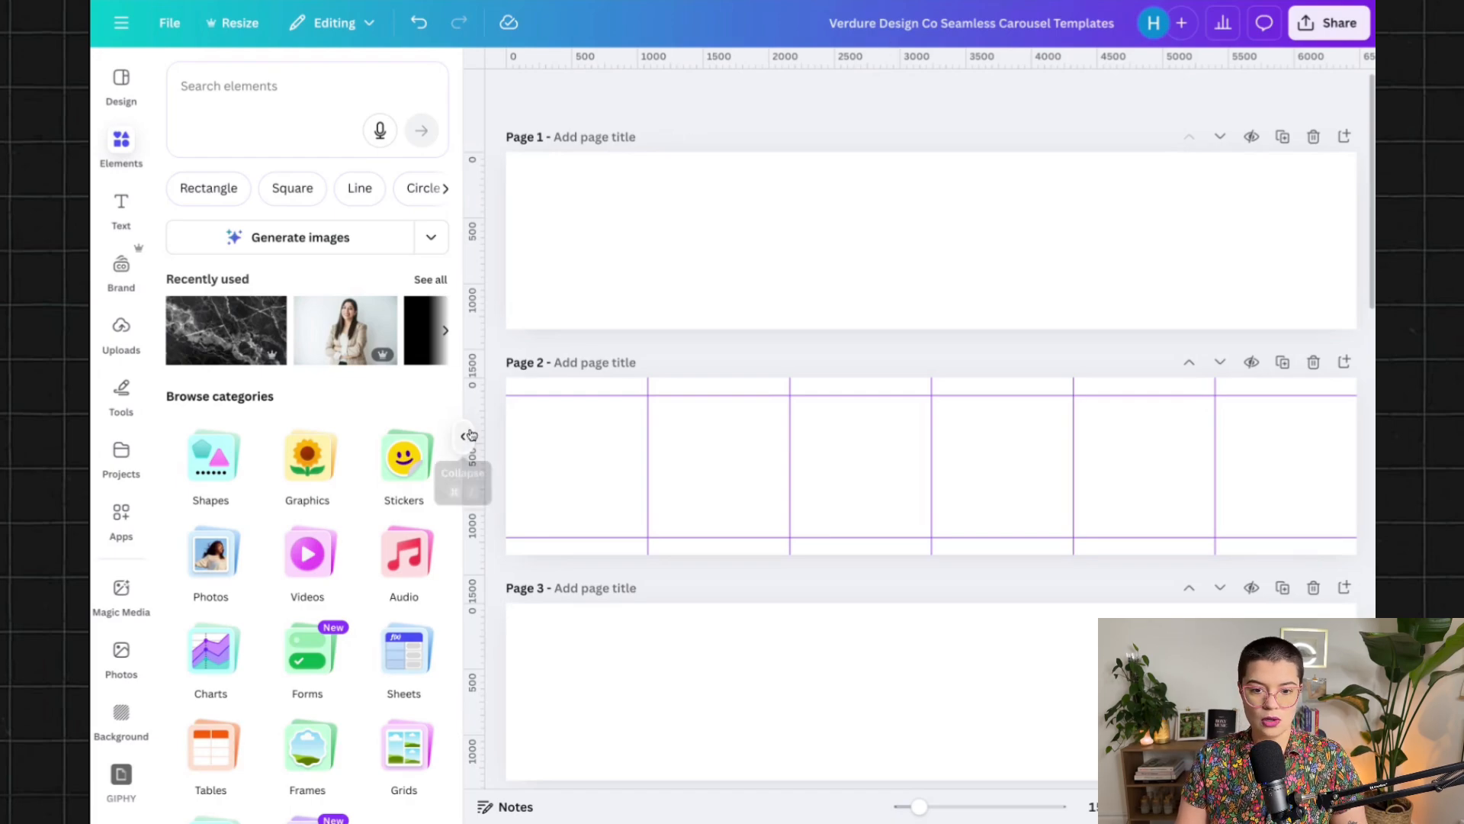
pyautogui.click(461, 481)
pyautogui.scroll(3, 579, 334)
pyautogui.click(580, 334)
pyautogui.click(319, 107)
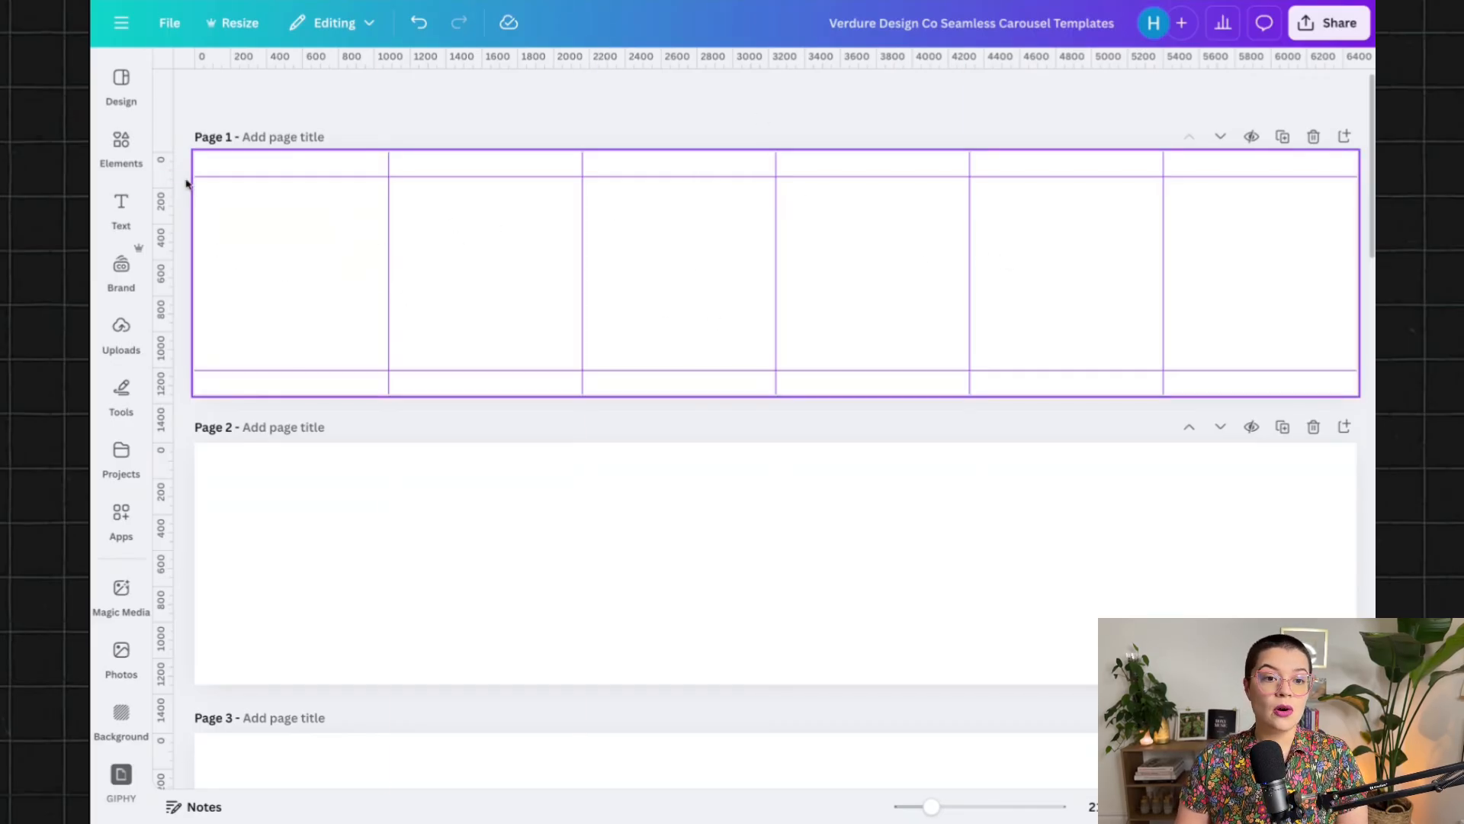
pyautogui.click(120, 145)
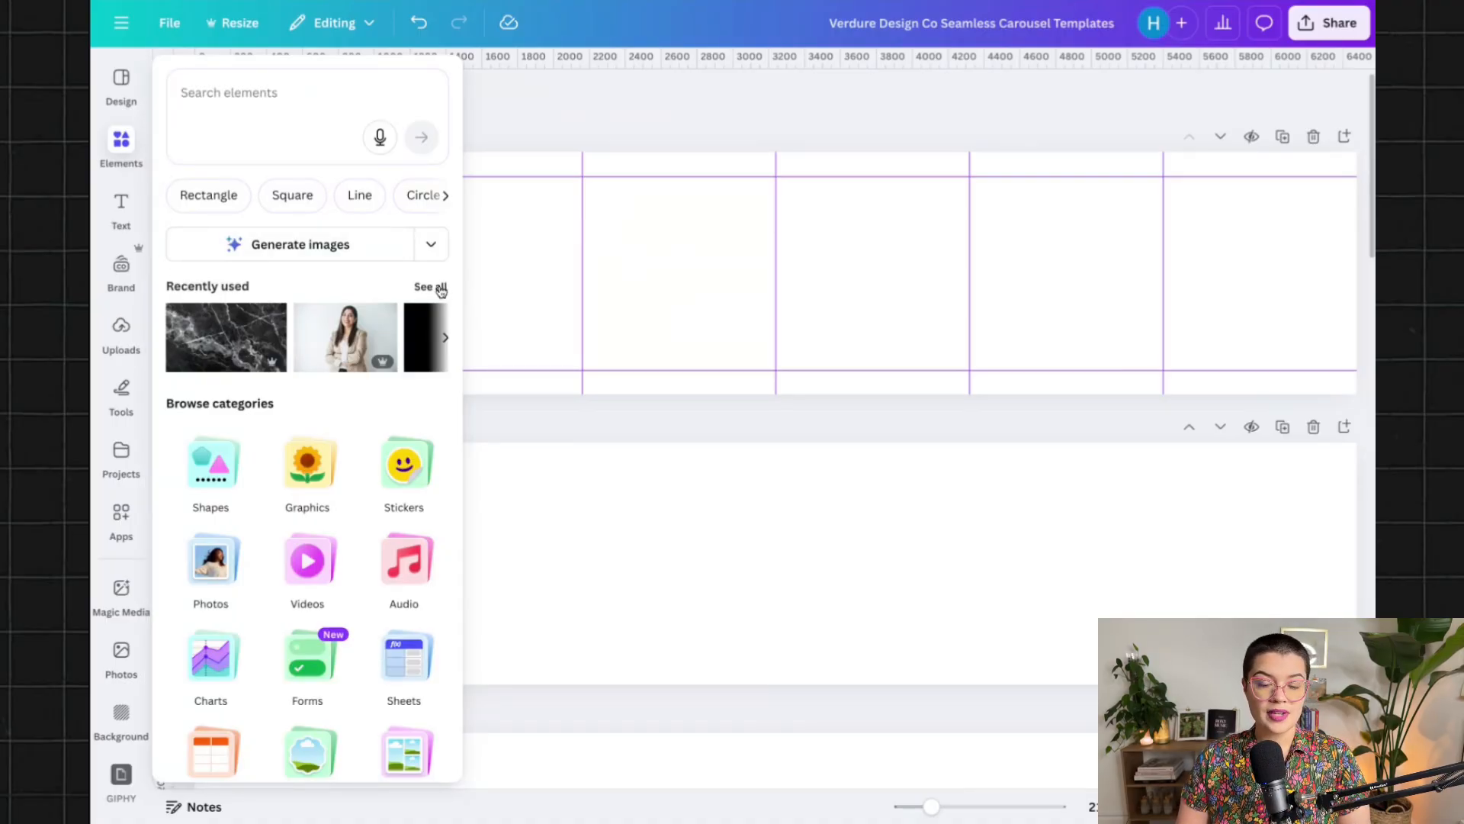
# Fill the background of page 1 with the light purple from the document colors
pyautogui.click(494, 283)
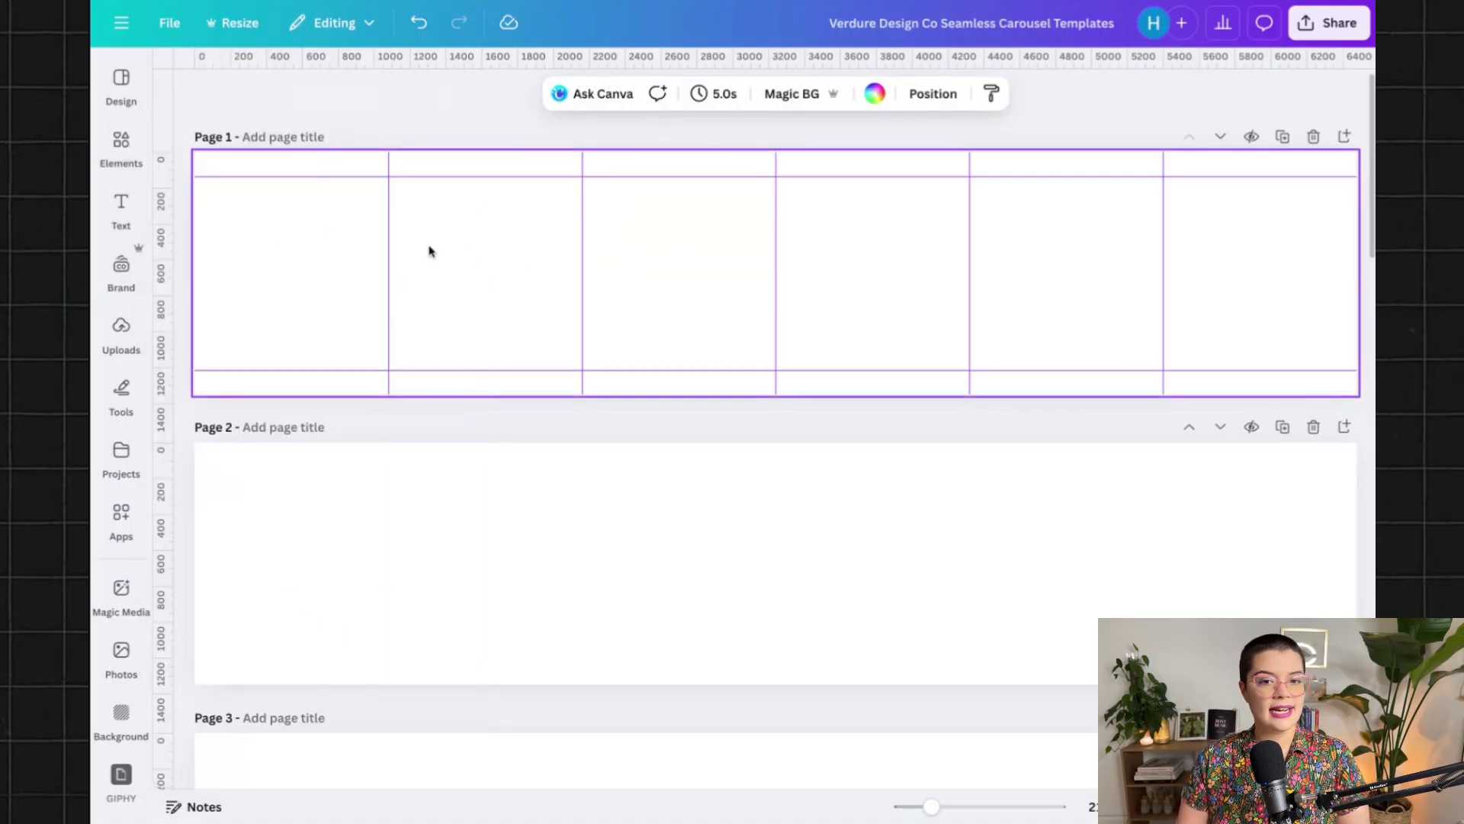
pyautogui.click(875, 93)
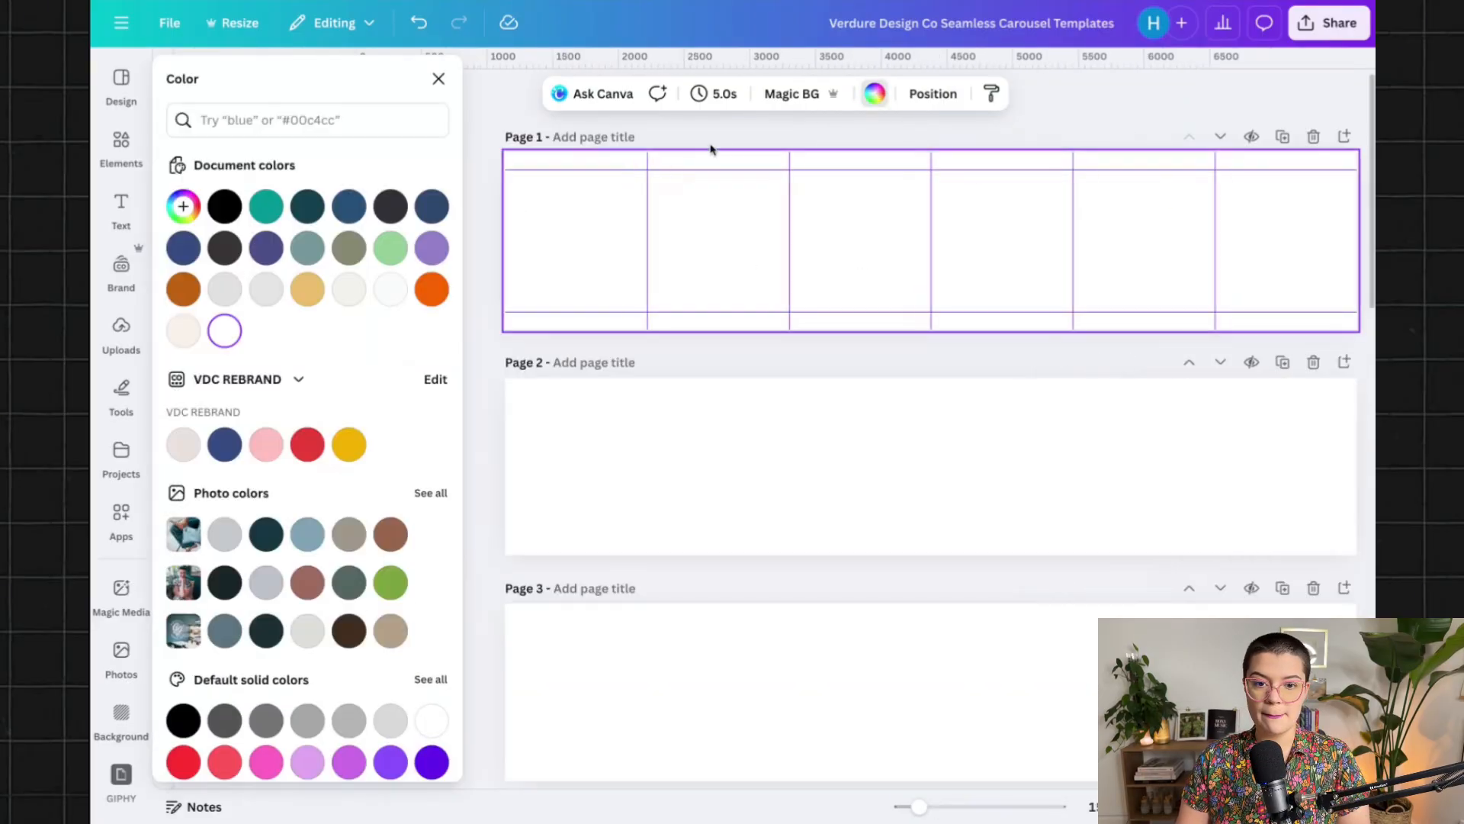
pyautogui.click(432, 247)
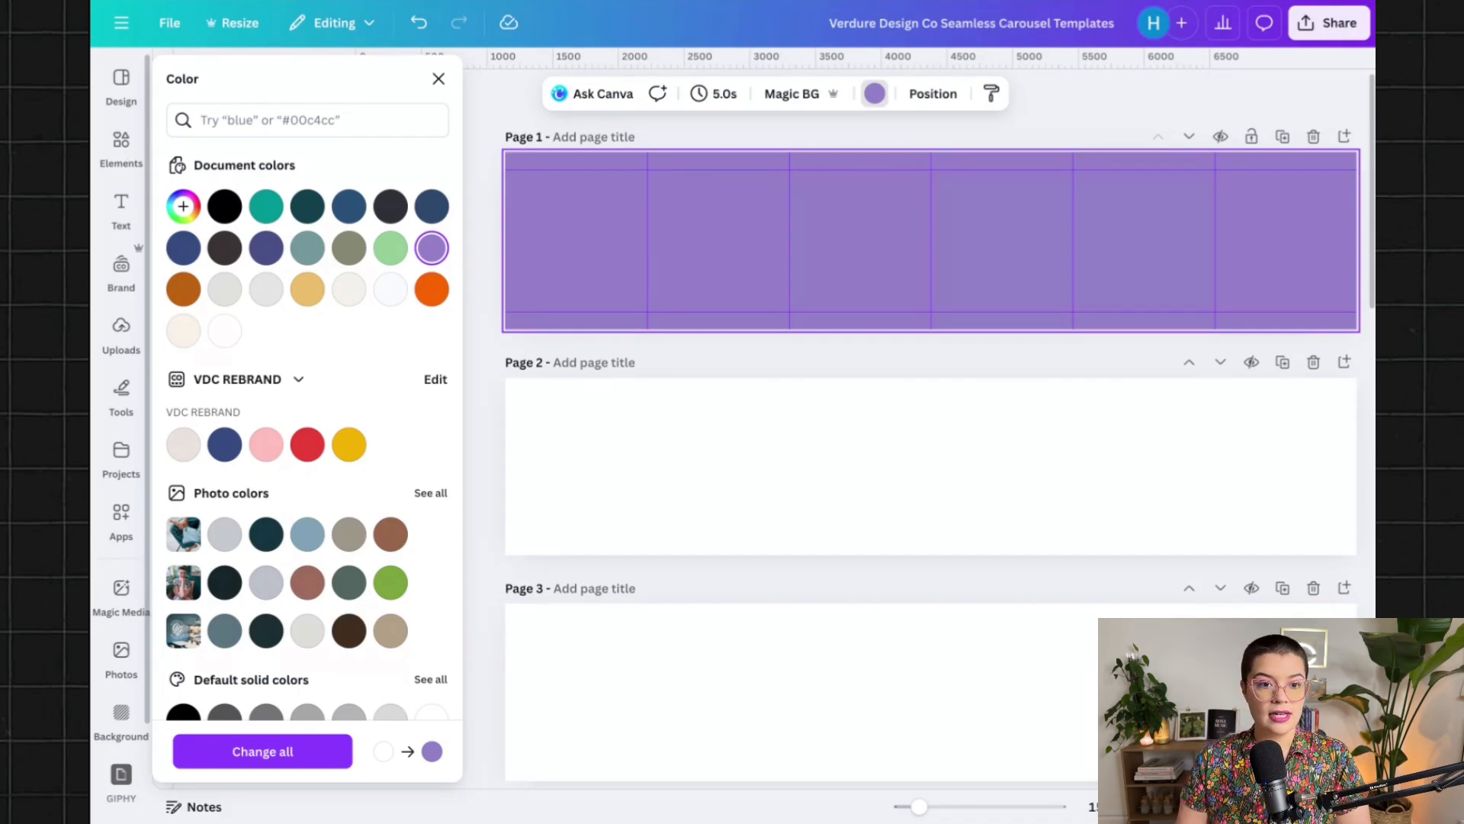
# Add the trending stock photo of a laptop on a marble kitchen counter with a red lamp to page 1
pyautogui.click(122, 147)
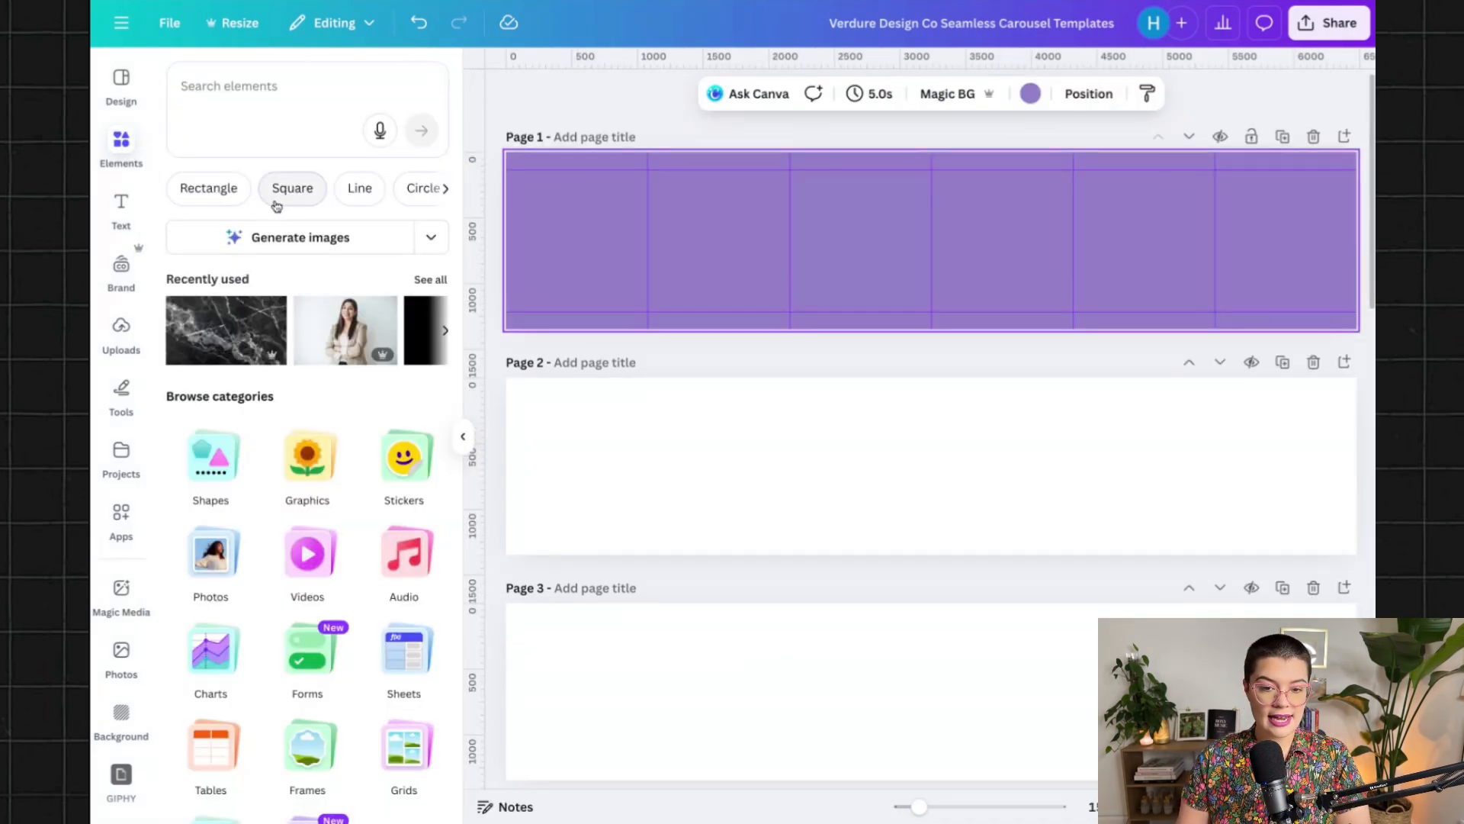
pyautogui.click(269, 89)
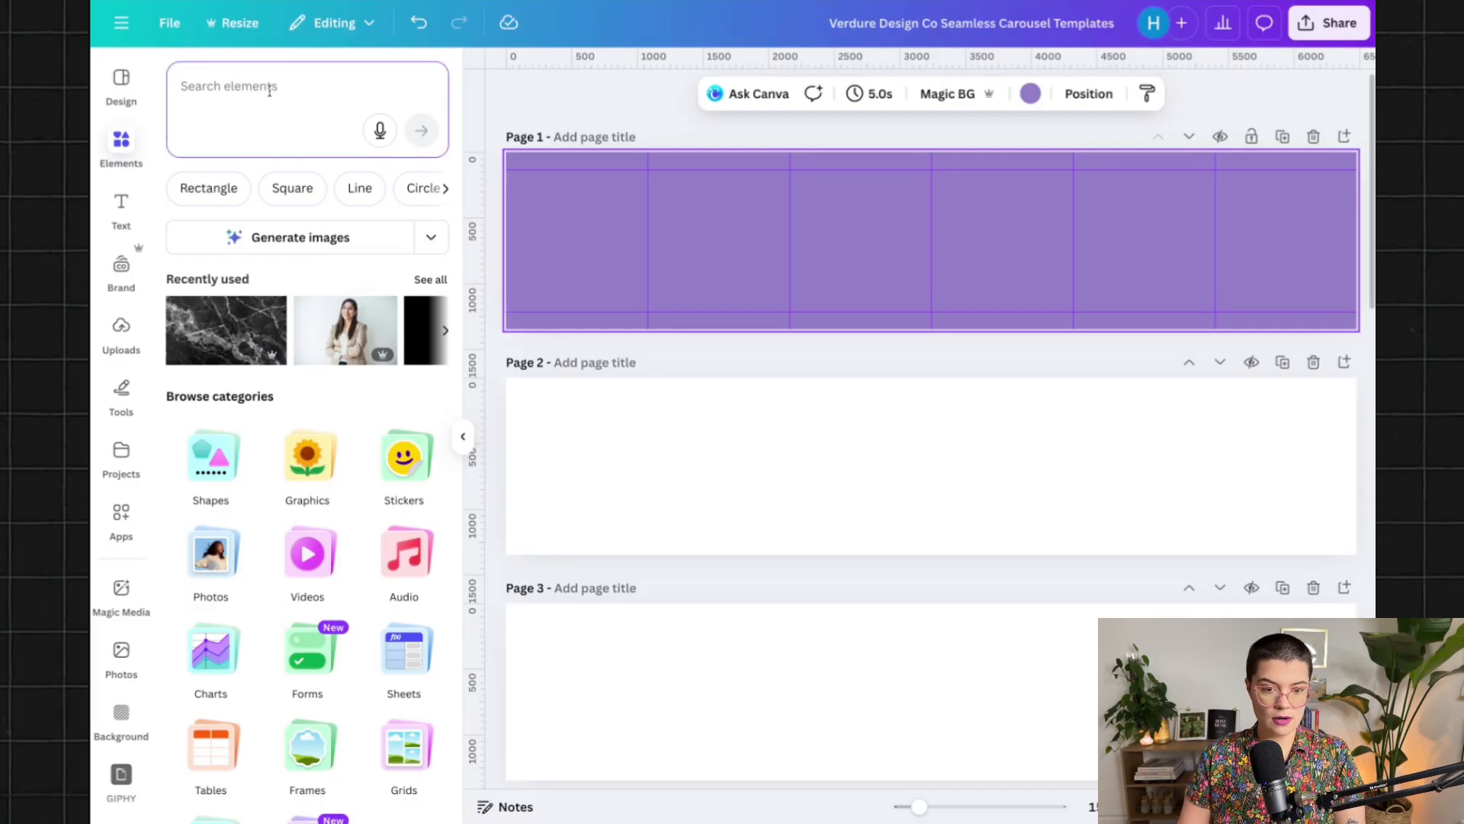
pyautogui.click(218, 551)
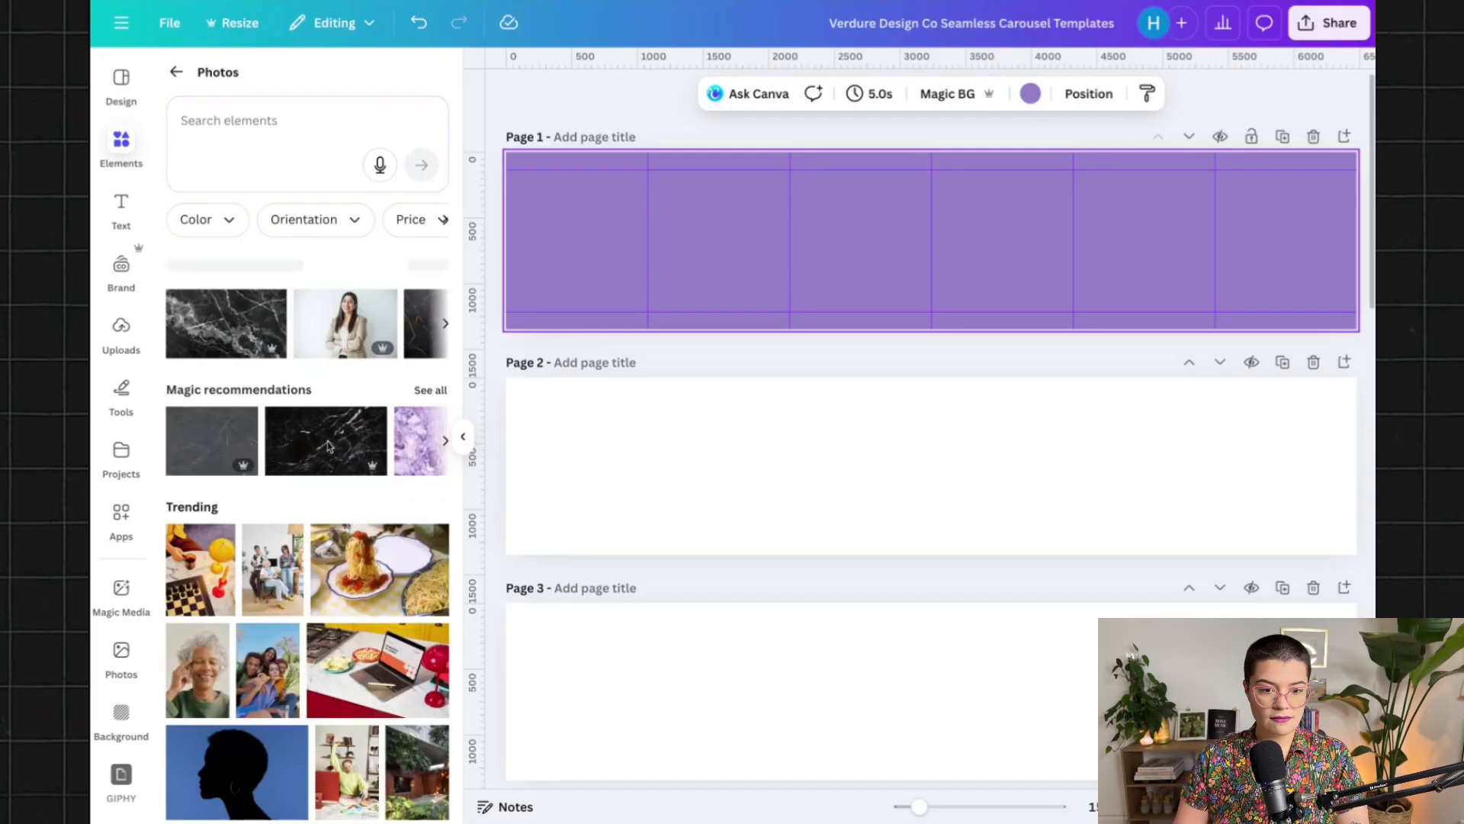
pyautogui.scroll(-2, 340, 469)
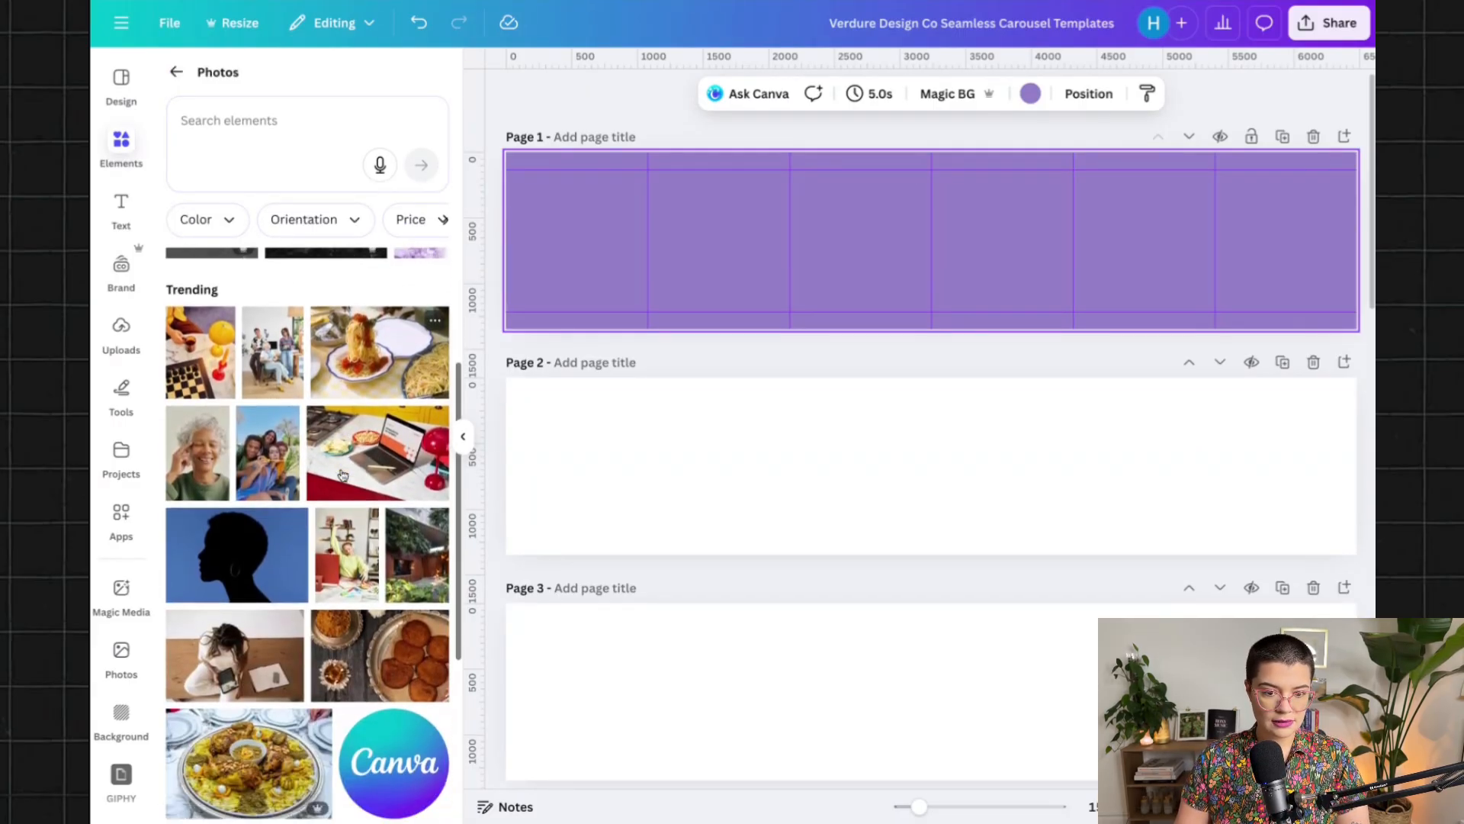
pyautogui.click(342, 474)
# Enlarge the laptop photo to the full page height and position it from the end of the first panel into the third panel
pyautogui.moveTo(894, 257); pyautogui.dragTo(732, 255)
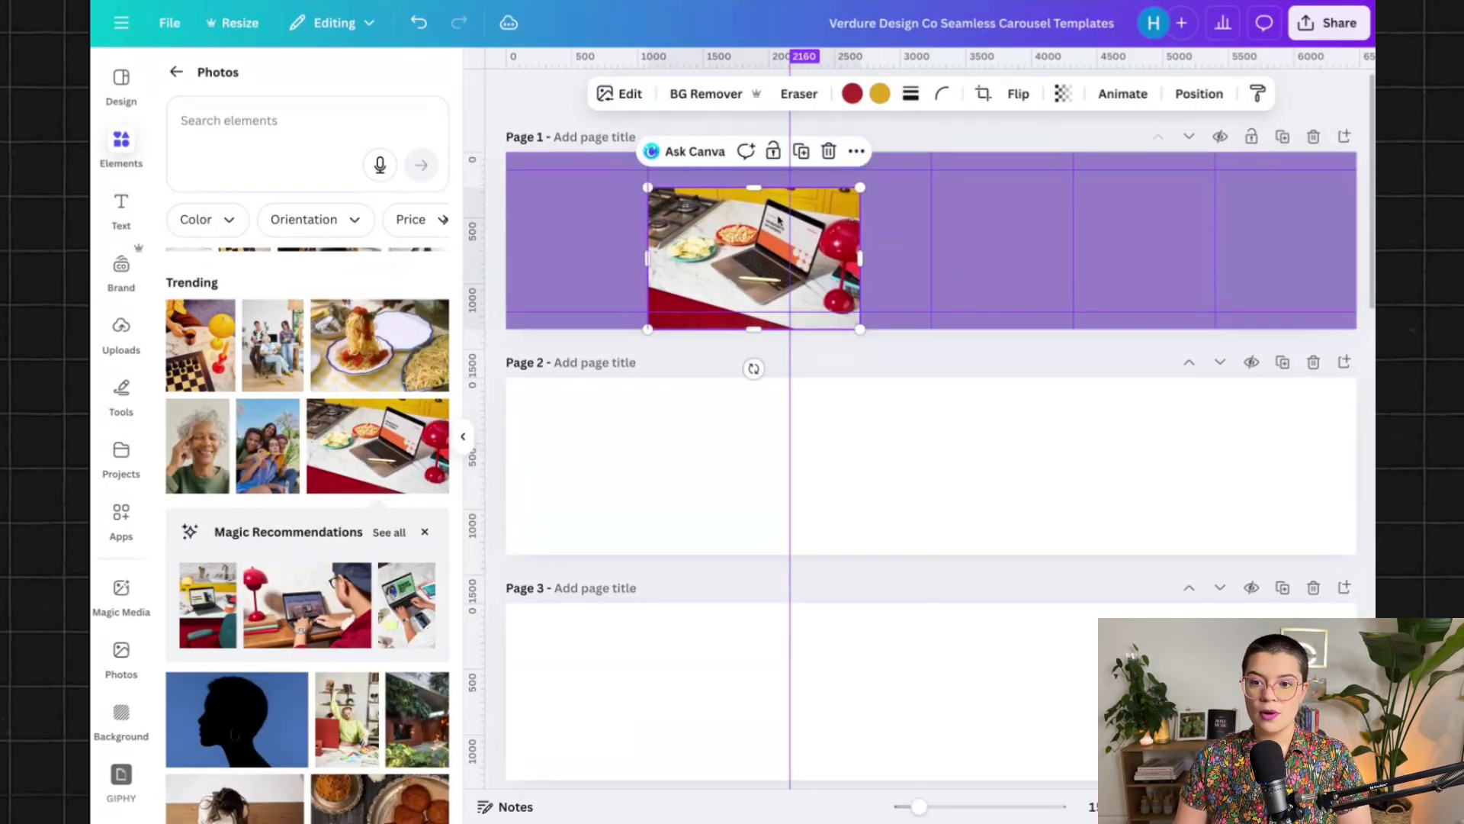
pyautogui.moveTo(860, 187)
pyautogui.mouseDown()
pyautogui.moveTo(912, 151)
pyautogui.moveTo(858, 185)
pyautogui.mouseUp()
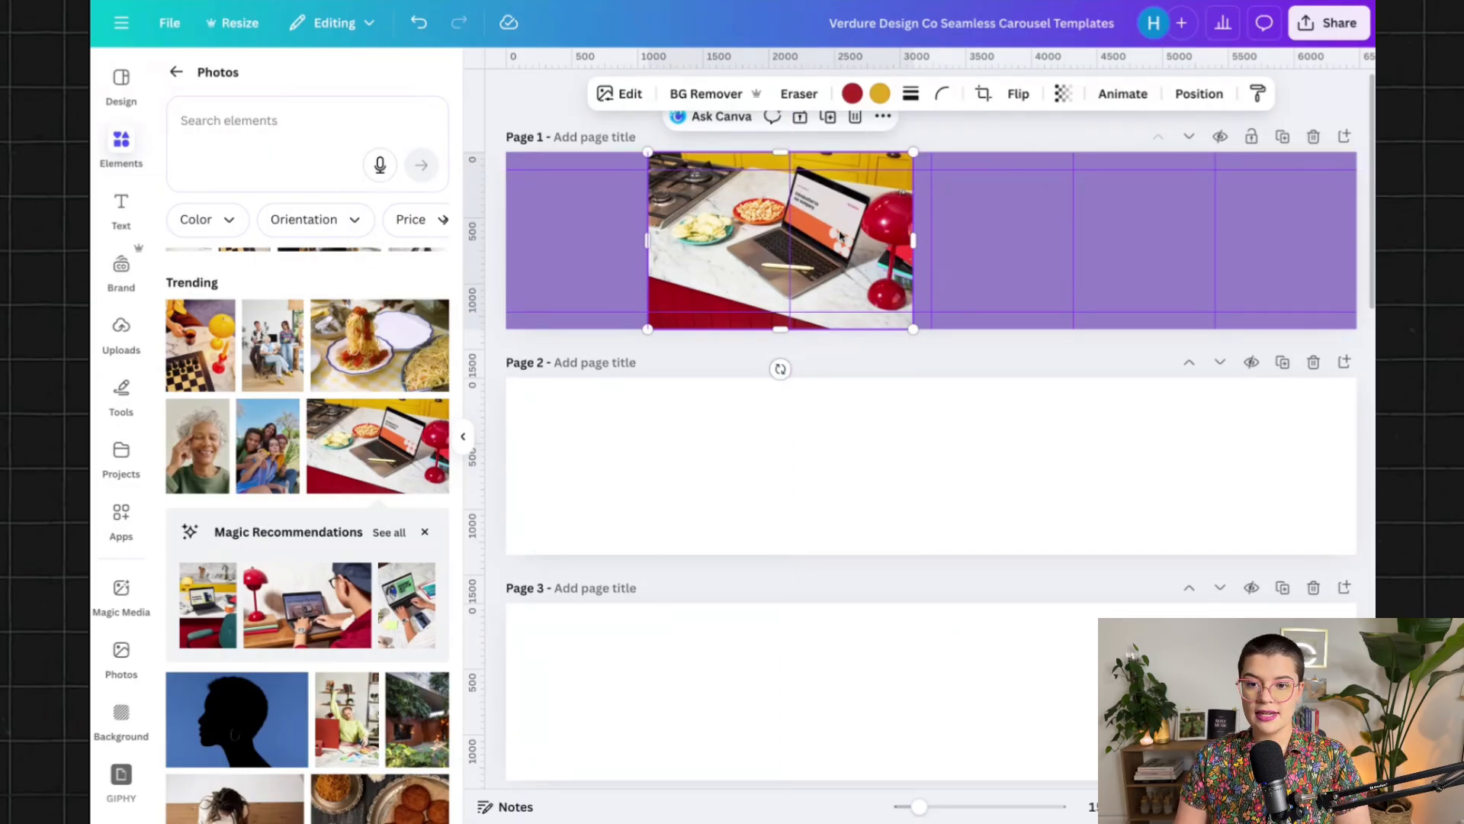
pyautogui.moveTo(742, 243); pyautogui.dragTo(720, 244)
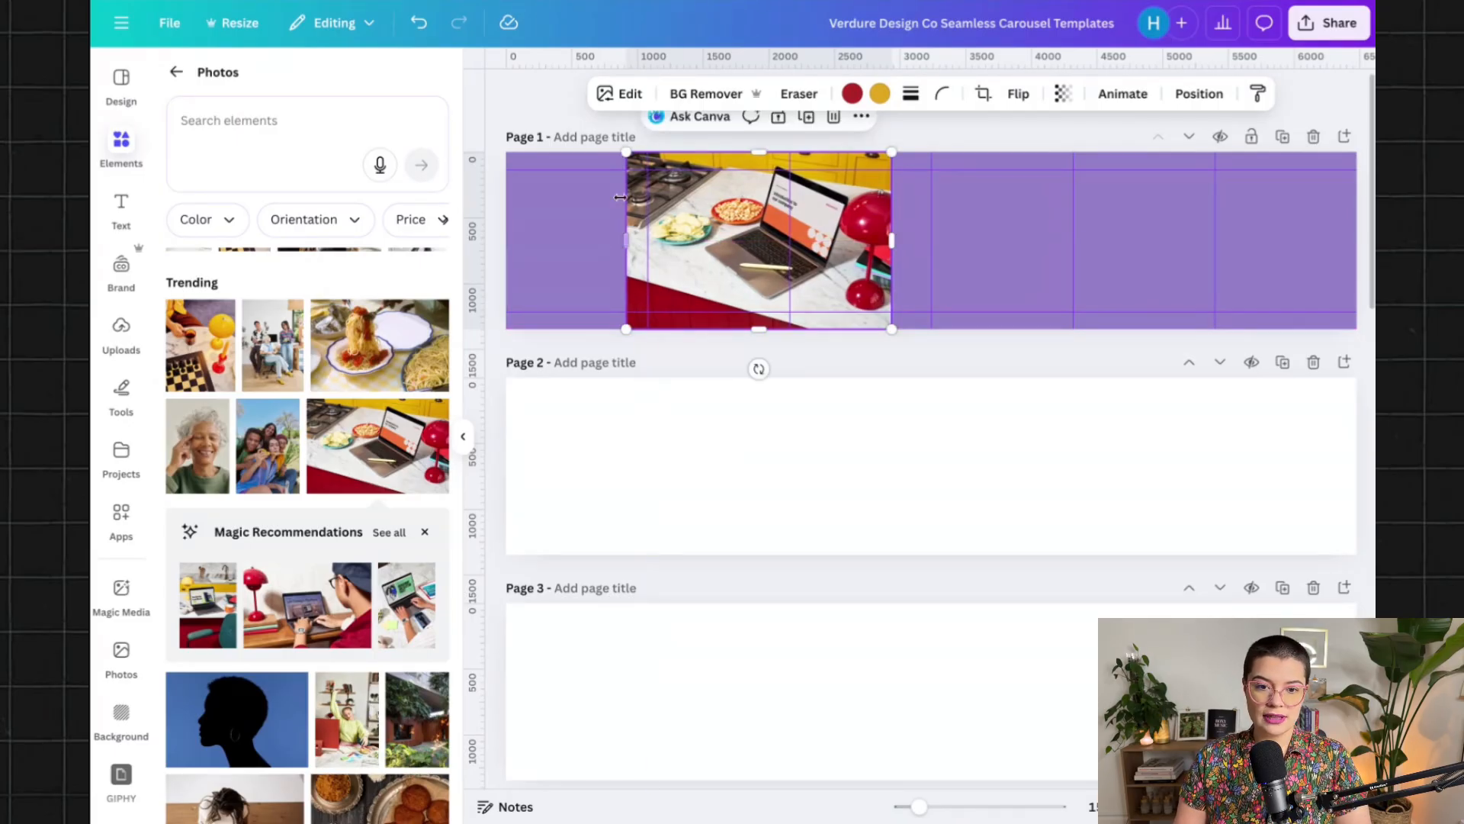
# Search the elements for "torn paper graphic" and add the long white torn paper strip to page 1
pyautogui.click(292, 124)
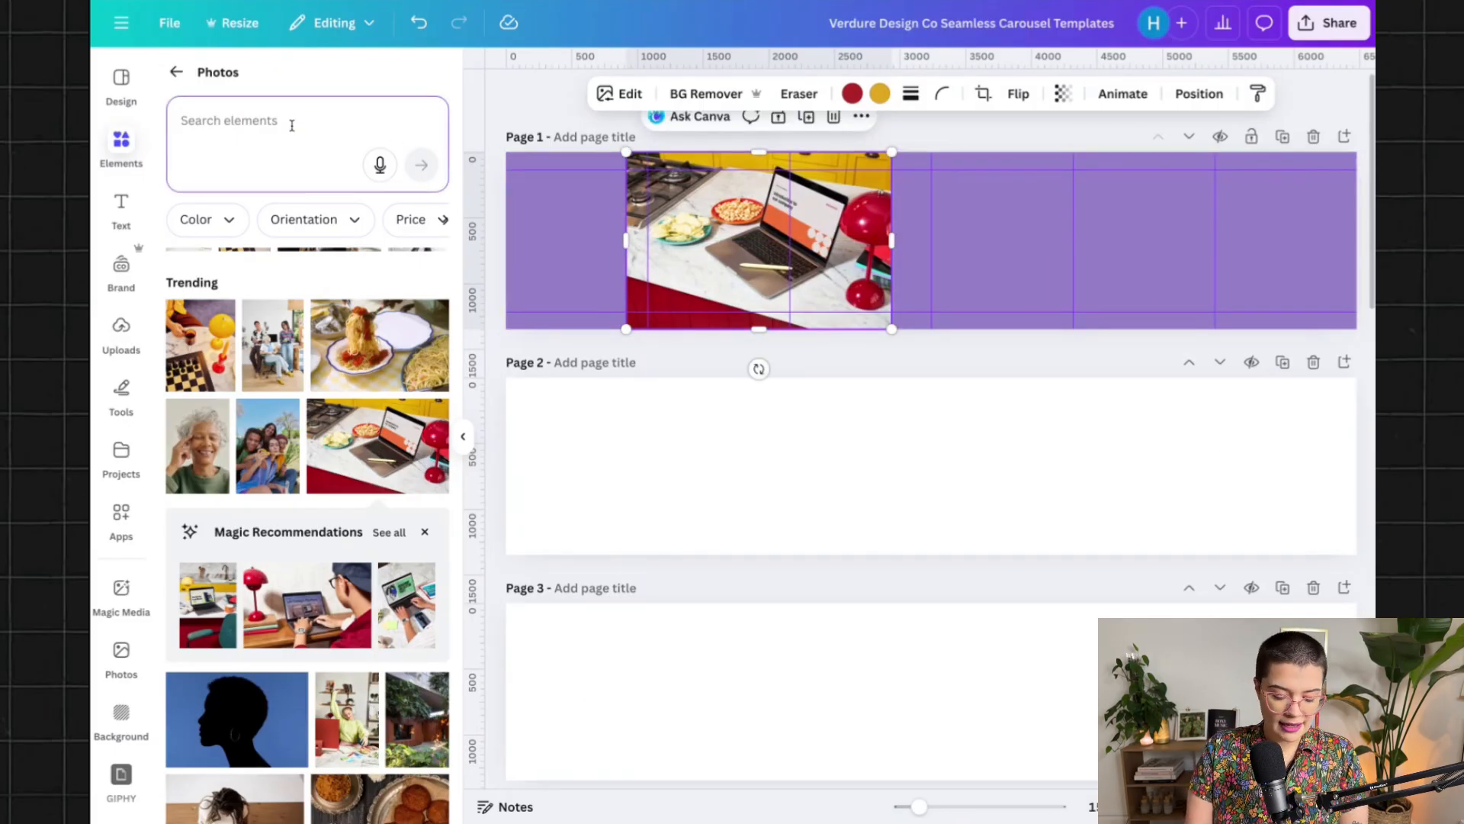
pyautogui.write('torn p')
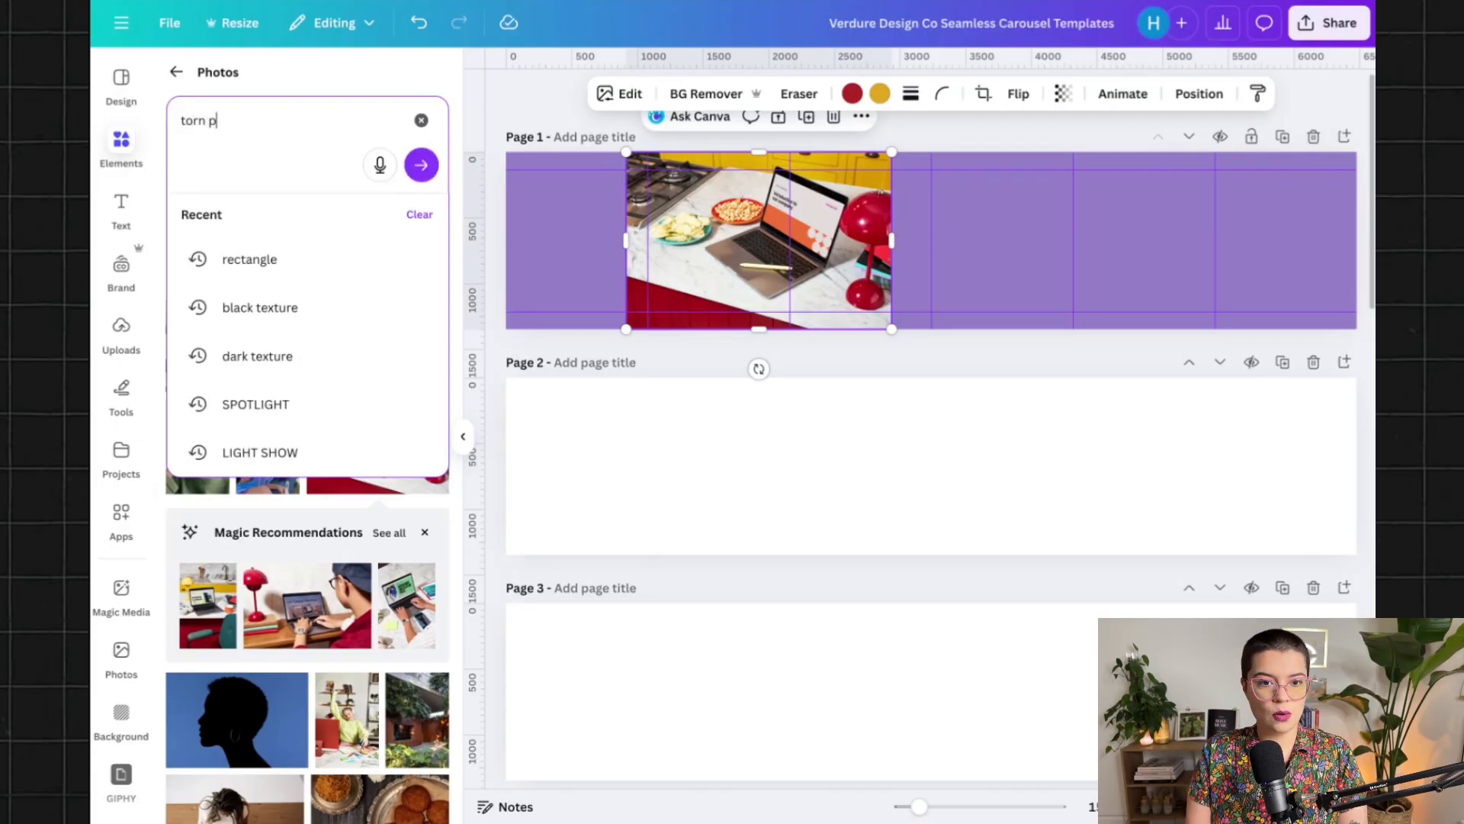
pyautogui.write('aper graphic')
pyautogui.press('Return')
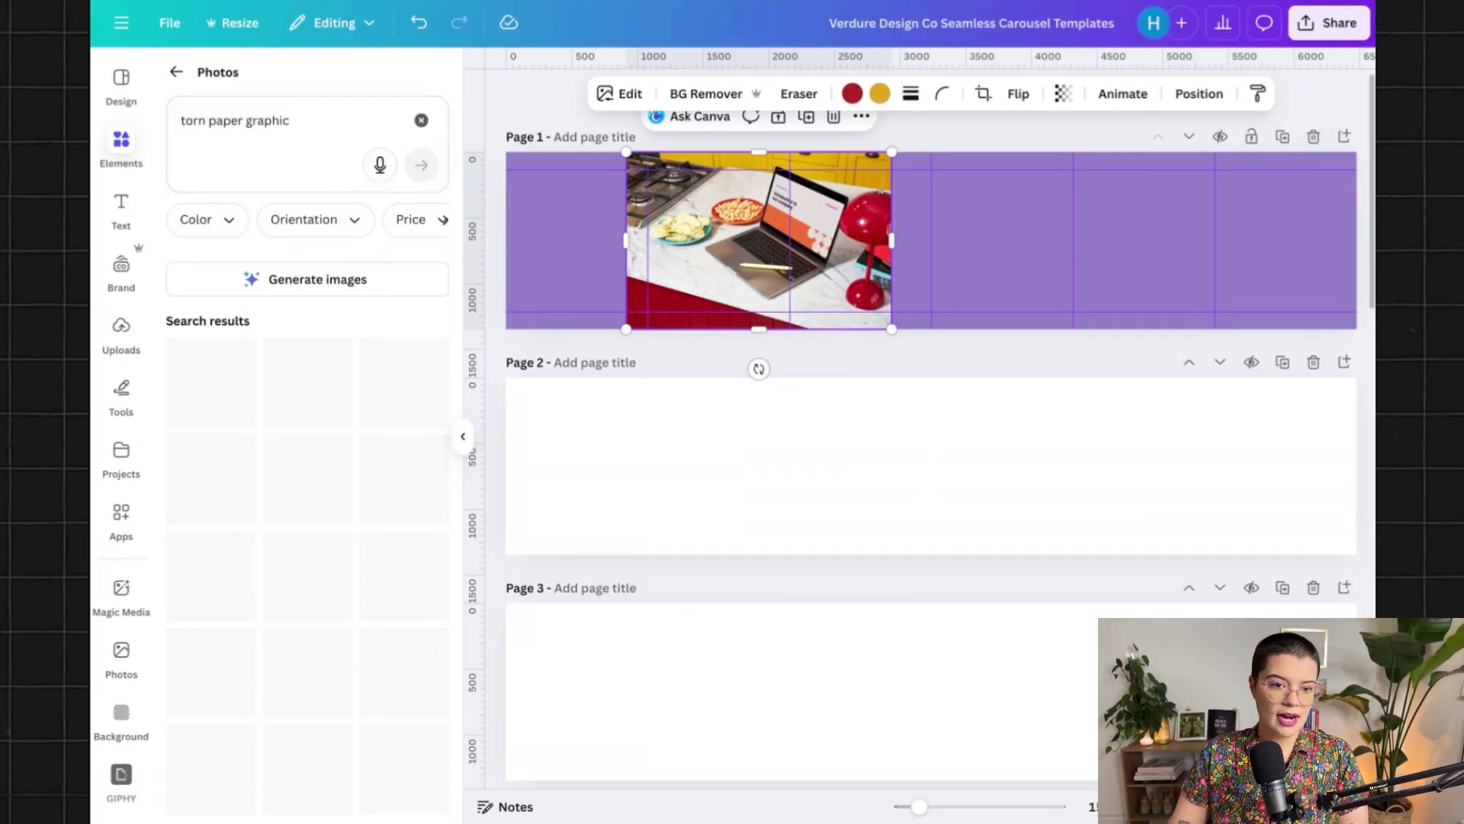
pyautogui.click(270, 480)
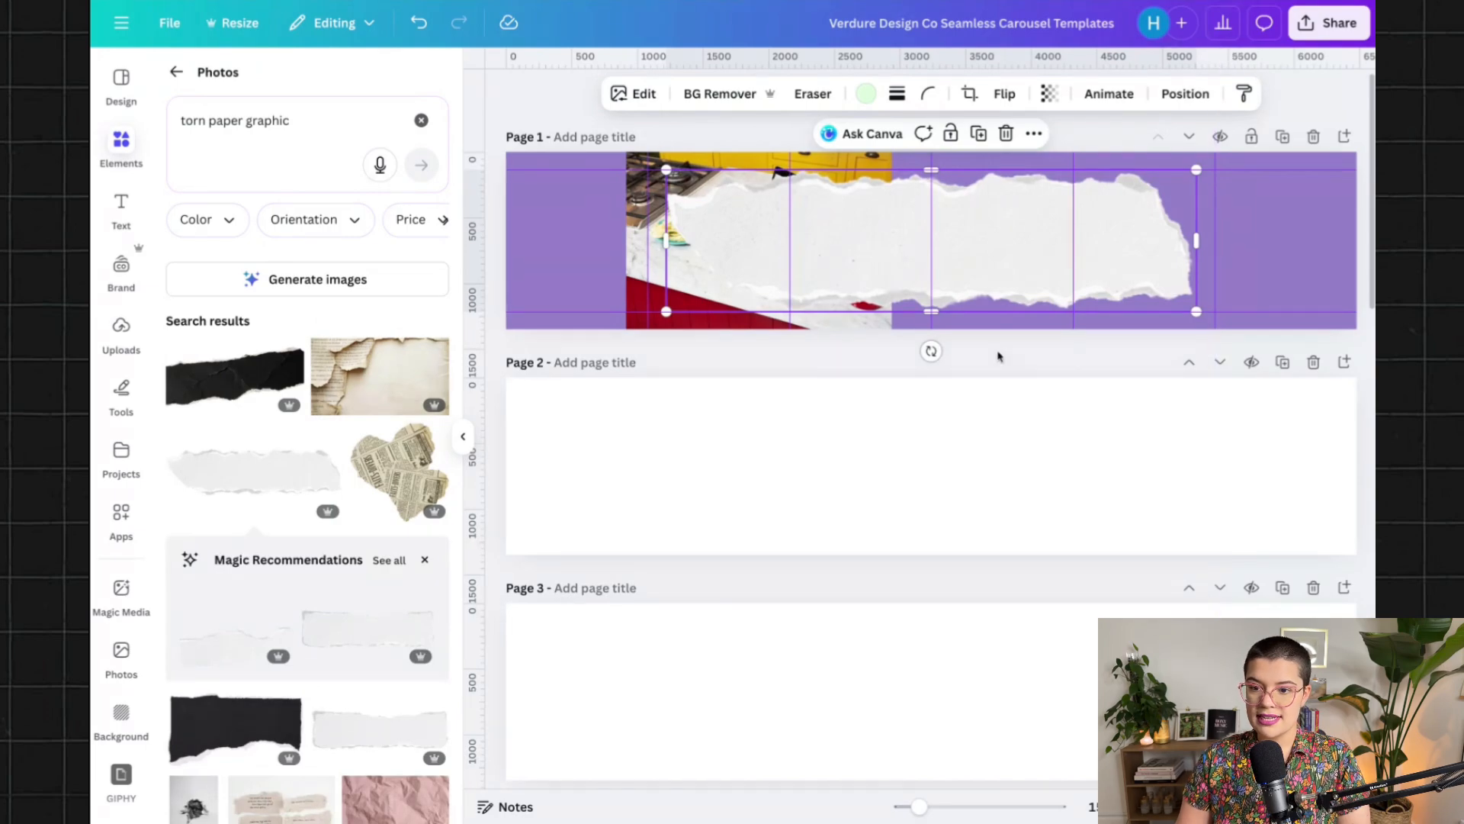
# Rotate the torn paper strip to a slightly tilted vertical, shrink it to just over page height and cover the laptop photo's left edge
pyautogui.moveTo(931, 351)
pyautogui.mouseDown()
pyautogui.moveTo(1043, 232)
pyautogui.moveTo(671, 269)
pyautogui.mouseUp()
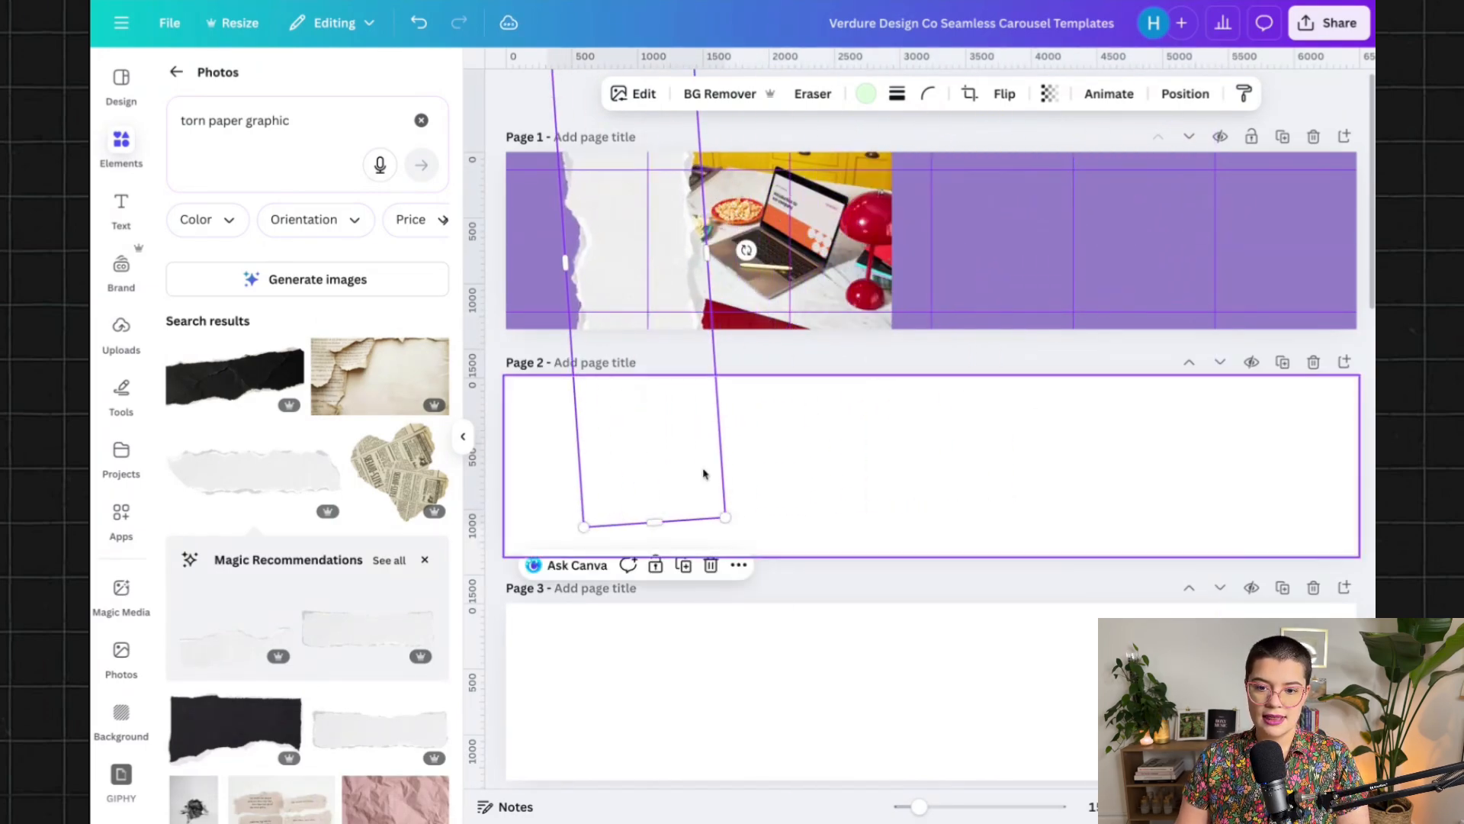
pyautogui.moveTo(725, 515); pyautogui.dragTo(630, 326)
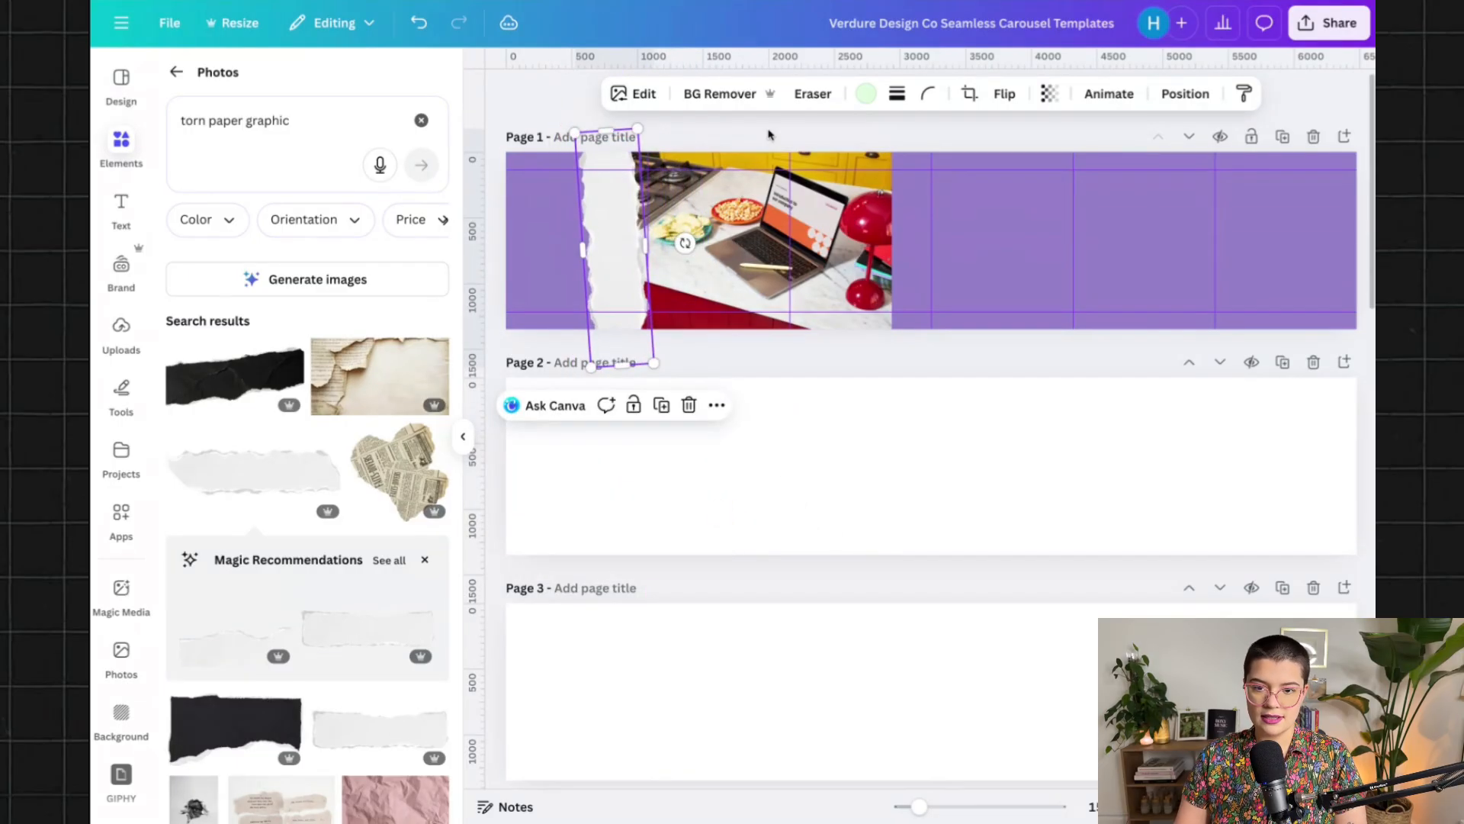
pyautogui.click(767, 134)
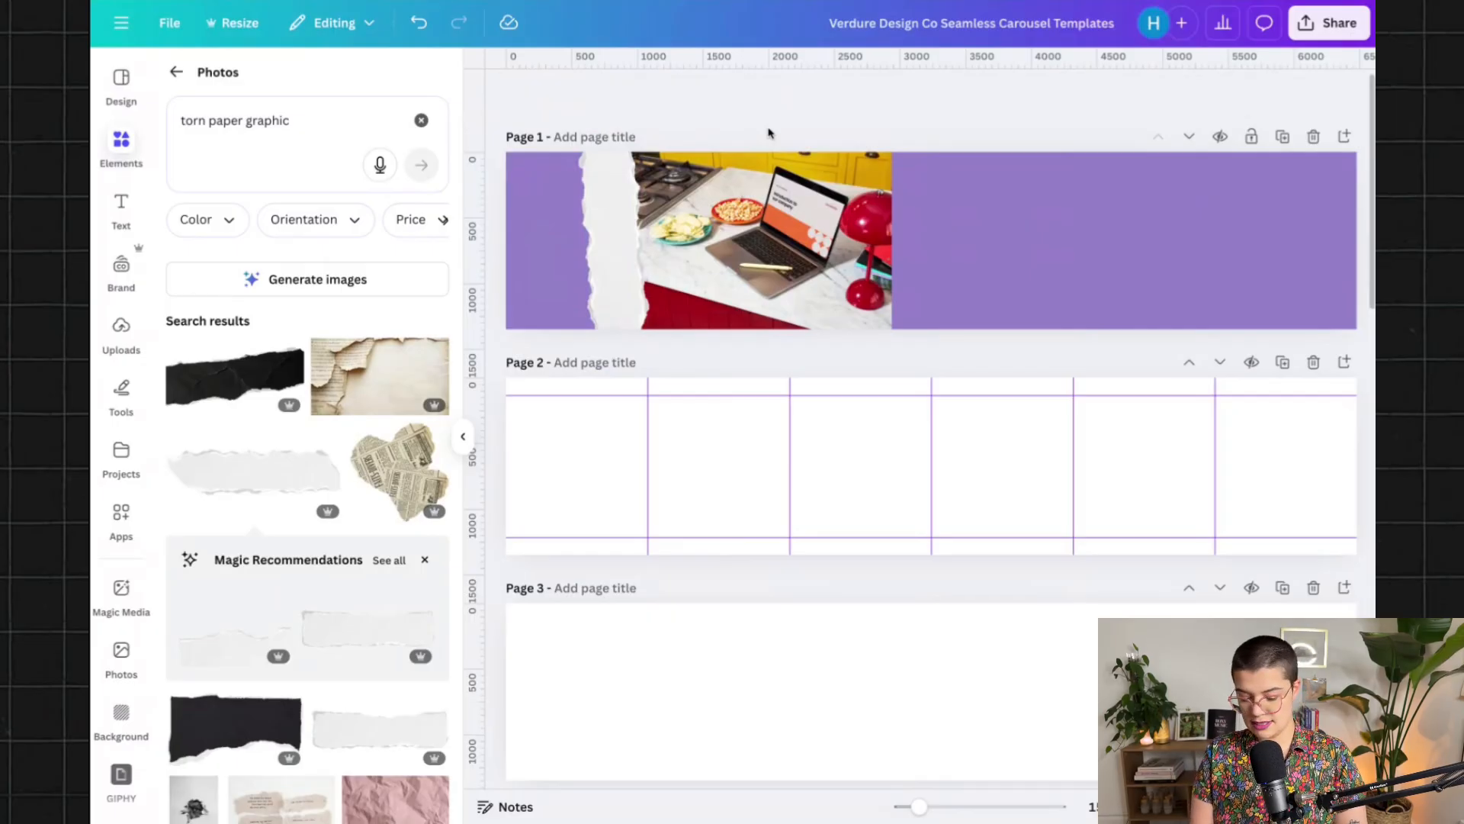
pyautogui.hotkey('ctrl', '+')
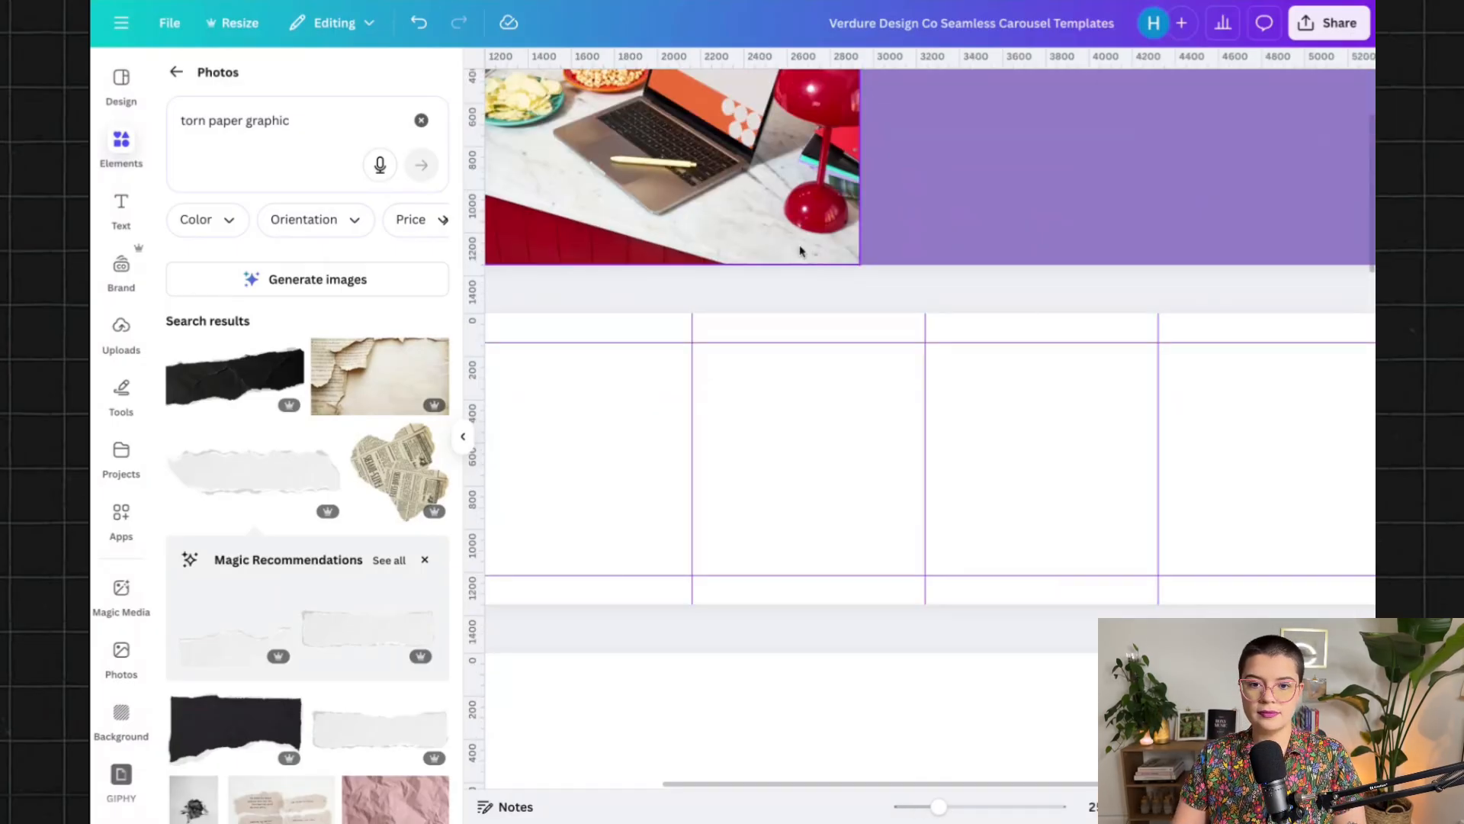
pyautogui.scroll(3, 801, 250)
pyautogui.hscroll(-5, 800, 250)
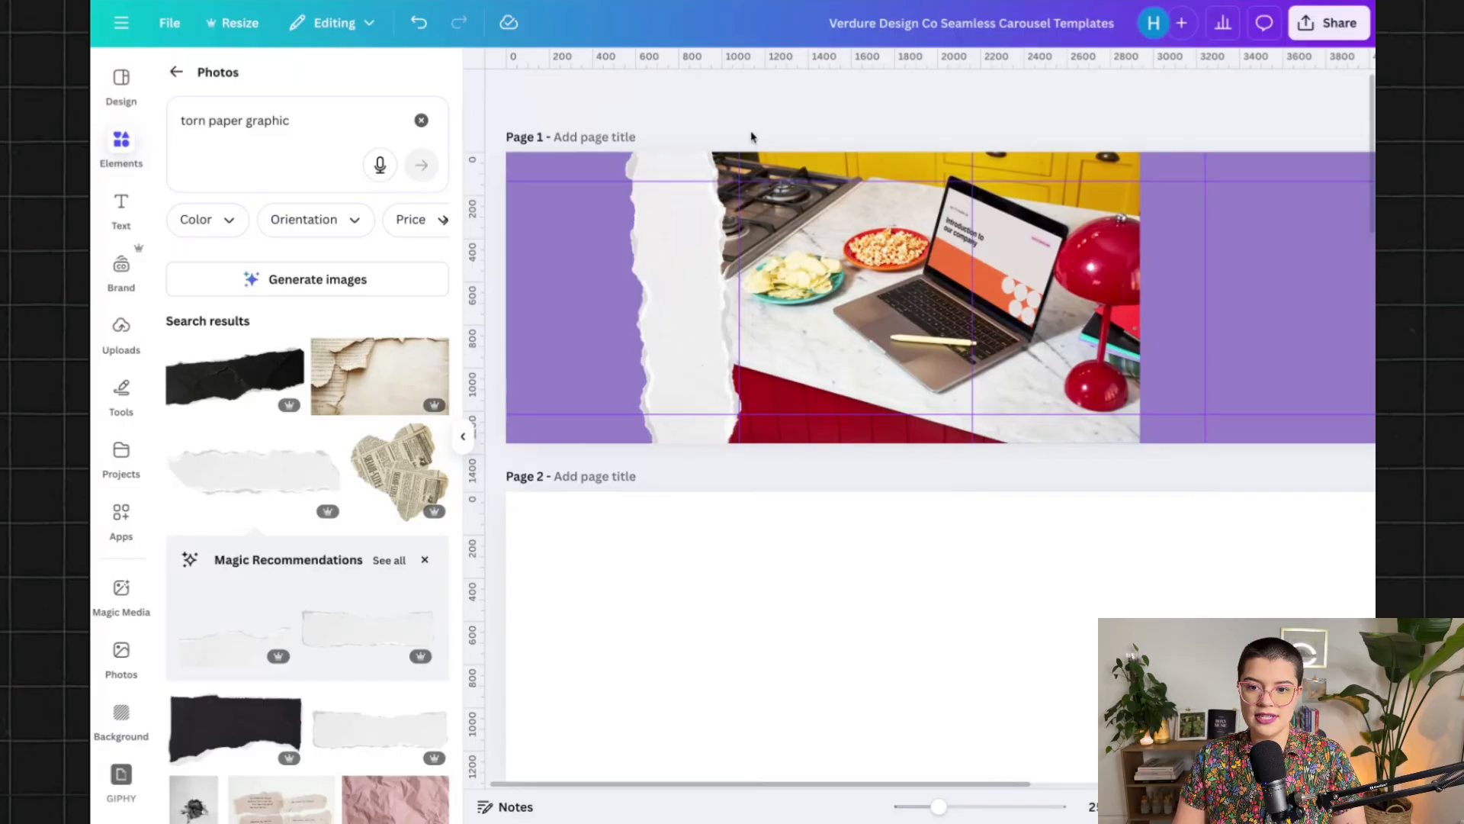
pyautogui.click(679, 268)
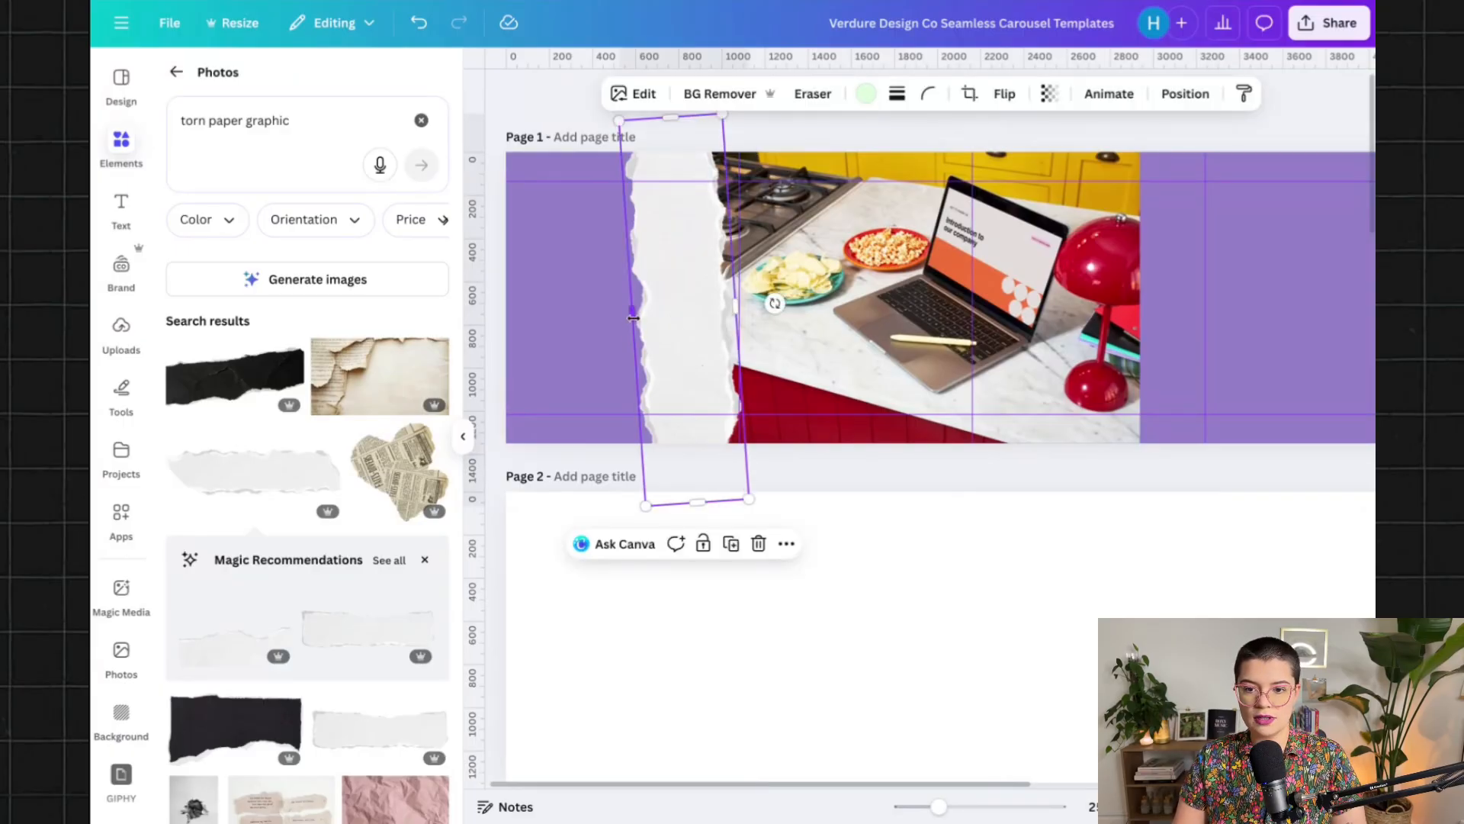
pyautogui.click(798, 136)
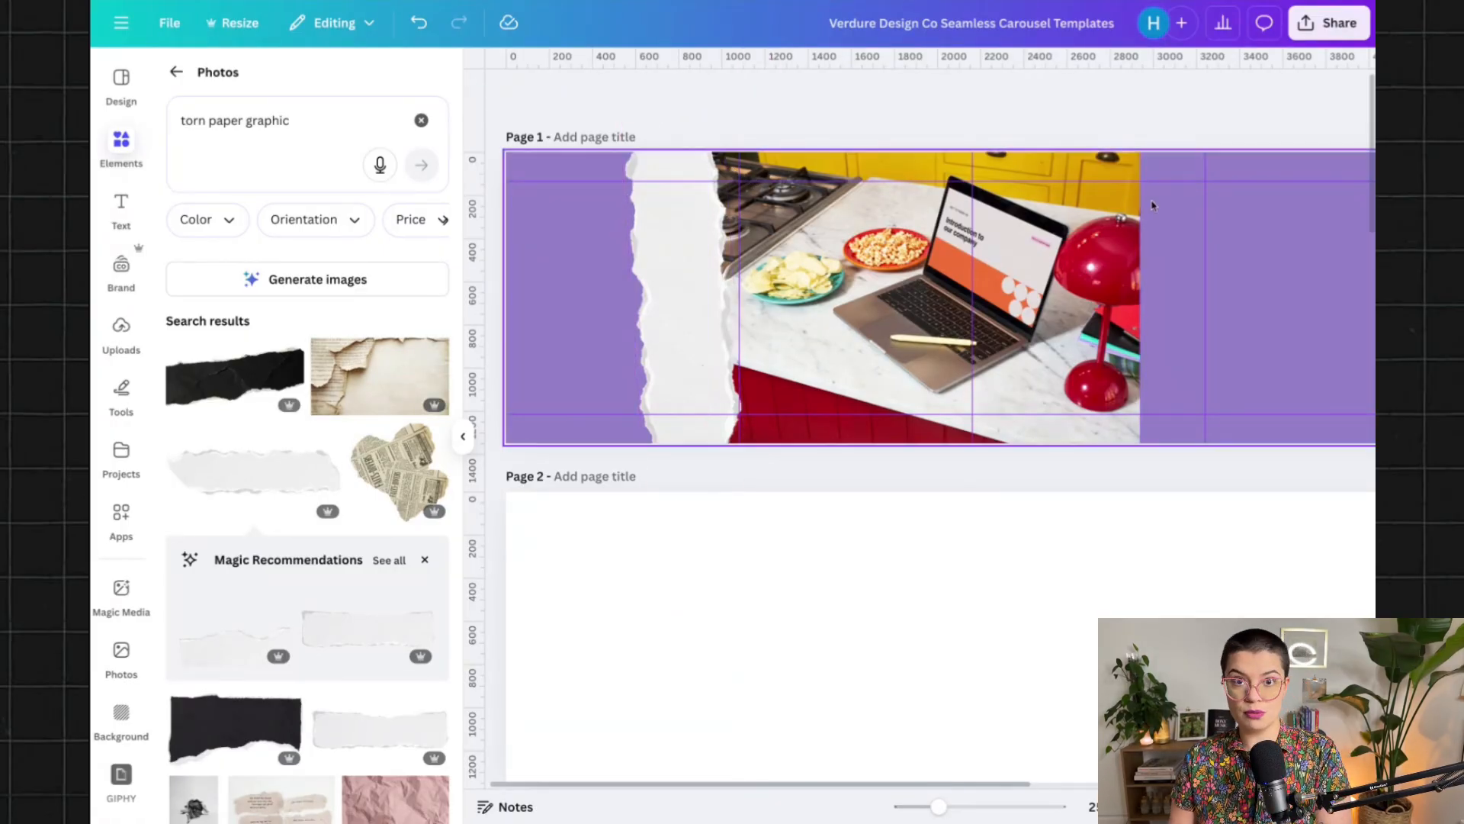
# Add a brand heading reading "HEADING GOES HERE" to page 1 and enlarge it to font size 158 on two lines
pyautogui.click(122, 204)
pyautogui.click(245, 284)
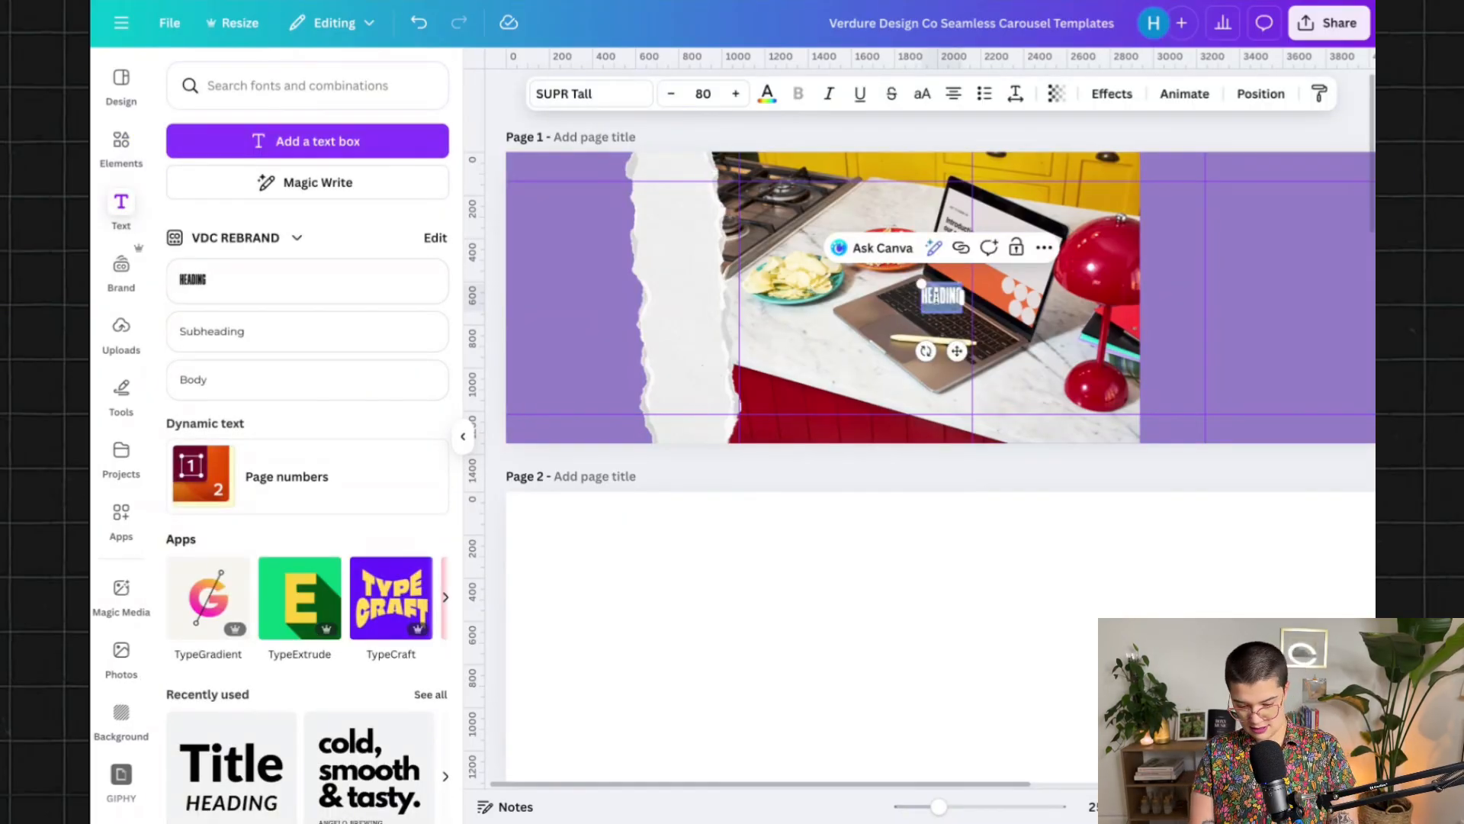
pyautogui.write('HEADING GOES HERE')
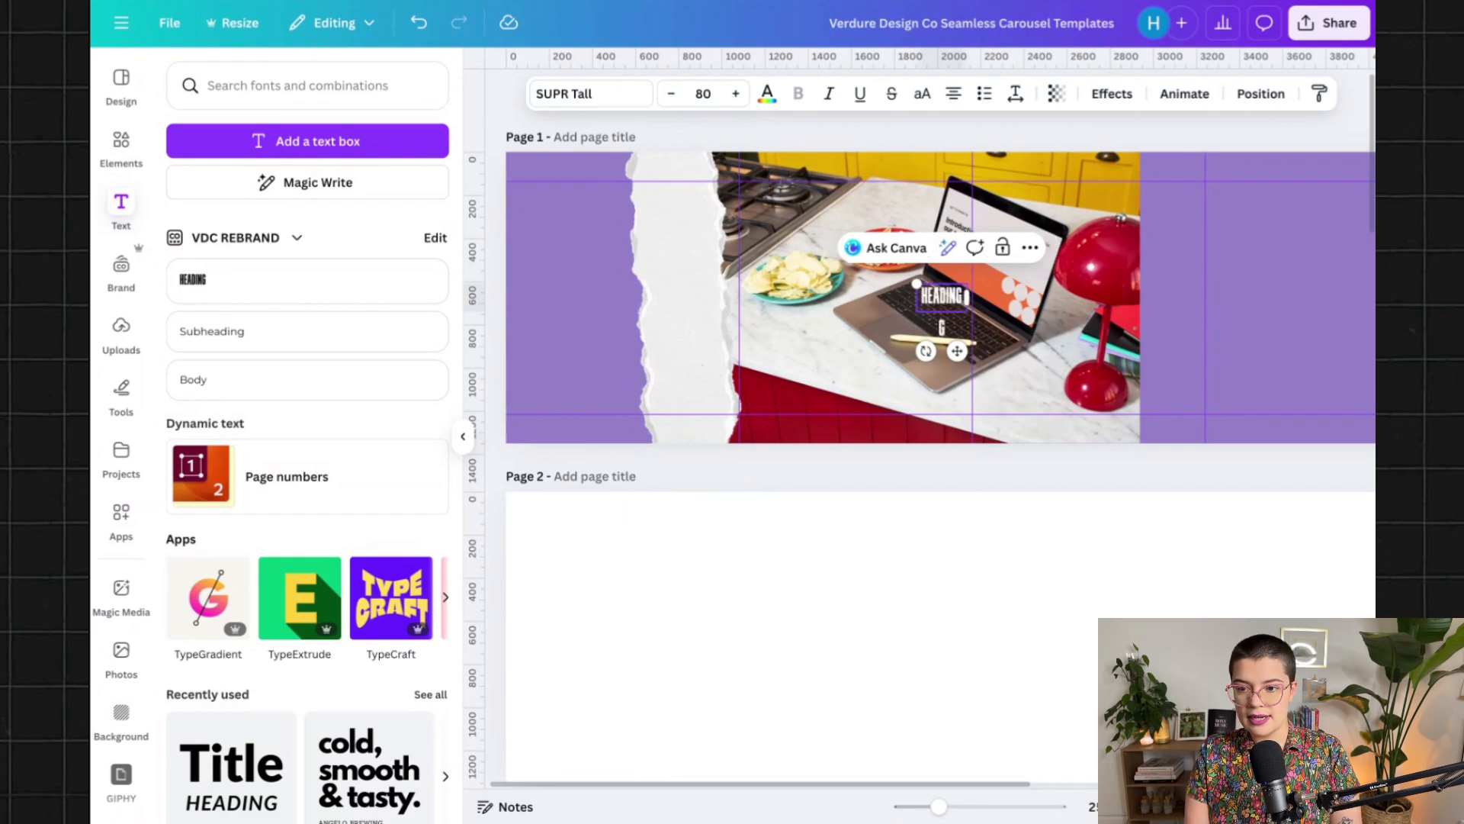
pyautogui.scroll(-1, 941, 427)
pyautogui.moveTo(895, 281); pyautogui.dragTo(802, 254)
pyautogui.moveTo(989, 282); pyautogui.dragTo(921, 313)
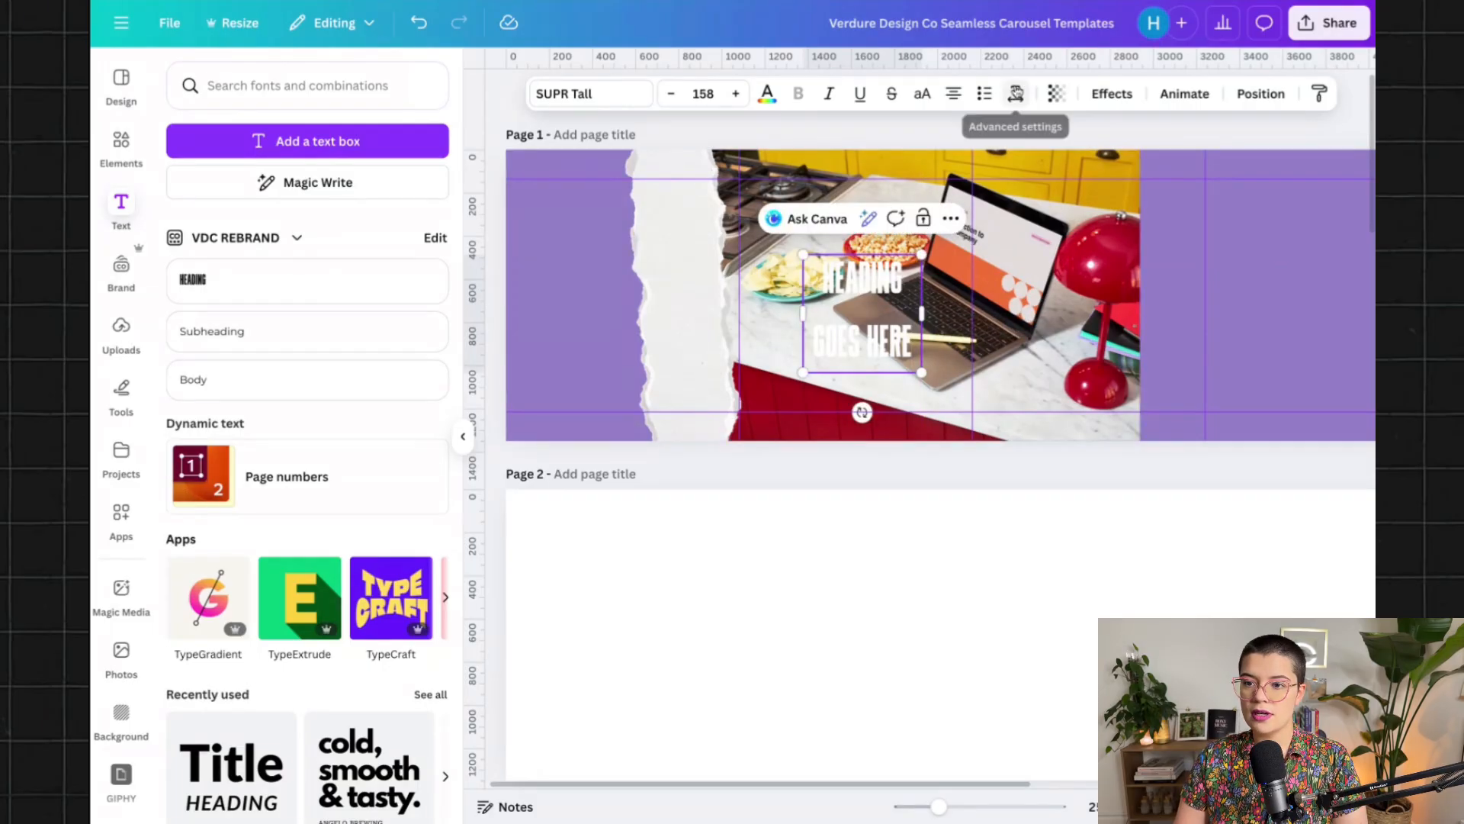
# Tighten the heading's line spacing to 0.87
pyautogui.click(1015, 93)
pyautogui.moveTo(995, 223); pyautogui.dragTo(979, 231)
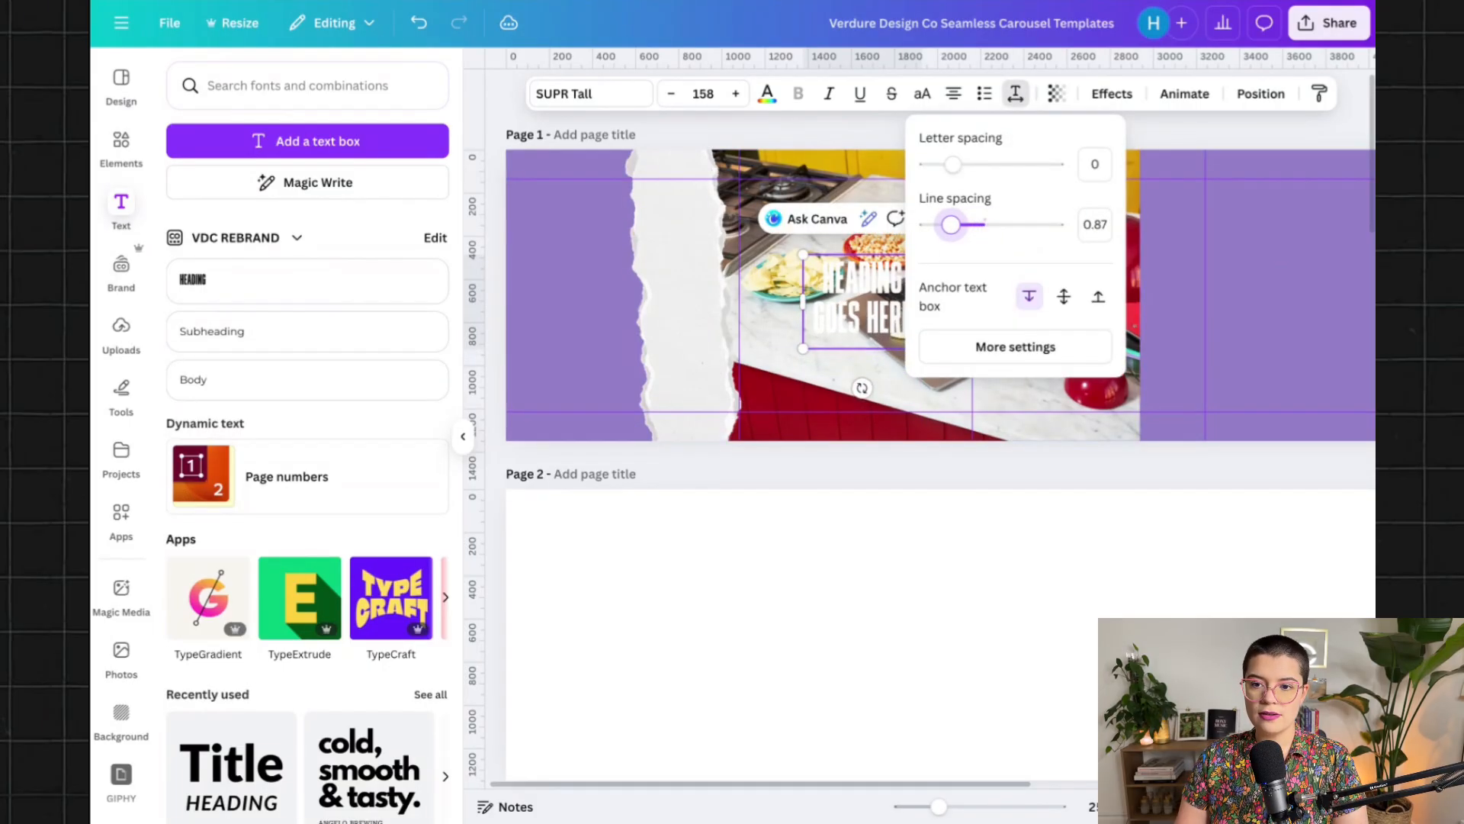
pyautogui.click(858, 129)
pyautogui.click(944, 142)
# Move the heading into the upper half of the first panel and left-align its text
pyautogui.moveTo(886, 325); pyautogui.dragTo(621, 345)
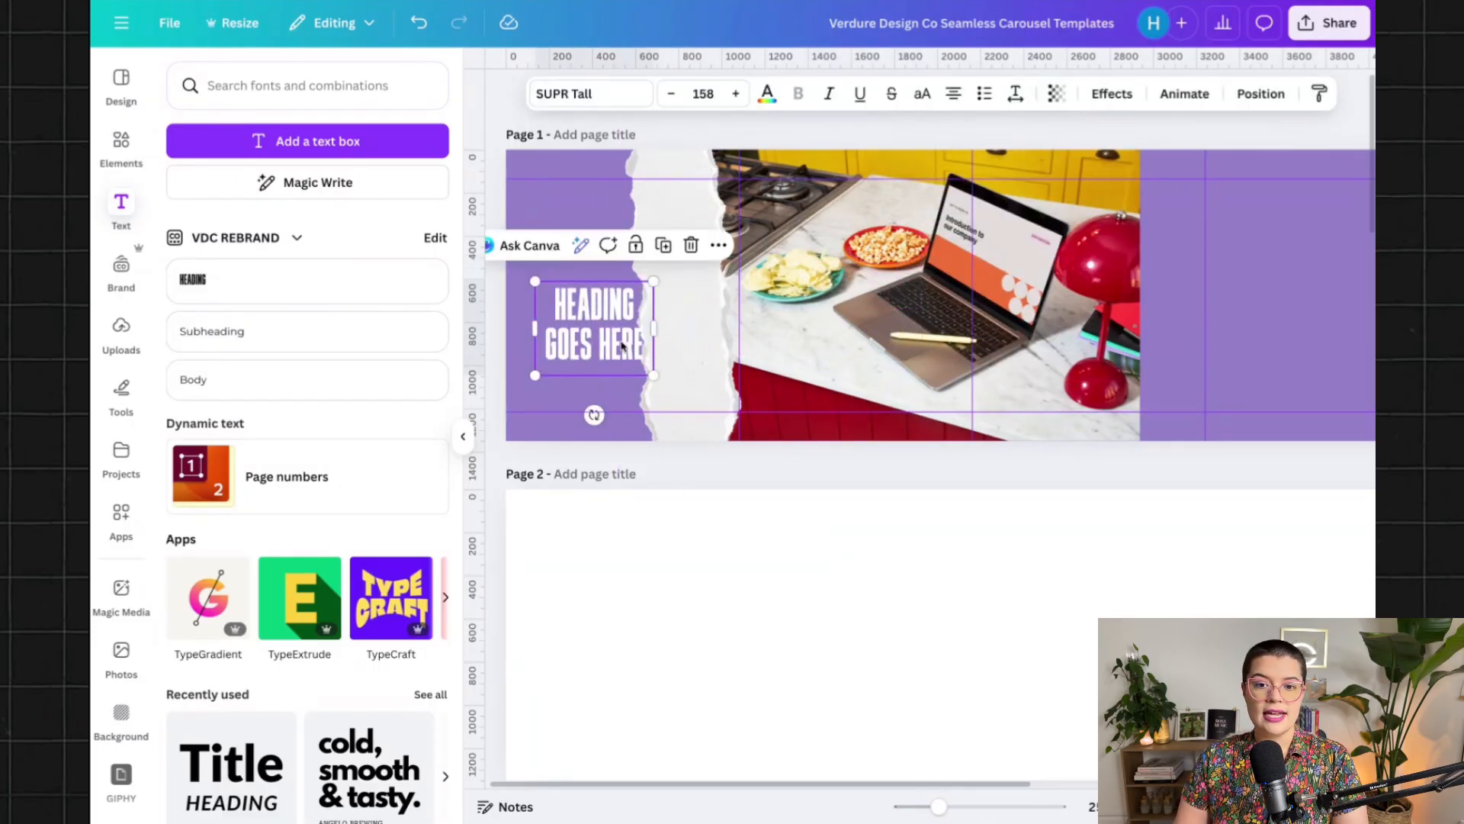
pyautogui.hotkey('shift', 'Up')
pyautogui.hotkey('shift', 'Up')
pyautogui.hotkey('shift', 'Up')
pyautogui.hotkey('shift', 'Up')
pyautogui.hotkey('shift', 'Up')
pyautogui.hotkey('shift', 'Up')
pyautogui.hotkey('shift', 'Up')
pyautogui.hotkey('shift', 'Up')
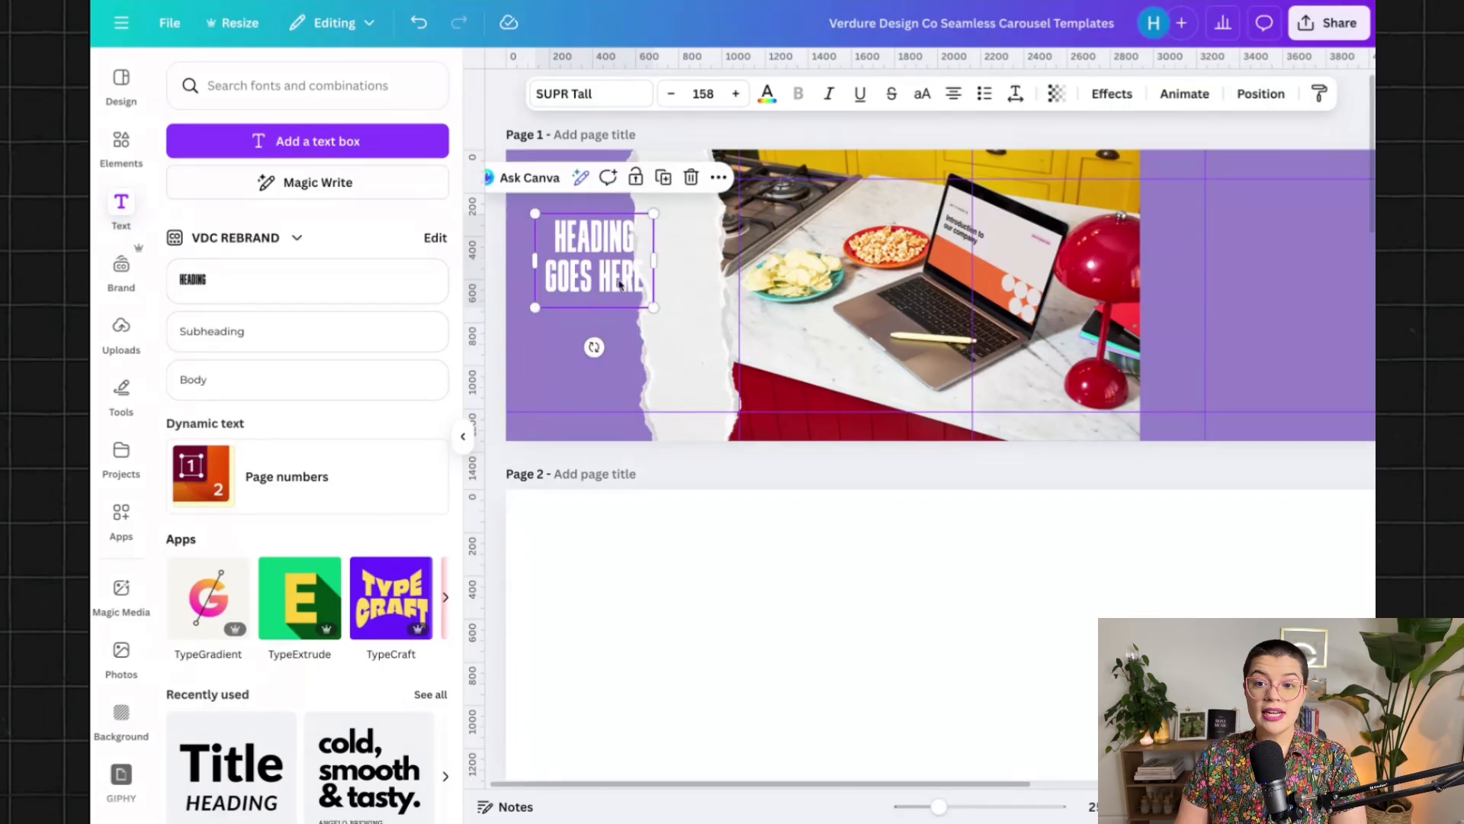
pyautogui.click(954, 93)
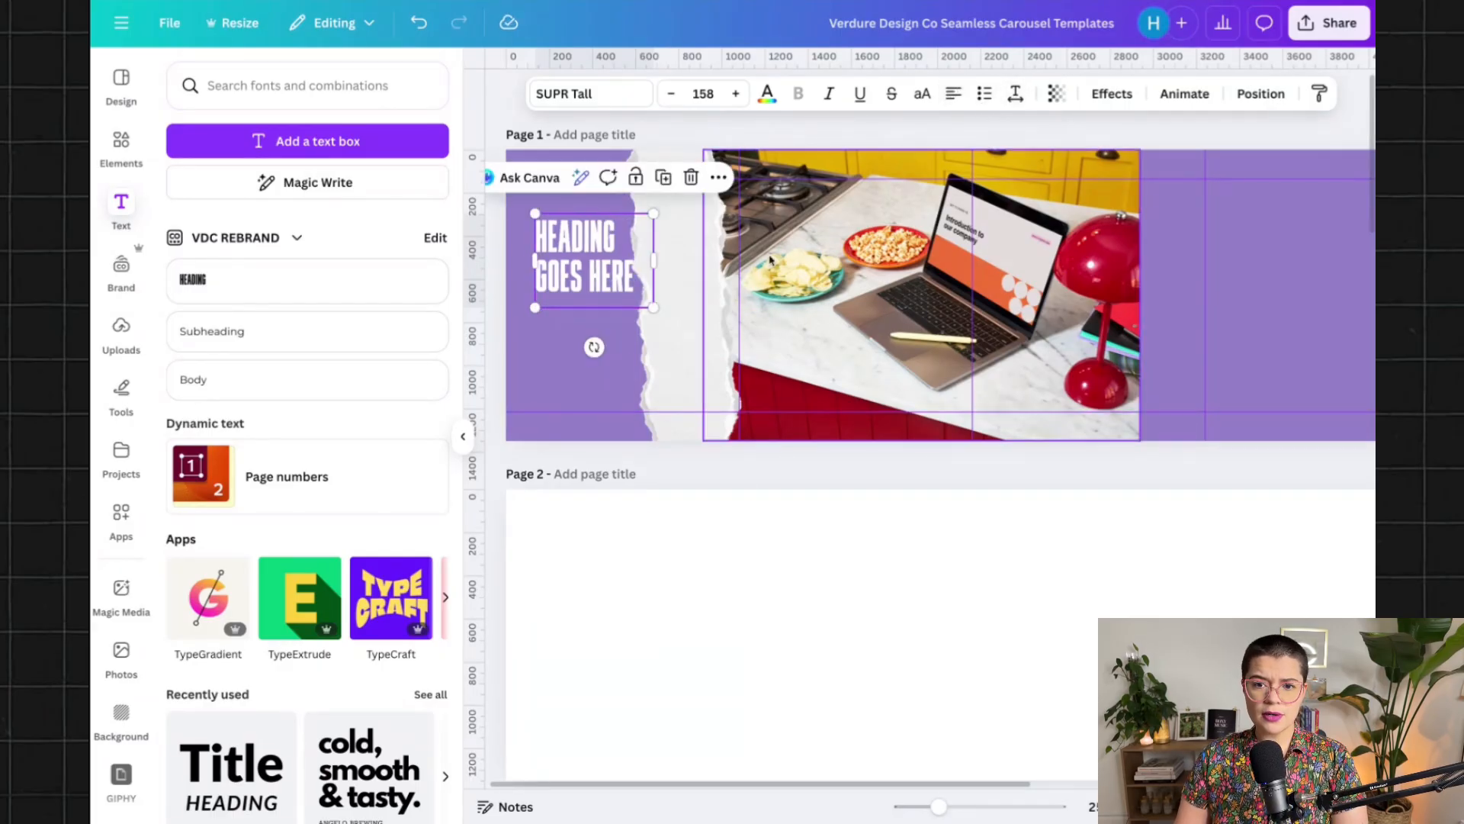
# Enlarge the heading to font size 198 and shift the torn paper strip right so it spans the first panel divider
pyautogui.moveTo(653, 307); pyautogui.dragTo(684, 331)
pyautogui.moveTo(696, 278); pyautogui.dragTo(715, 274)
pyautogui.click(712, 278)
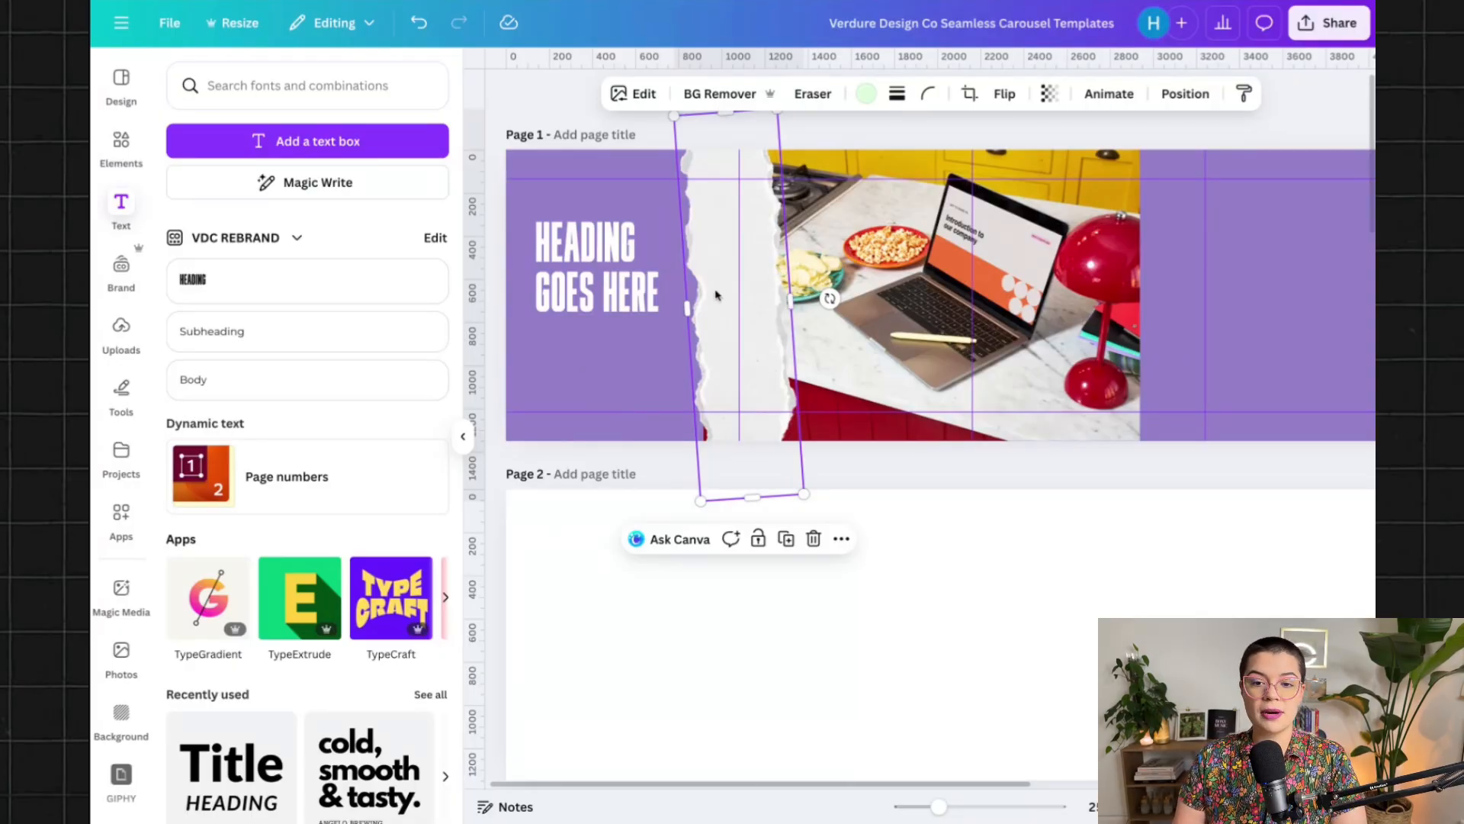
pyautogui.click(620, 294)
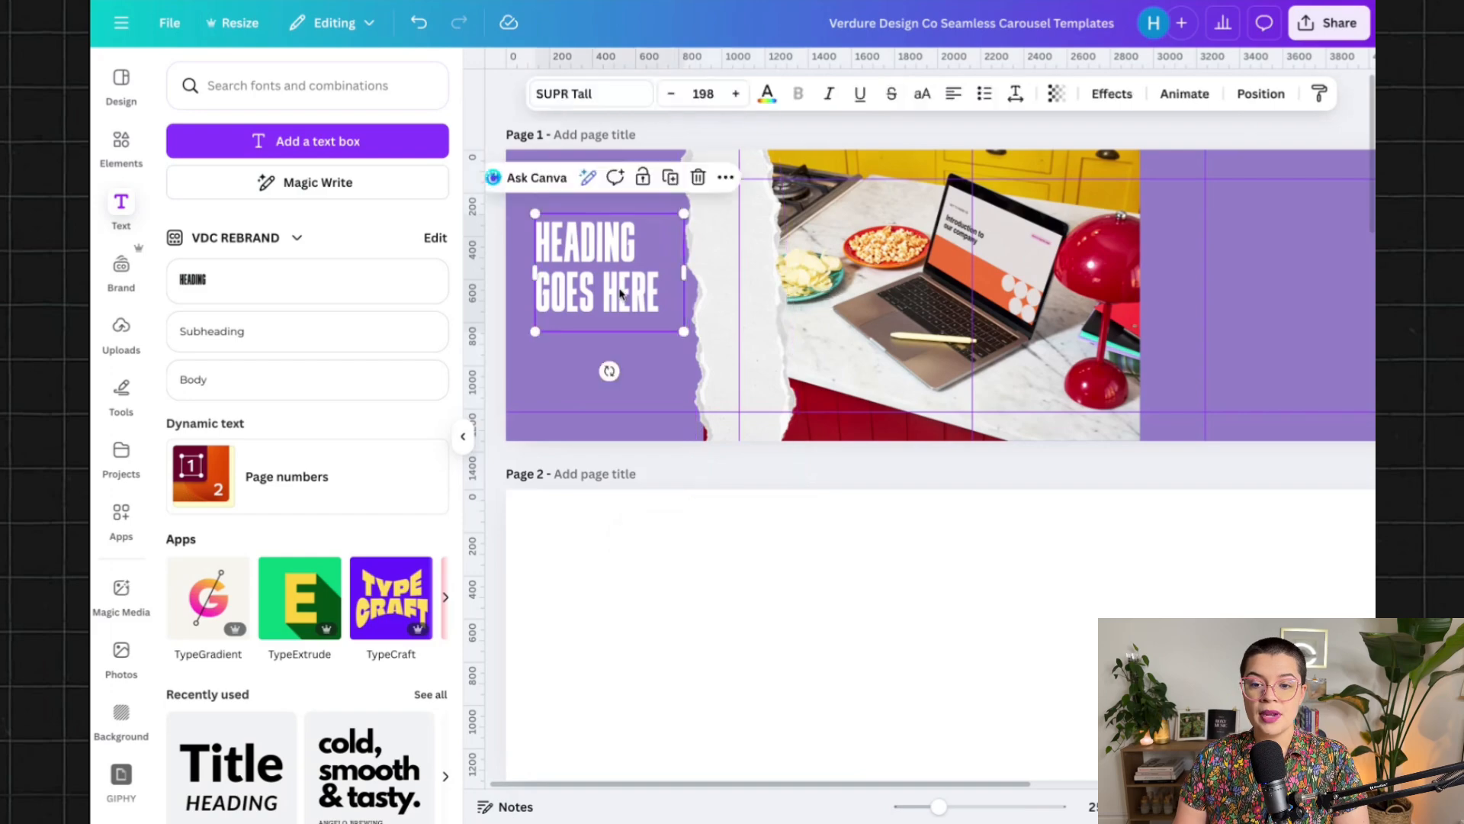
# Add a body text box reading "here's where some body copy would go... talk about something your audience wants"
pyautogui.click(251, 379)
pyautogui.write('N')
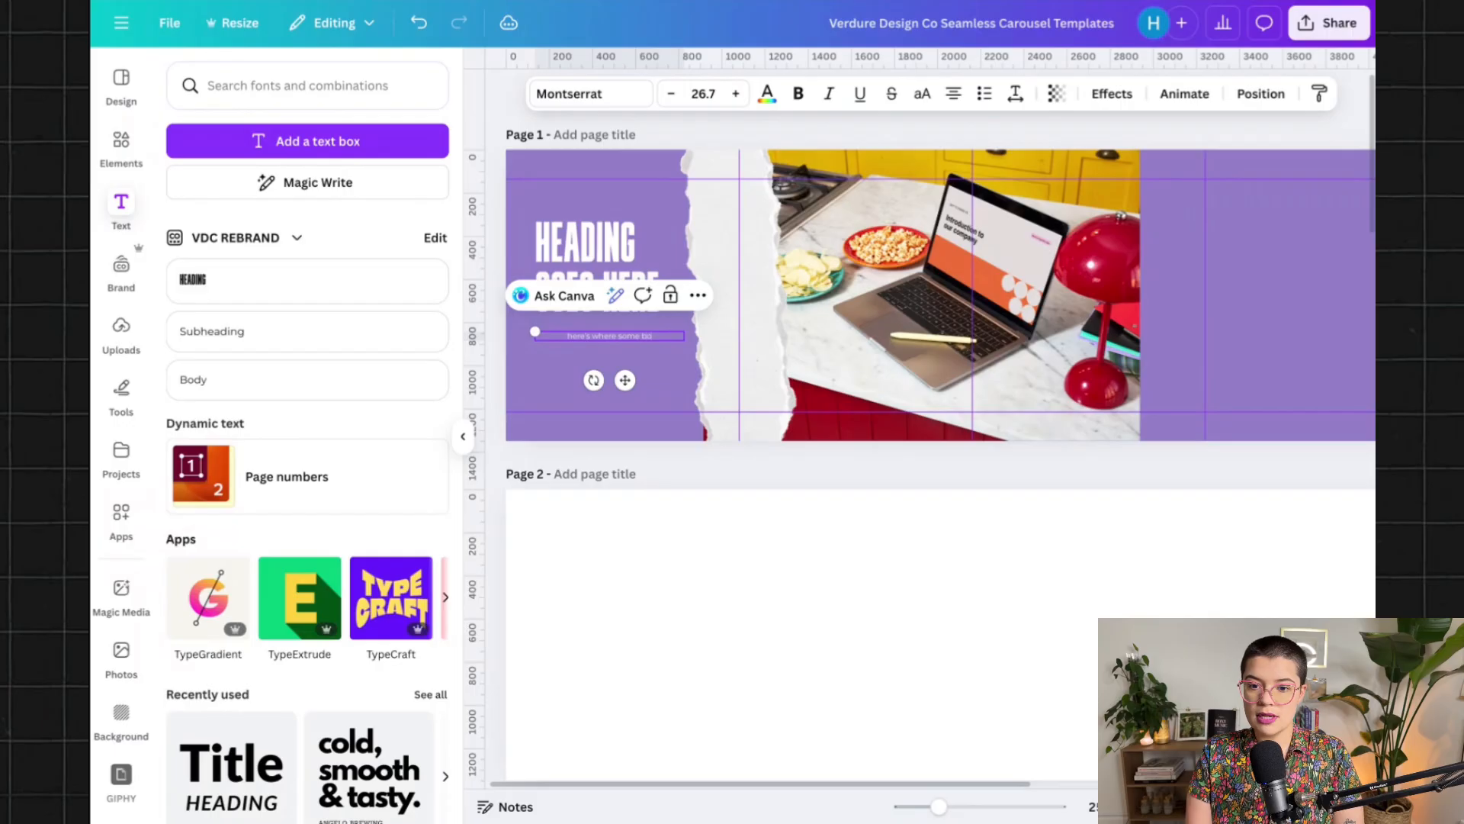
pyautogui.write("ere's where some body copy would go")
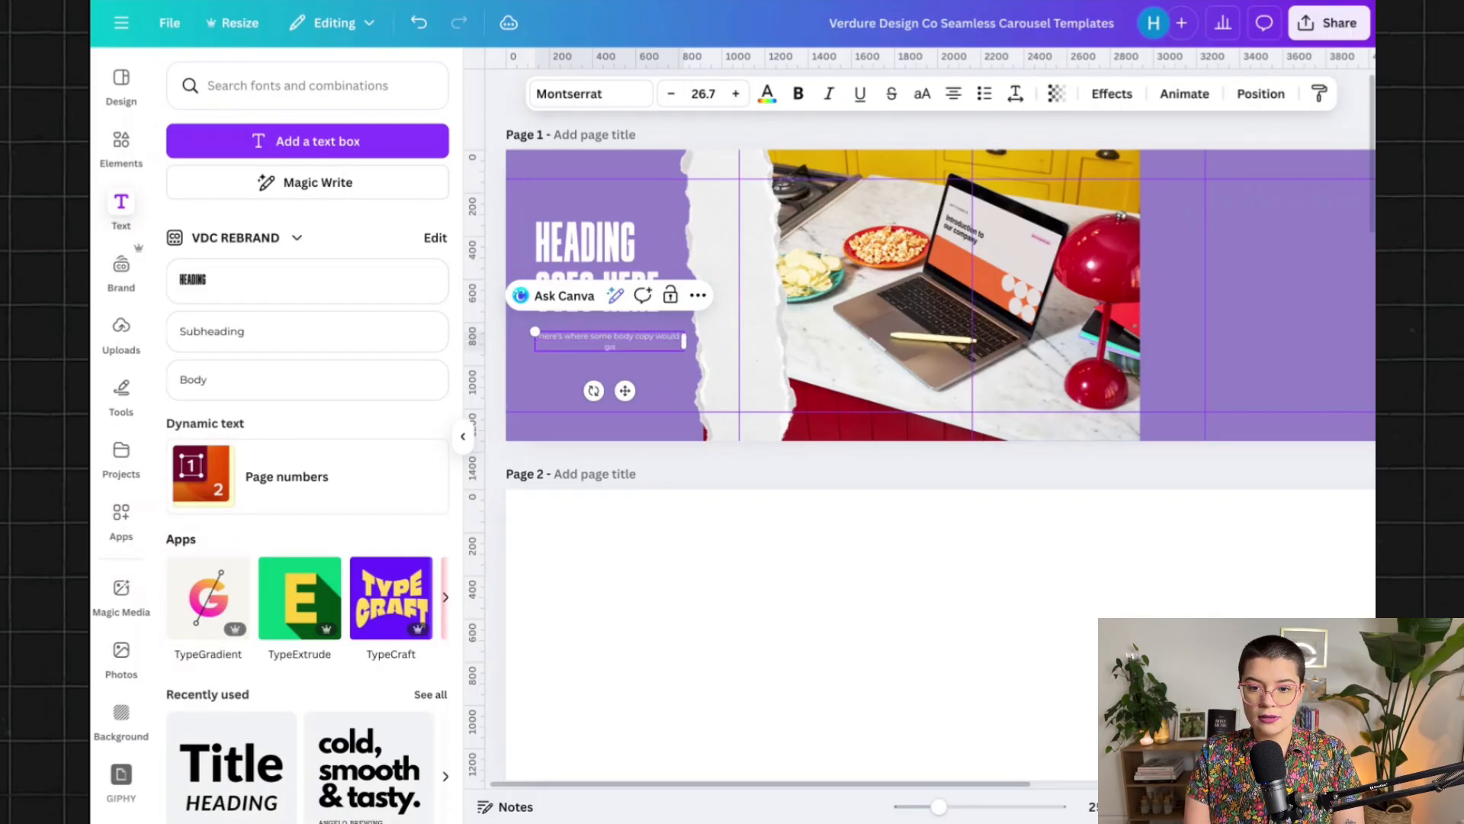
pyautogui.write('... talk abou')
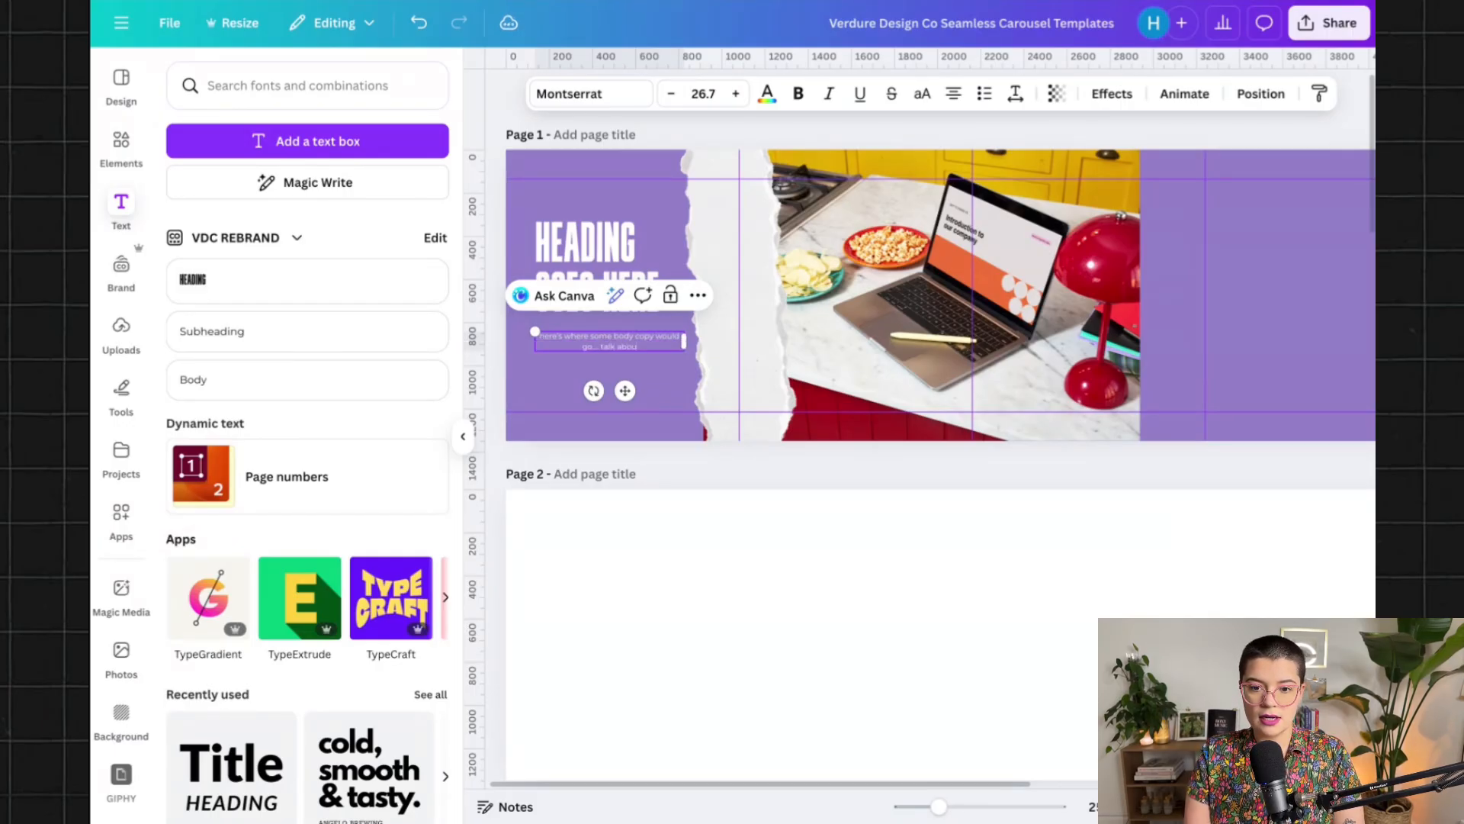
pyautogui.write('t something your audience wants')
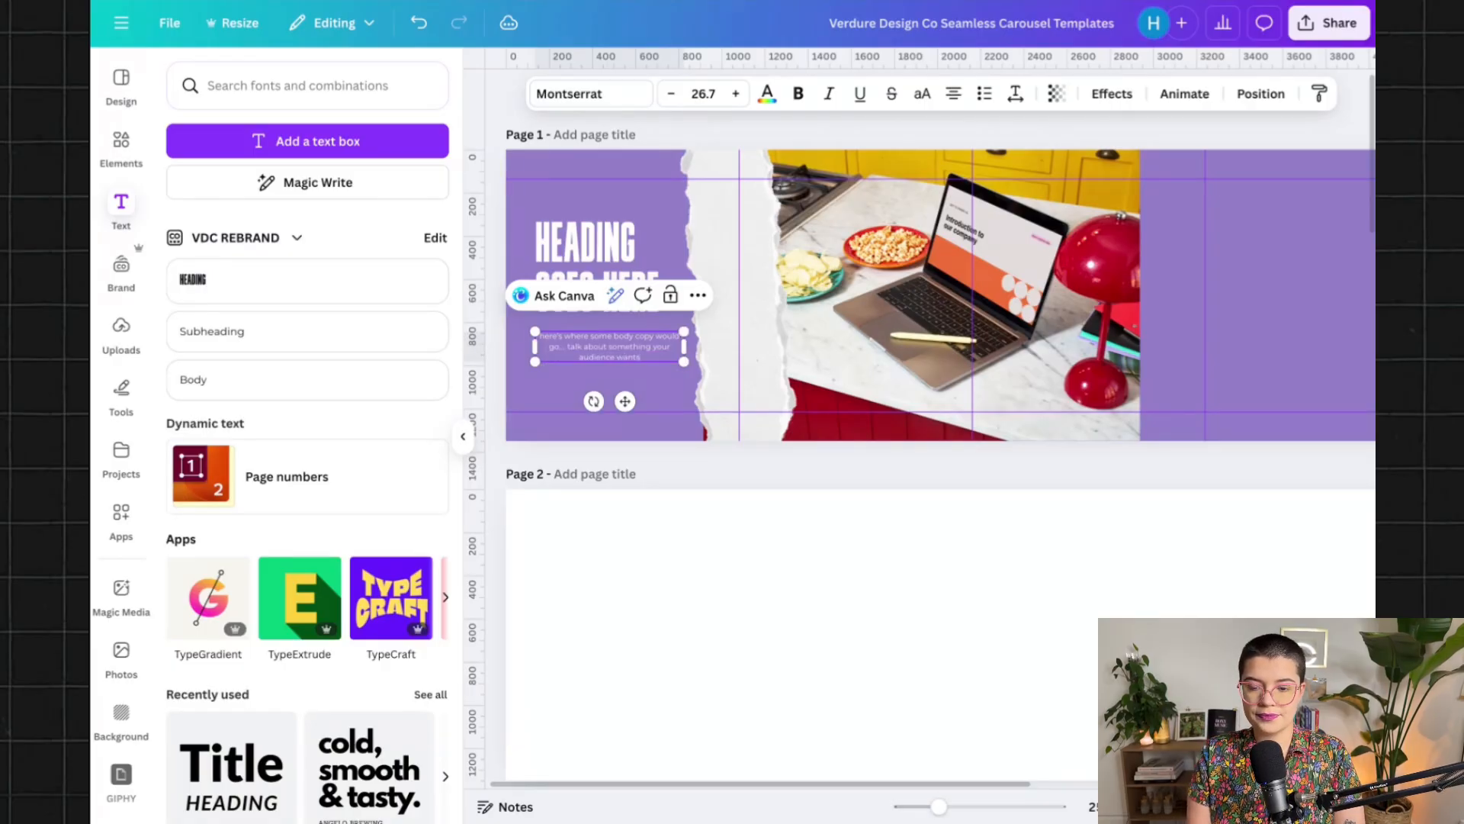
# Narrow the body text box to about two thirds of the heading's width and set its font size to 33.7
pyautogui.moveTo(684, 347); pyautogui.dragTo(633, 351)
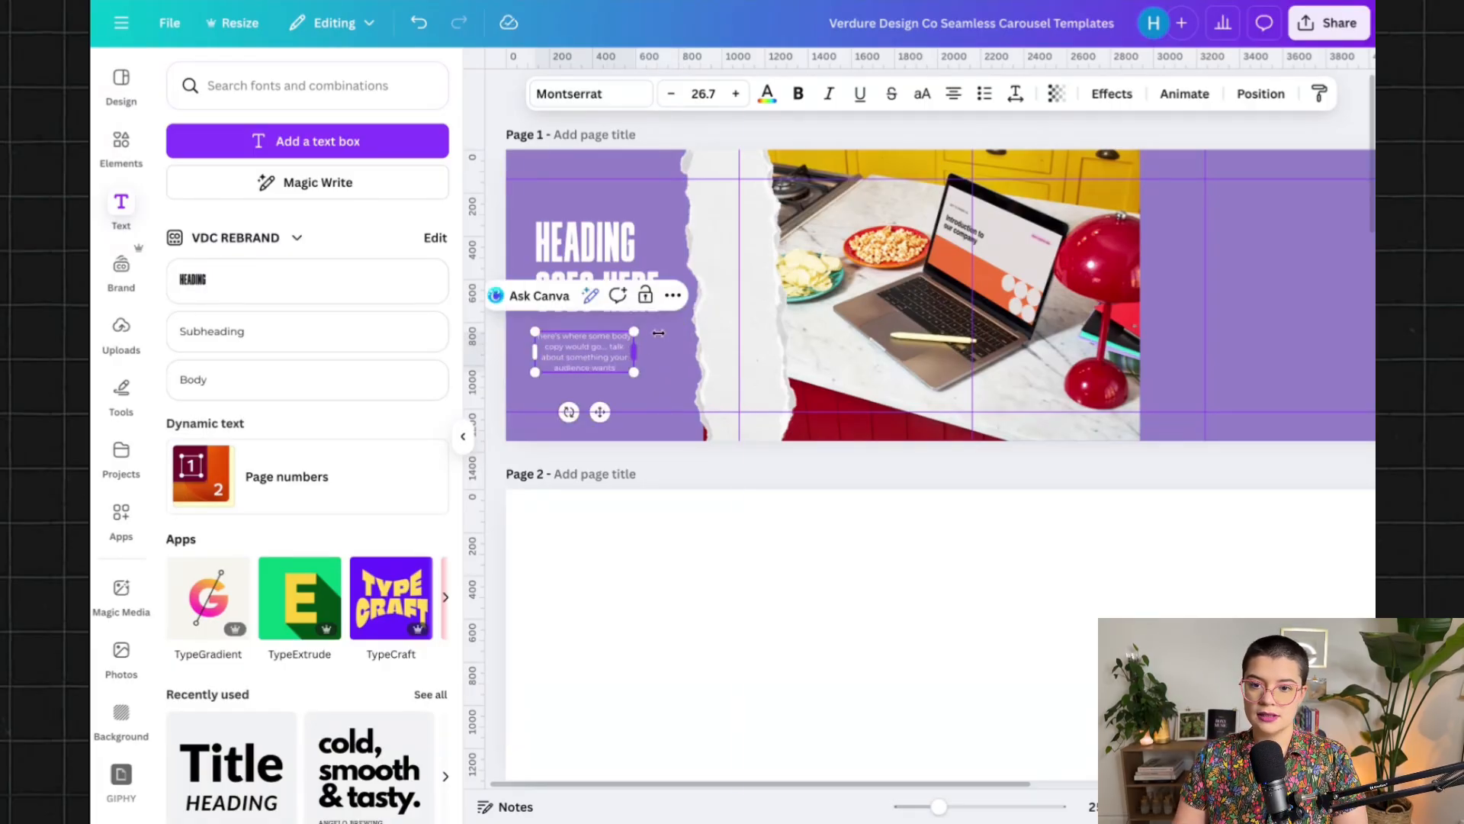
pyautogui.click(736, 93)
pyautogui.click(736, 94)
pyautogui.click(735, 94)
pyautogui.click(736, 93)
pyautogui.click(736, 94)
pyautogui.click(736, 94)
pyautogui.click(736, 94)
# Position the body text directly beneath the heading and left-align it
pyautogui.moveTo(589, 370); pyautogui.dragTo(589, 359)
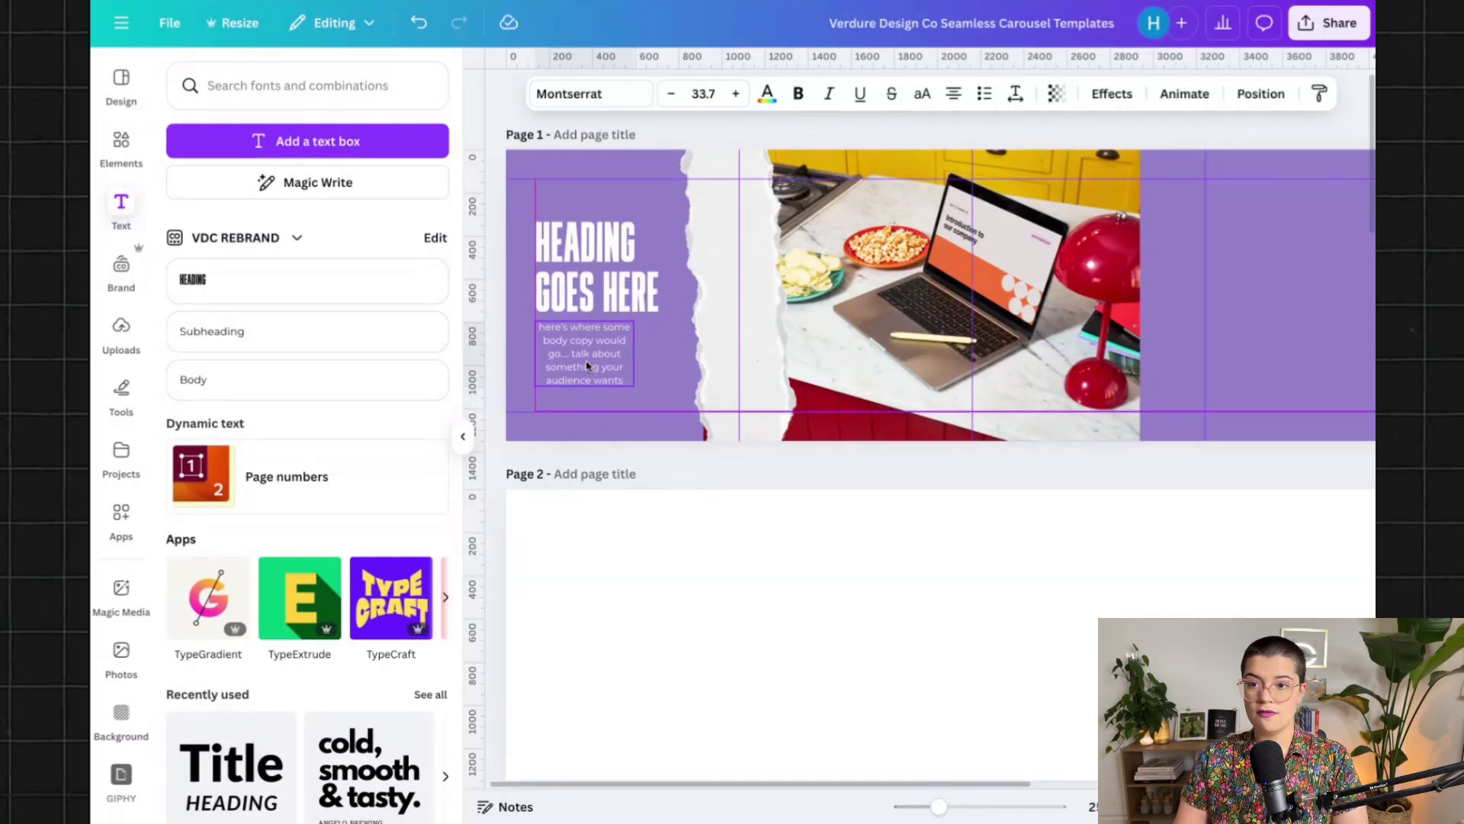
pyautogui.click(953, 94)
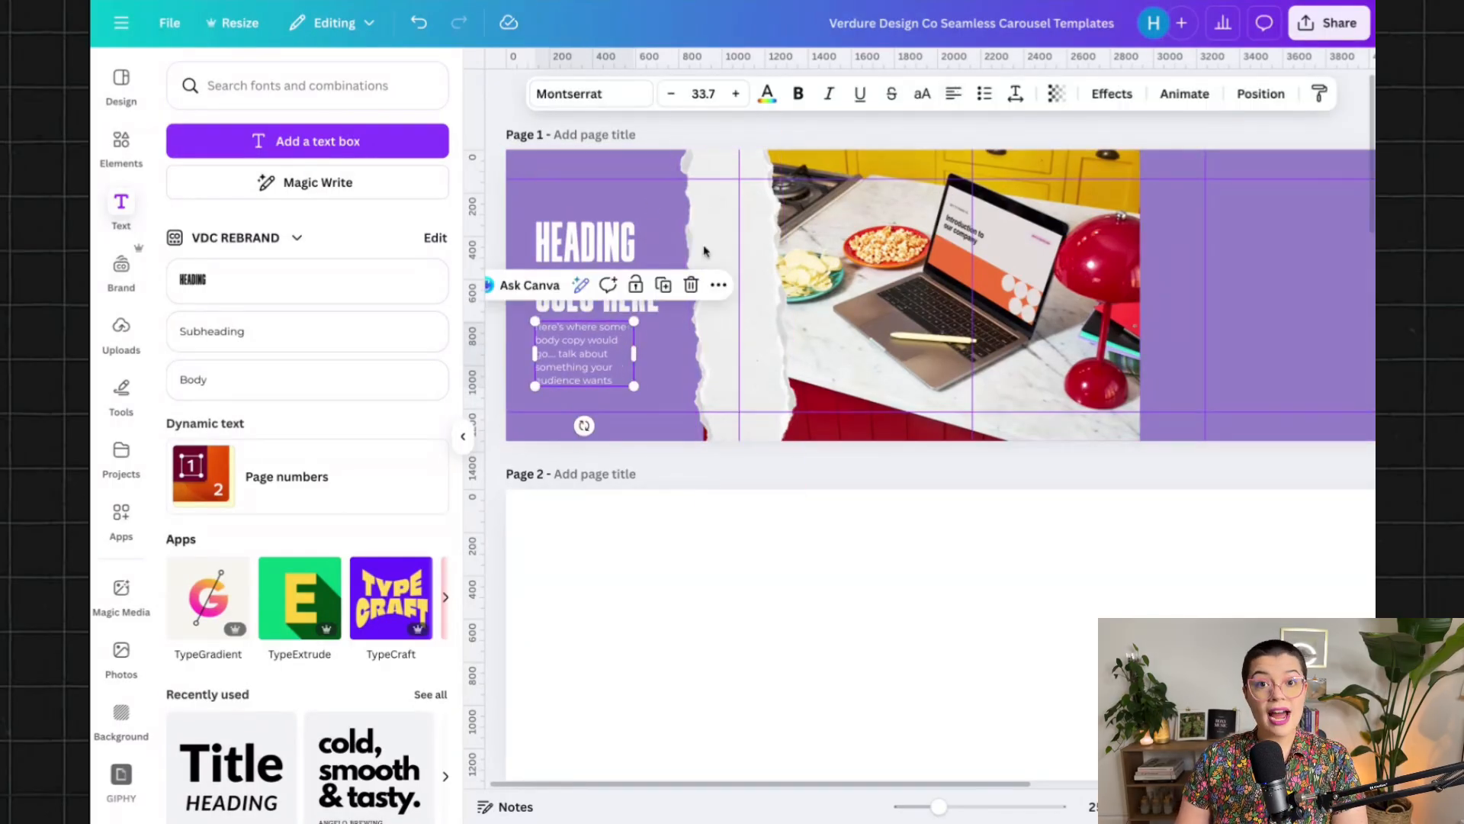
pyautogui.click(647, 167)
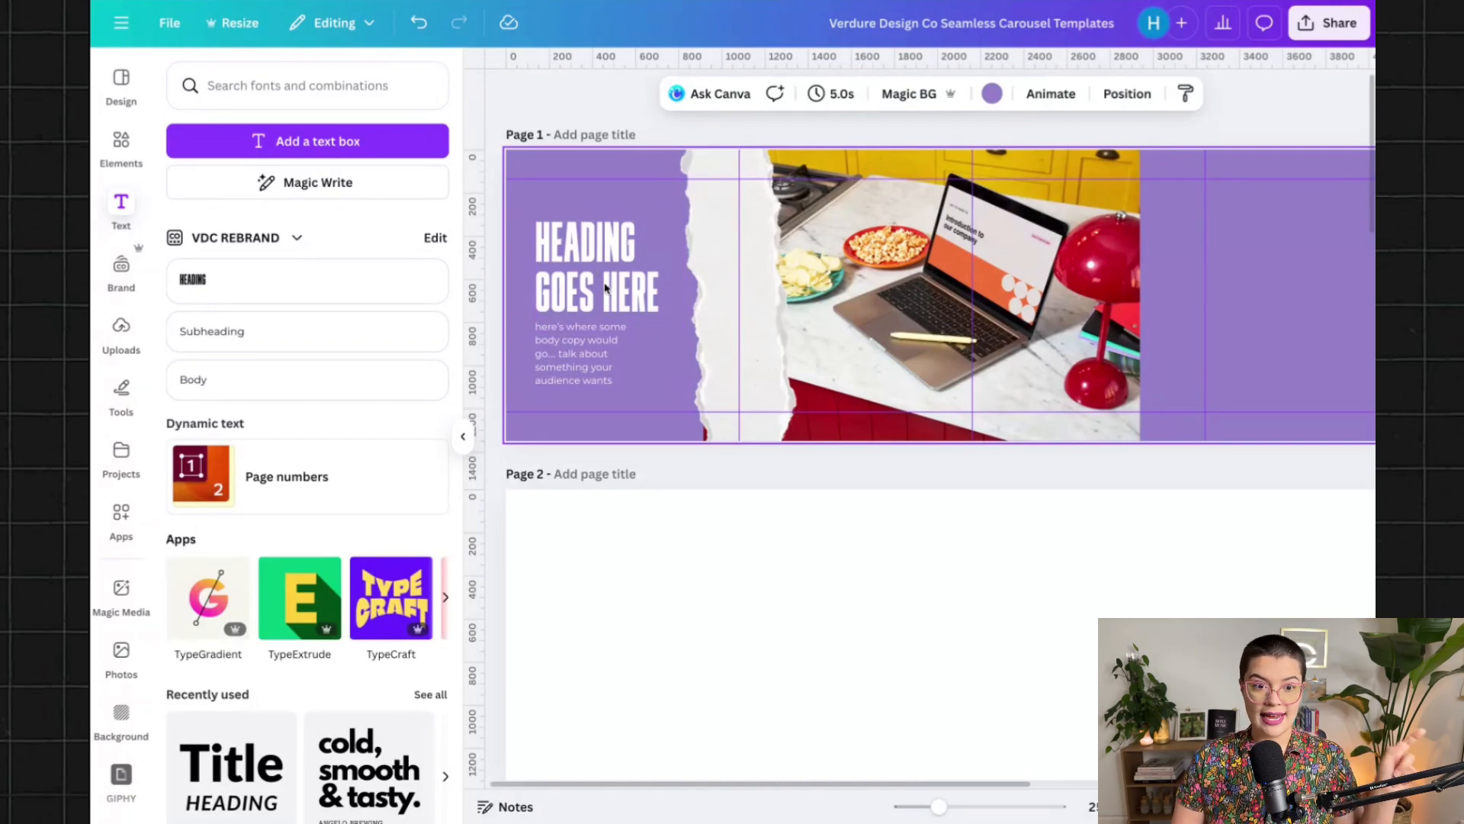
# Review the colors, logos and fonts stored in the VDC REBRAND brand kit, and collapse the side panel
pyautogui.click(123, 269)
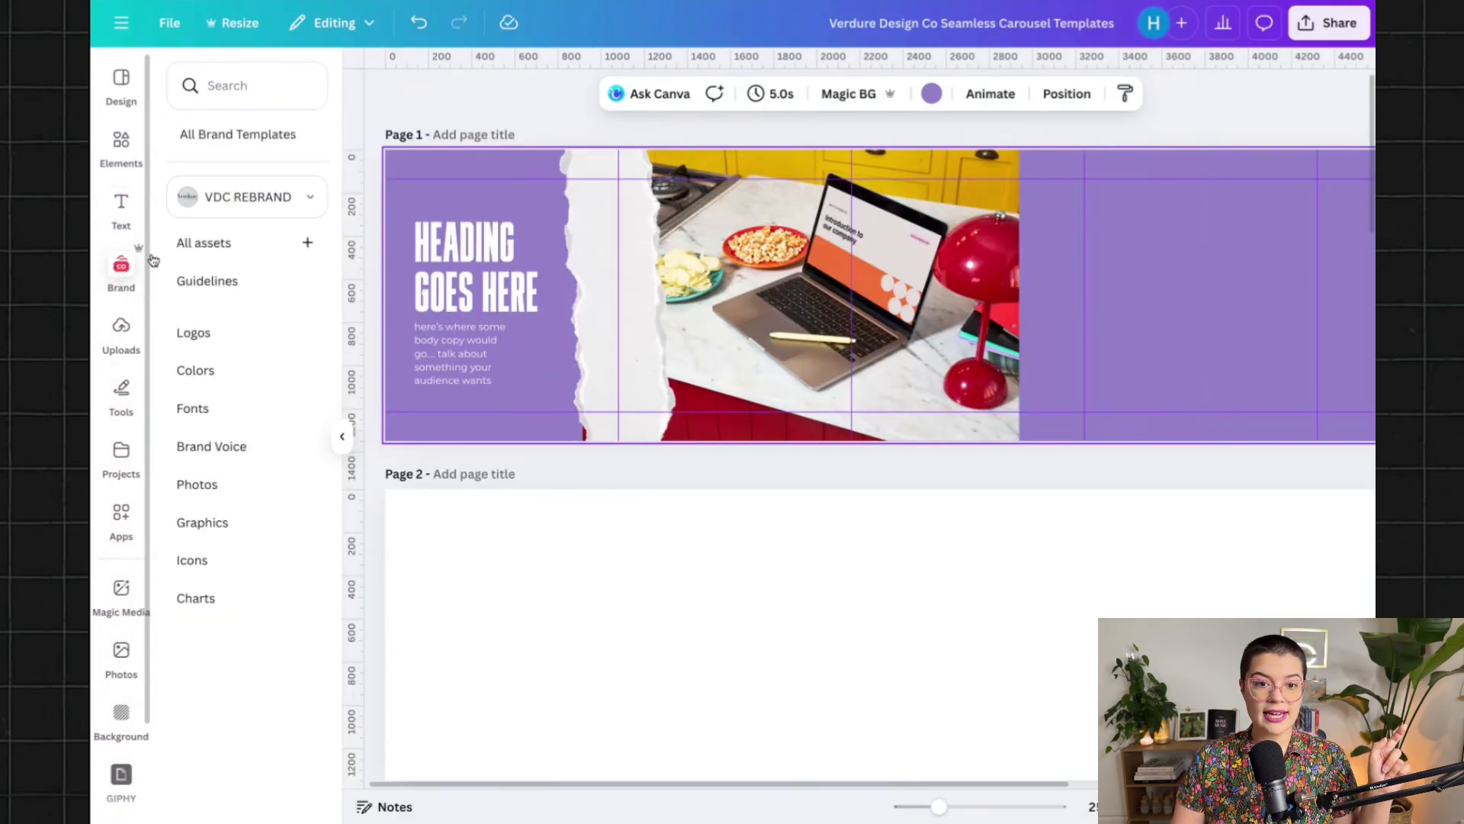
pyautogui.click(280, 196)
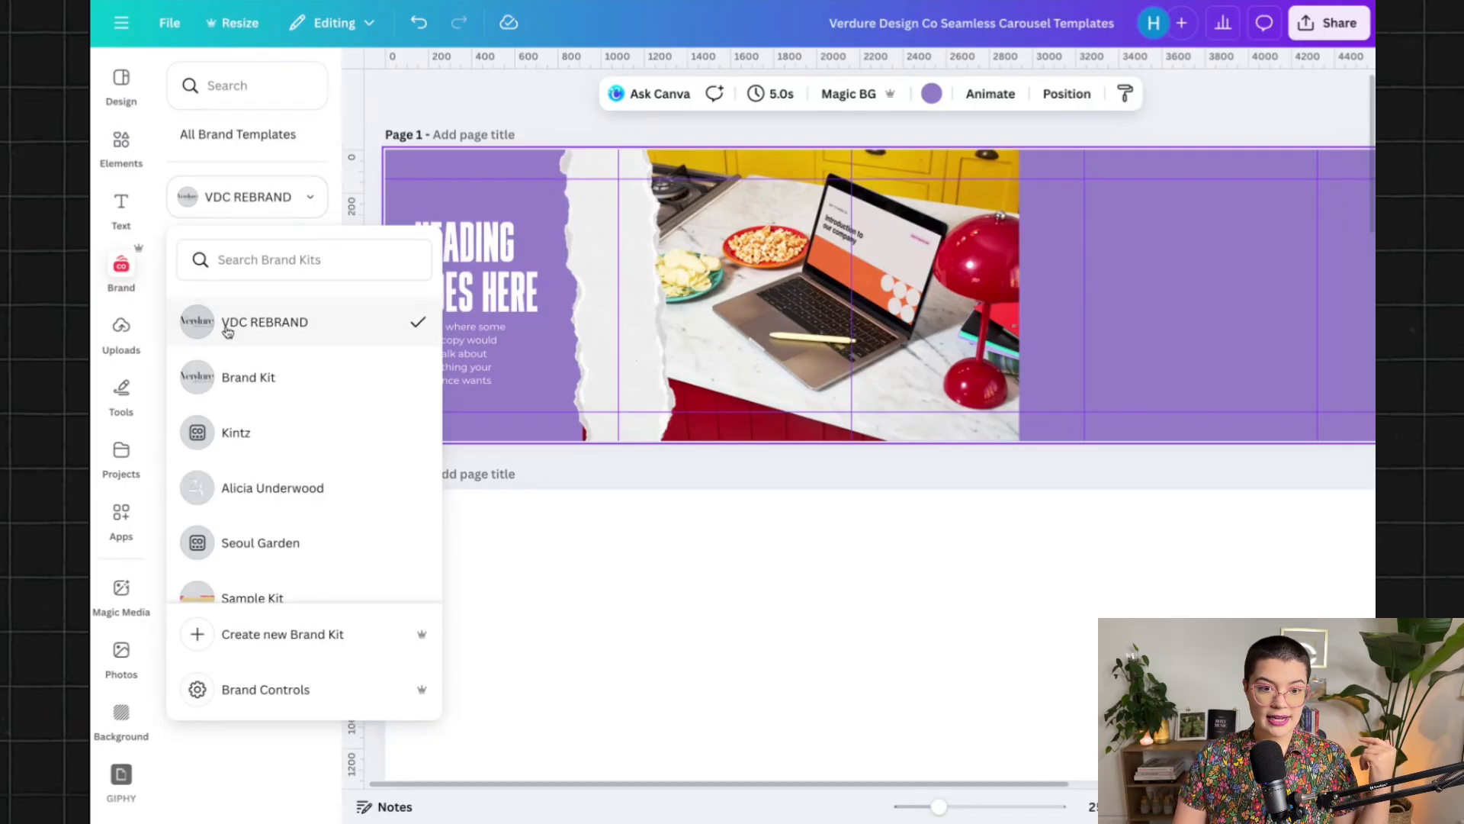
pyautogui.click(230, 328)
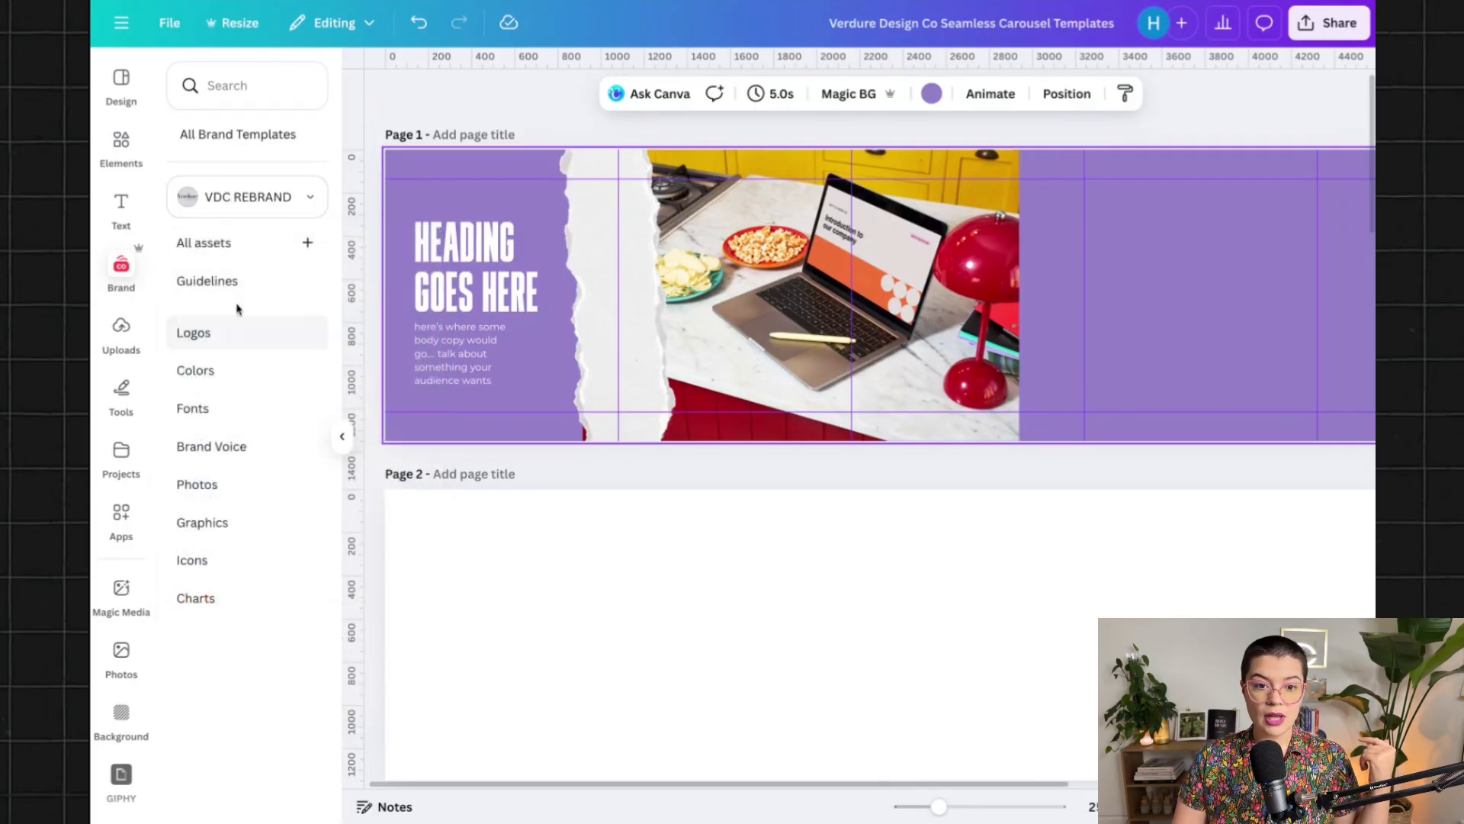
pyautogui.click(197, 370)
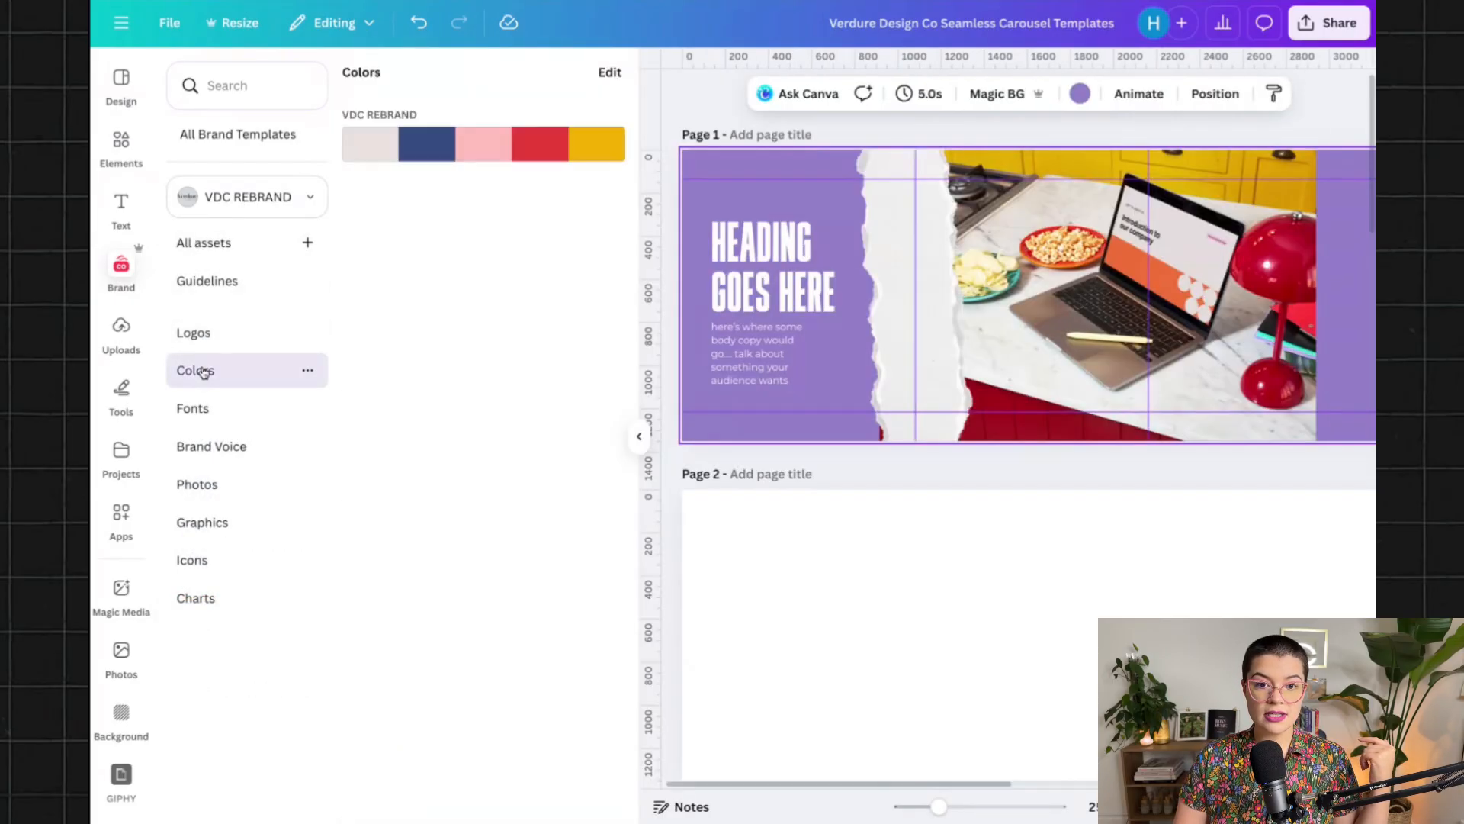
pyautogui.click(206, 334)
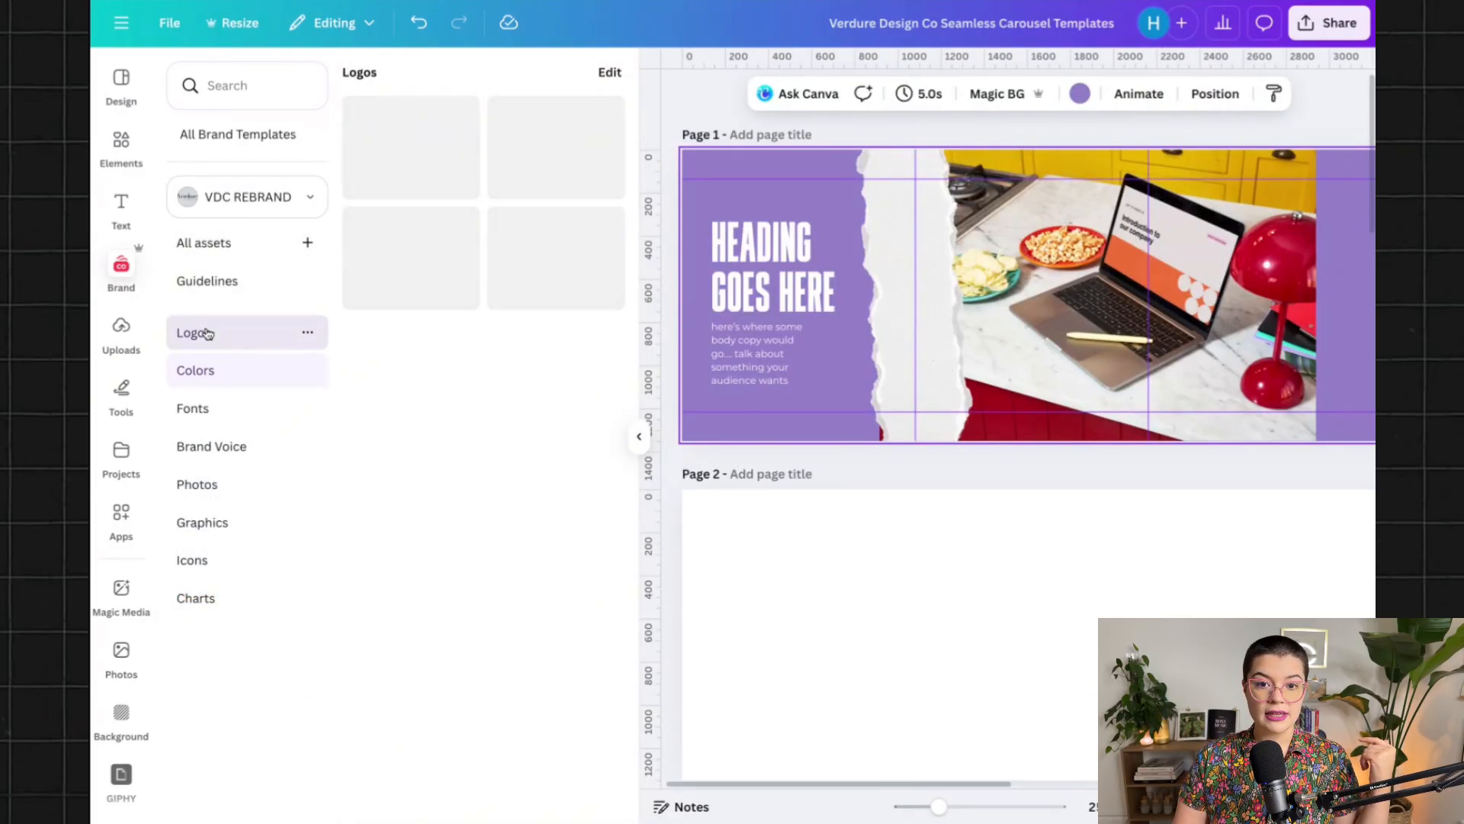
pyautogui.click(194, 412)
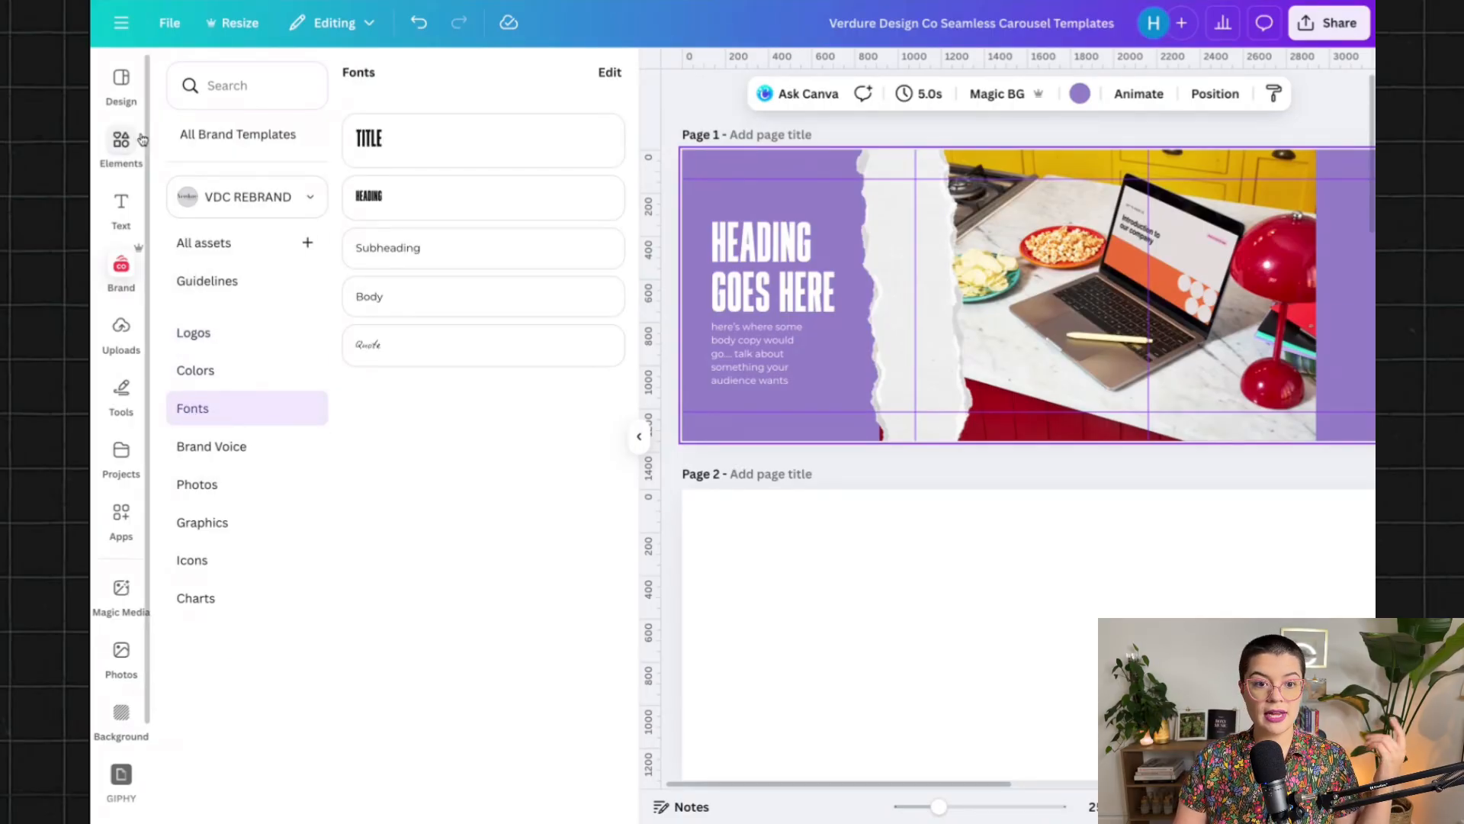
pyautogui.click(639, 436)
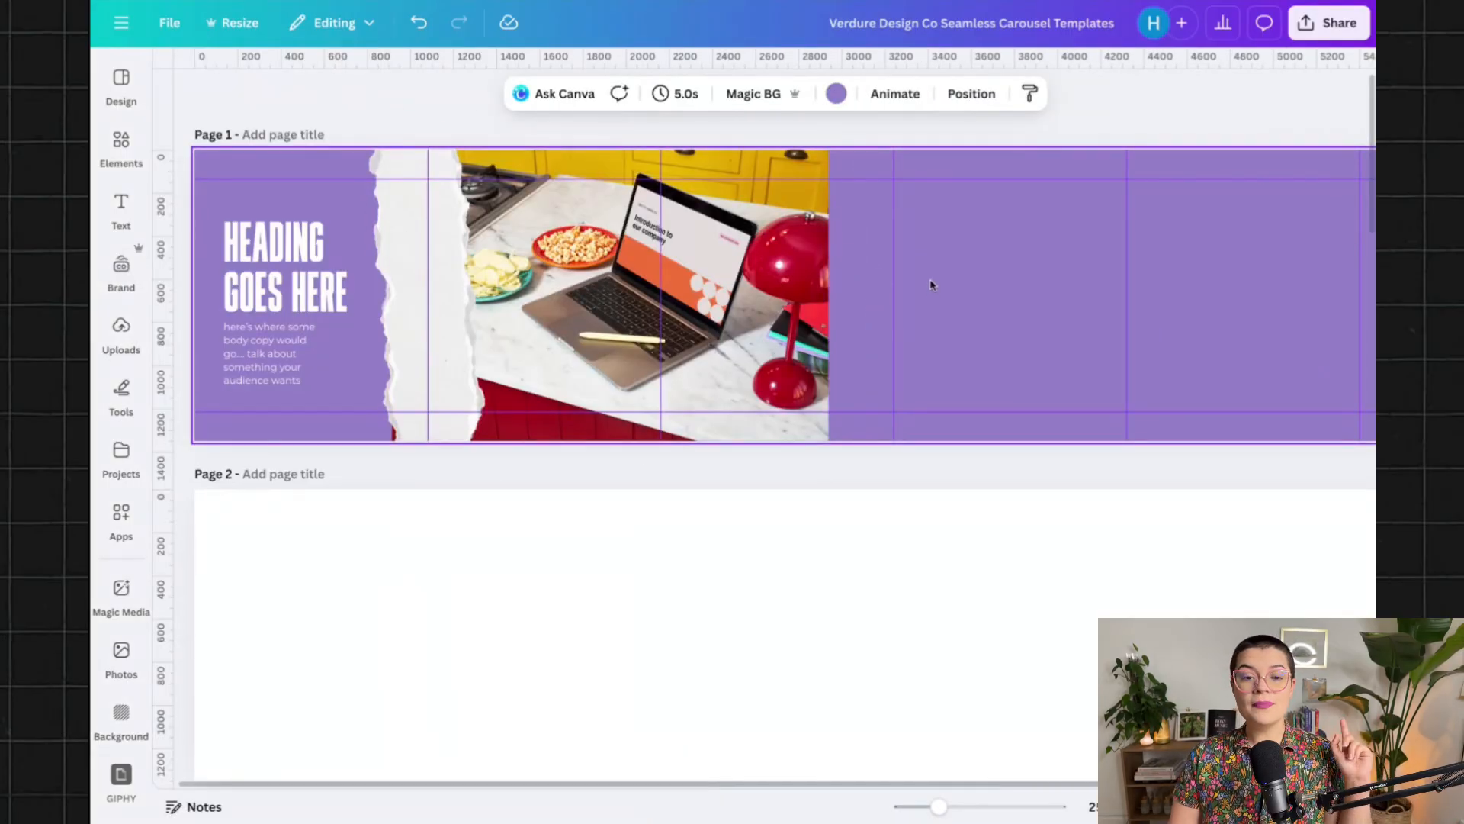
# Examine the unfinished carousel on page 1 and the panel transitions of the Length x Wise denim carousel on page 4
pyautogui.hscroll(3, 931, 282)
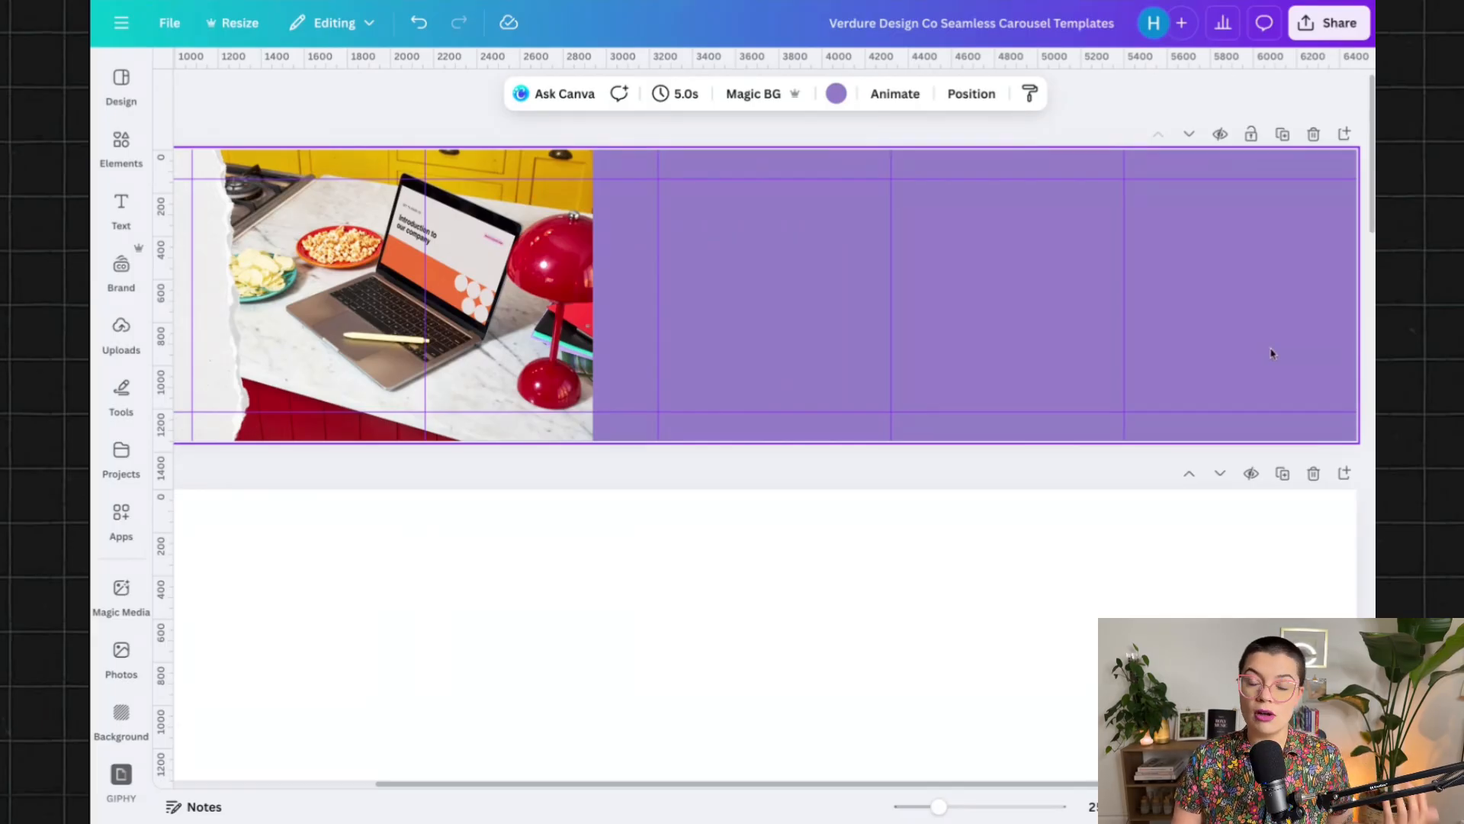
pyautogui.scroll(1, 1273, 353)
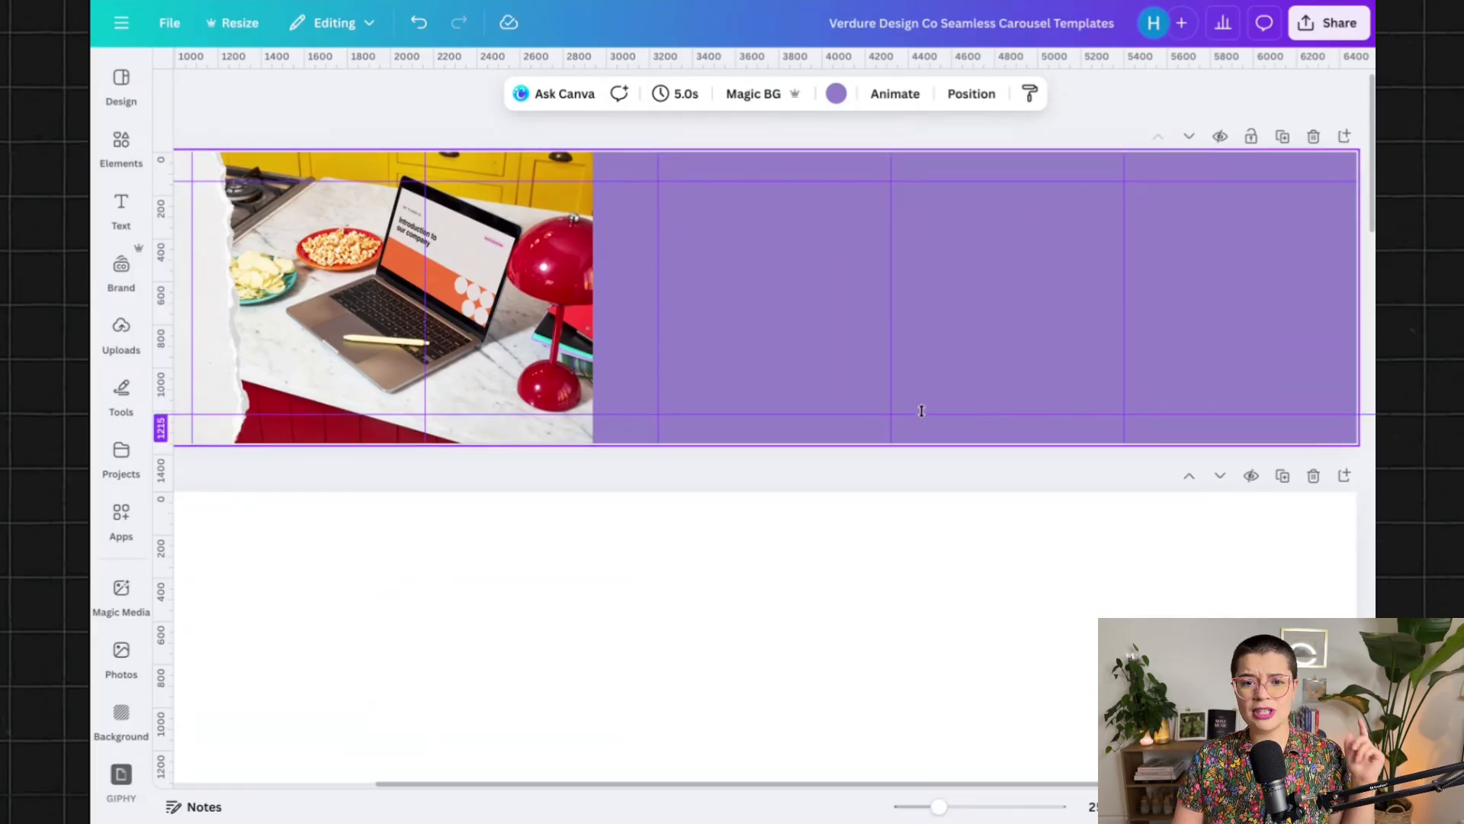
pyautogui.hscroll(-3, 923, 410)
pyautogui.hscroll(-1, 922, 410)
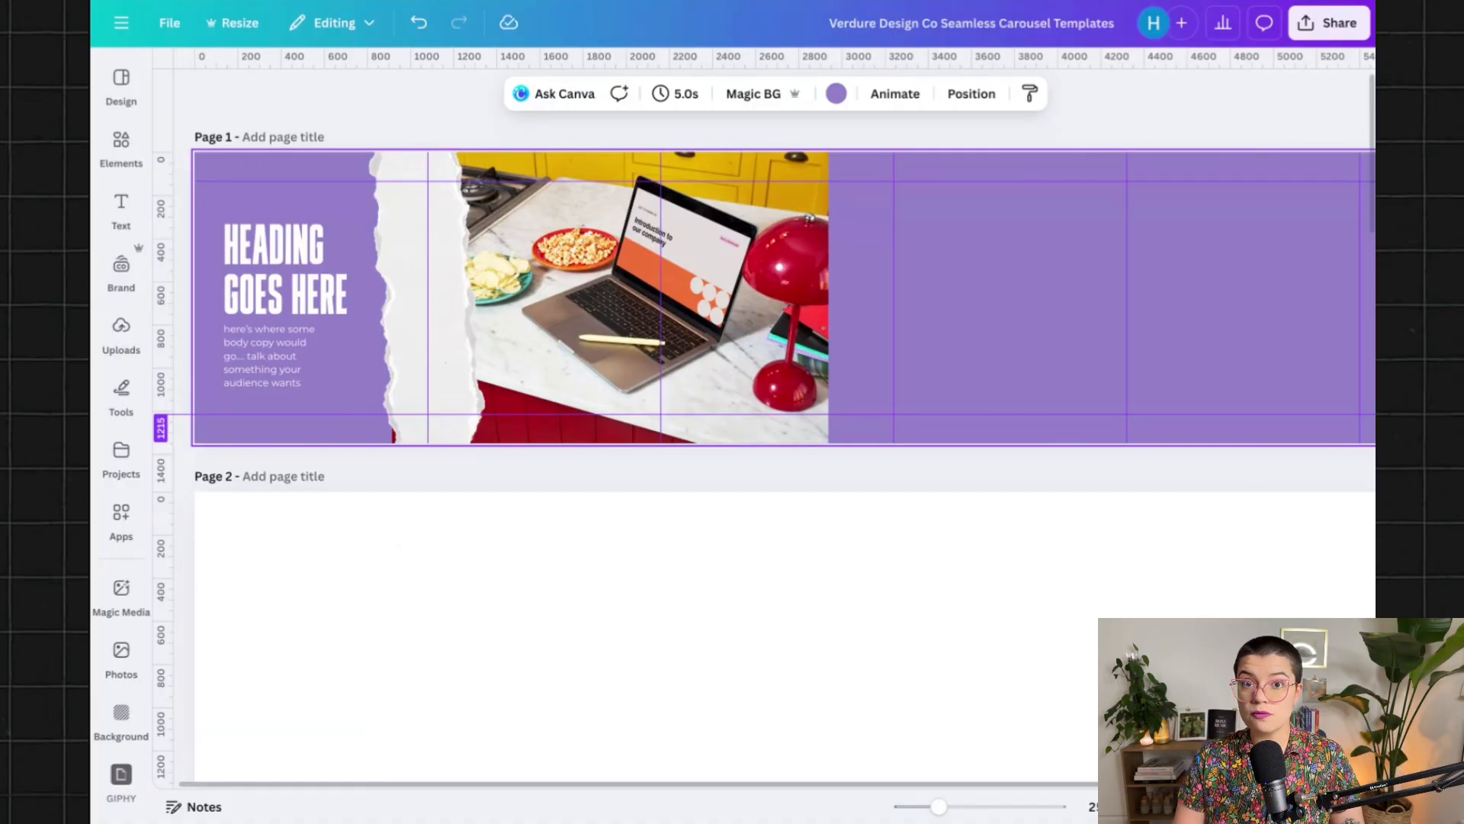
pyautogui.scroll(-10, 771, 353)
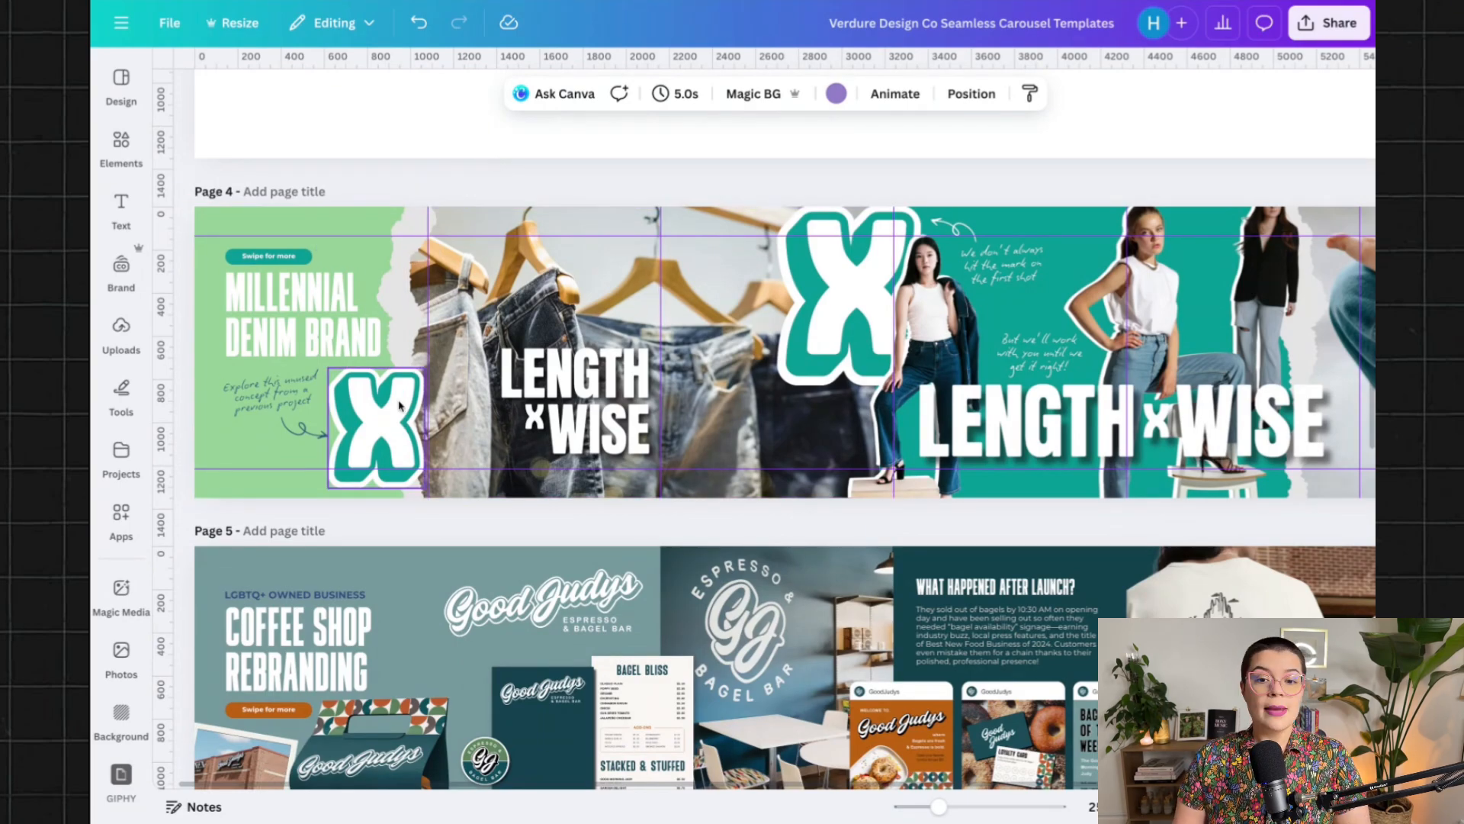
pyautogui.hscroll(3, 837, 286)
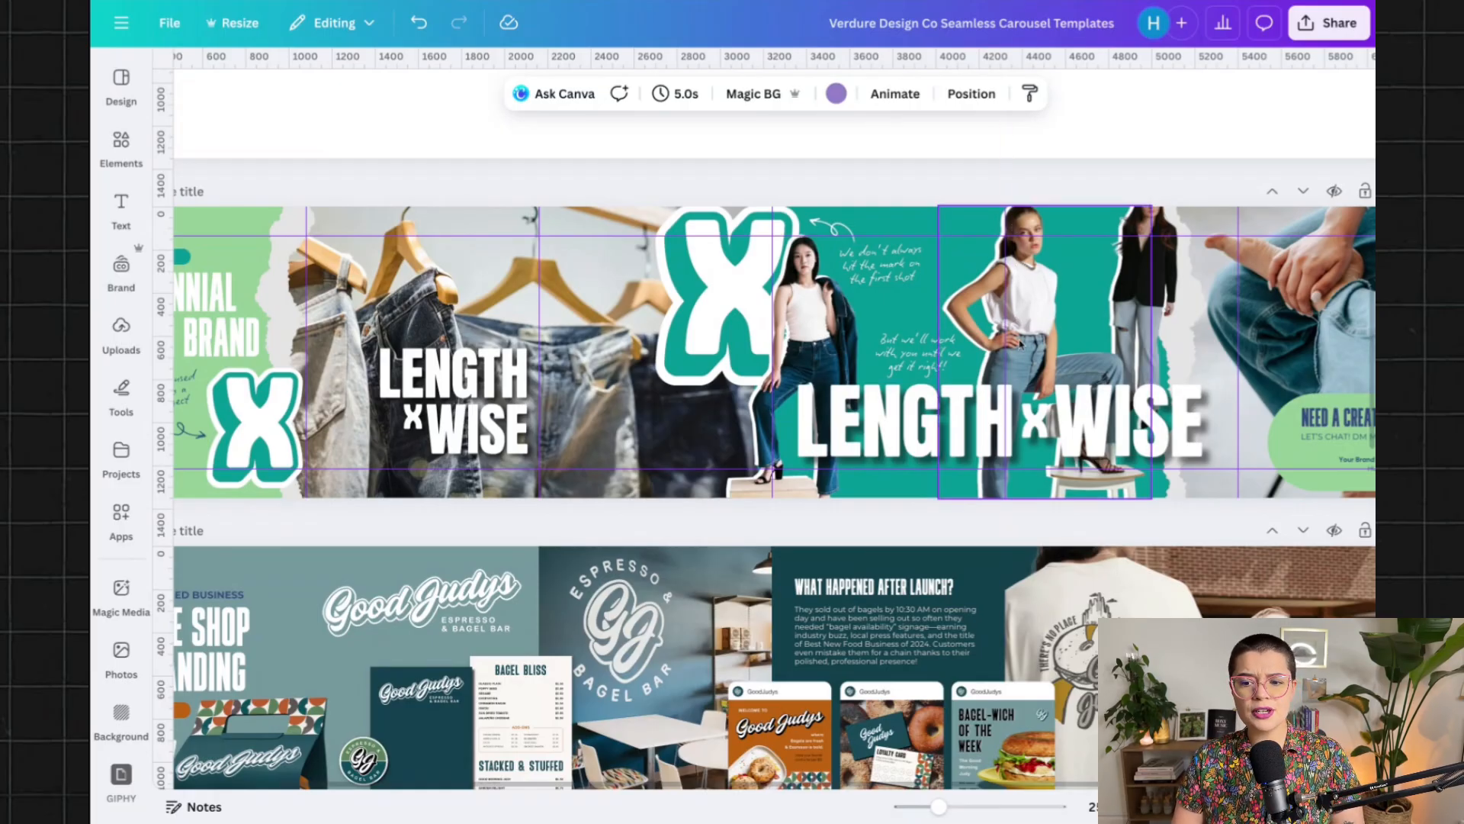
pyautogui.hscroll(3, 1019, 343)
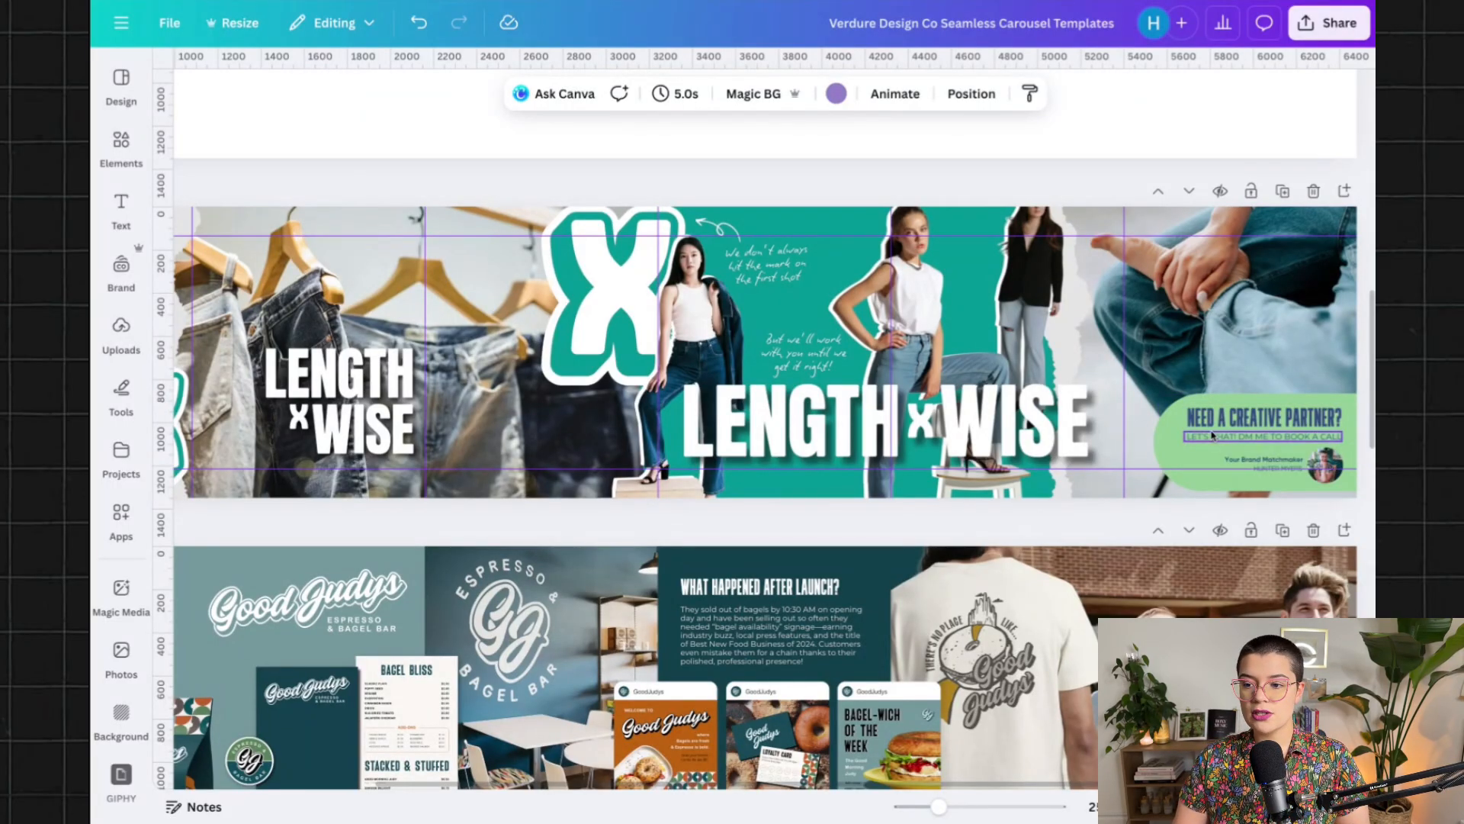
# Examine which cutouts, photos and wavy-edged shapes span the panel boundaries in the example carousels on pages 4 to 6
pyautogui.click(1080, 312)
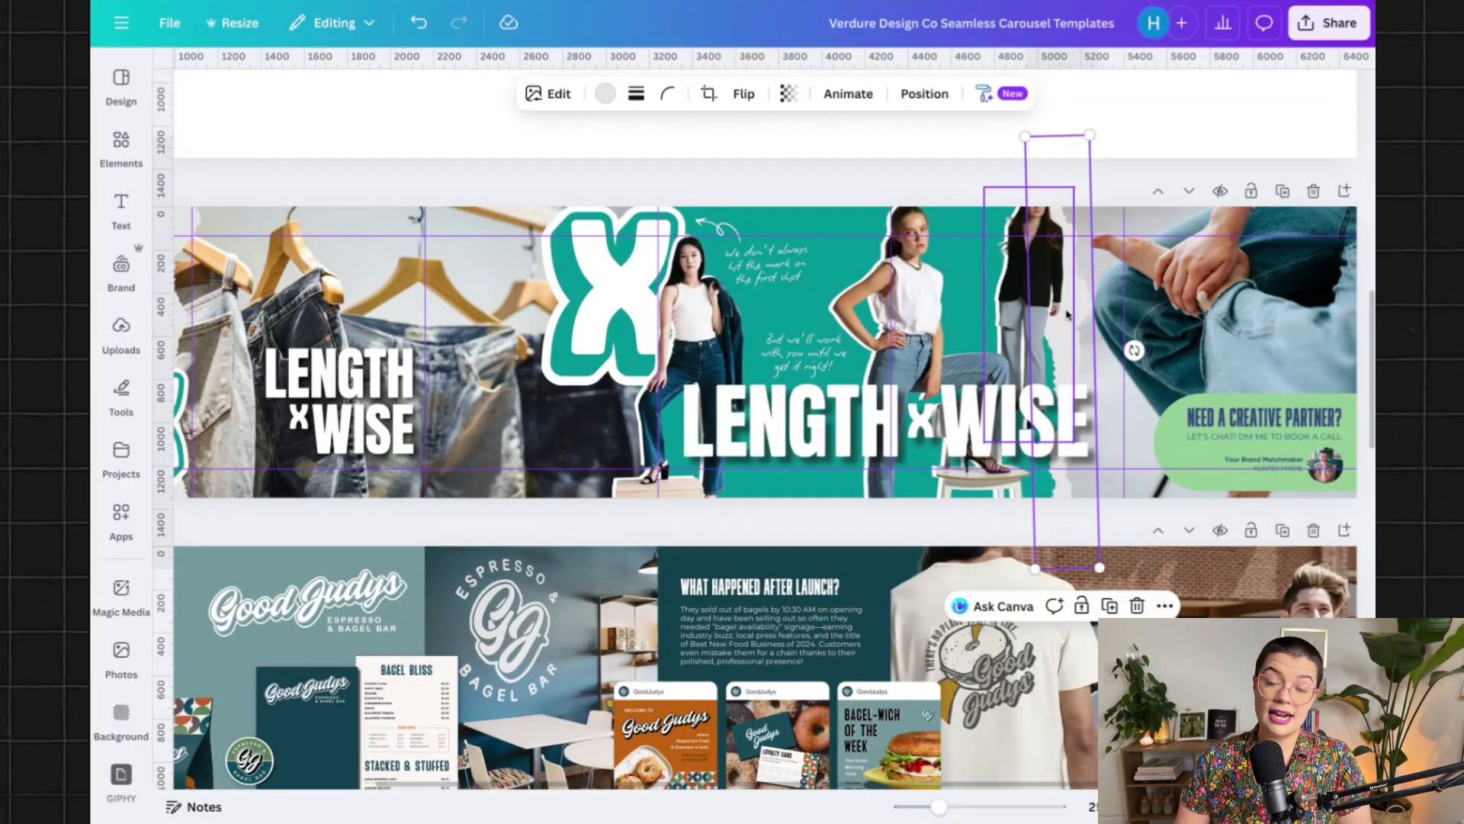
pyautogui.scroll(-4, 1057, 371)
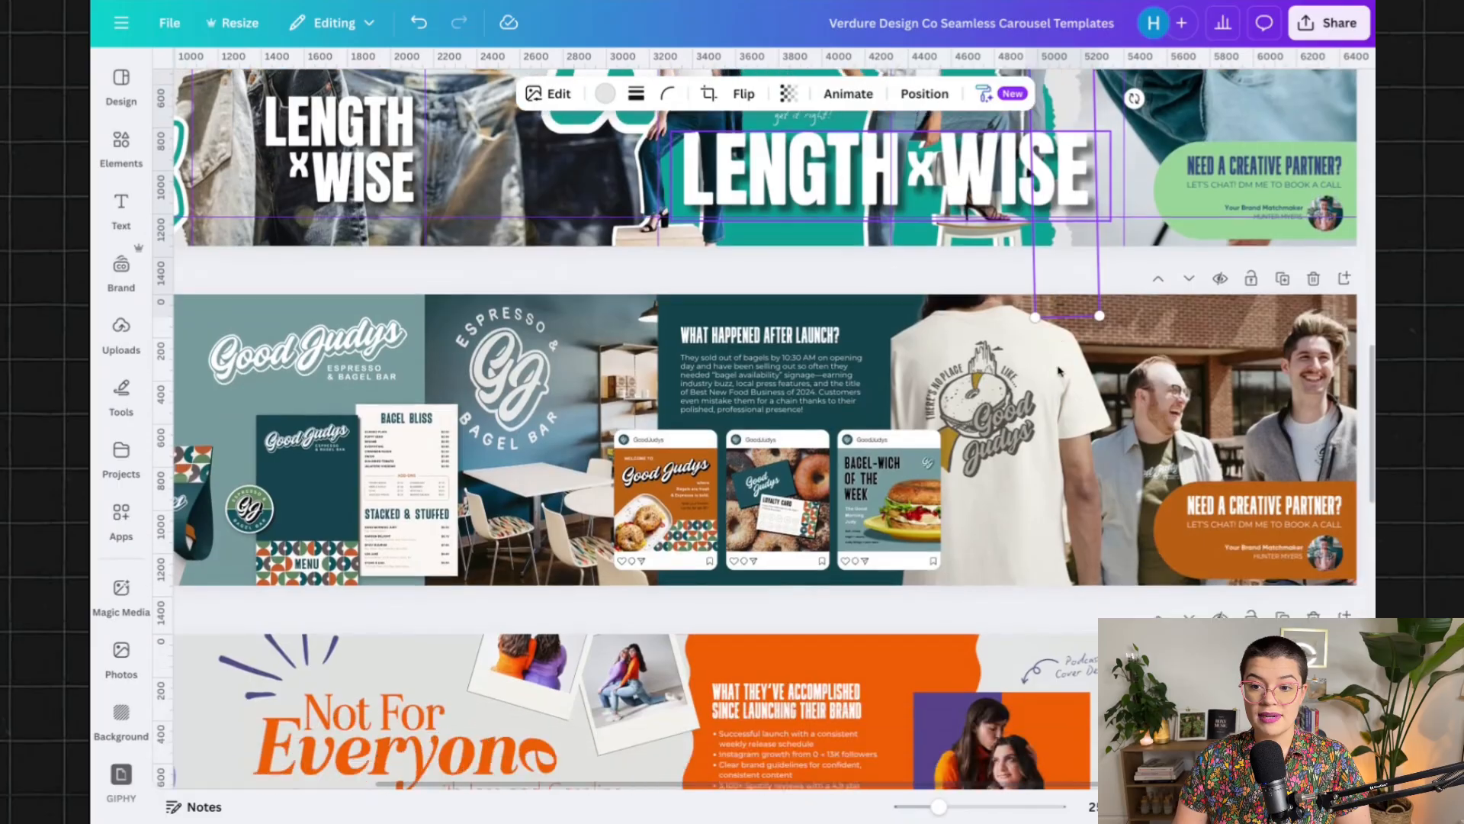
pyautogui.click(991, 401)
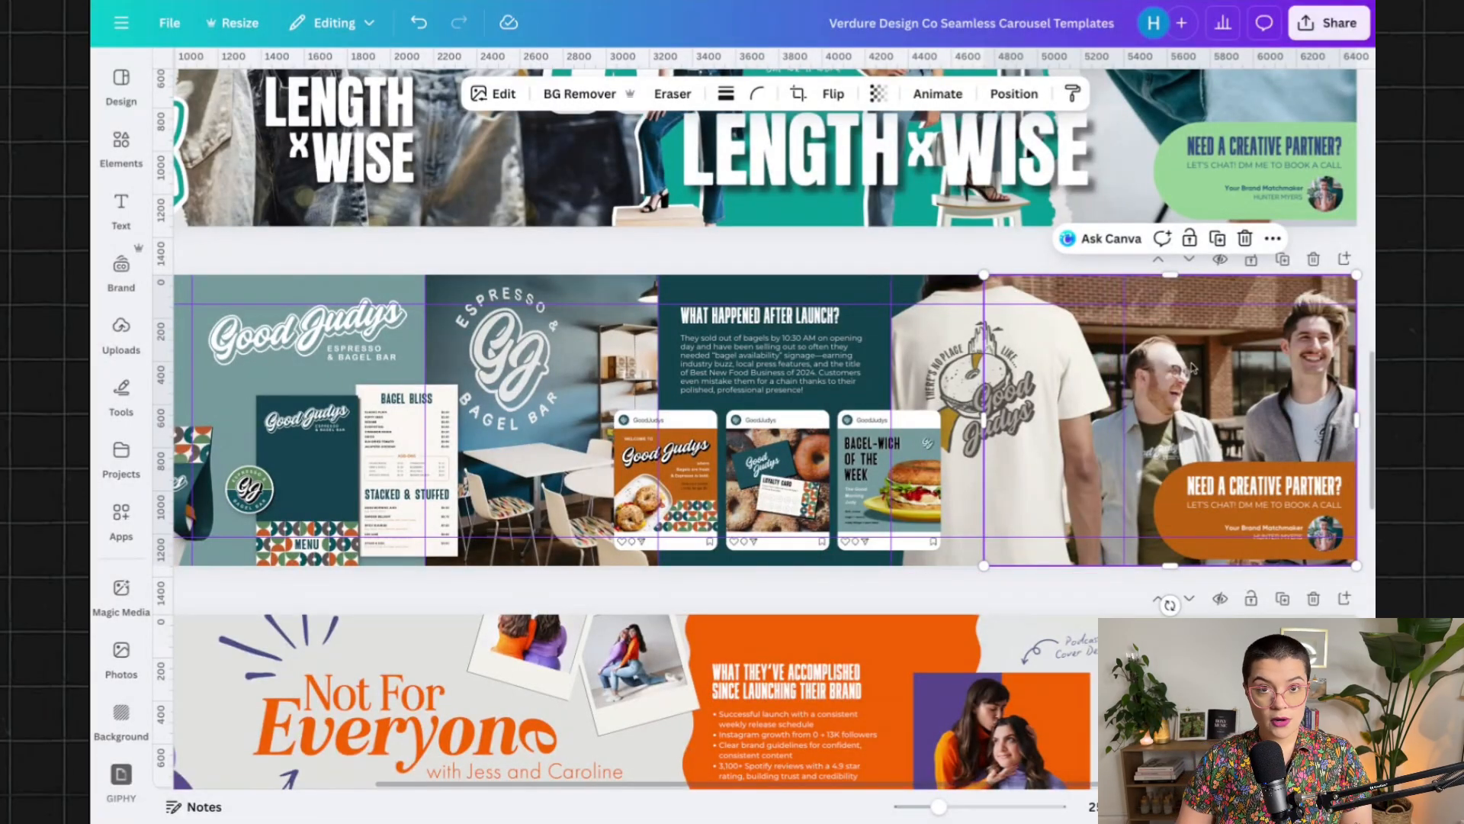
pyautogui.scroll(-1, 1196, 368)
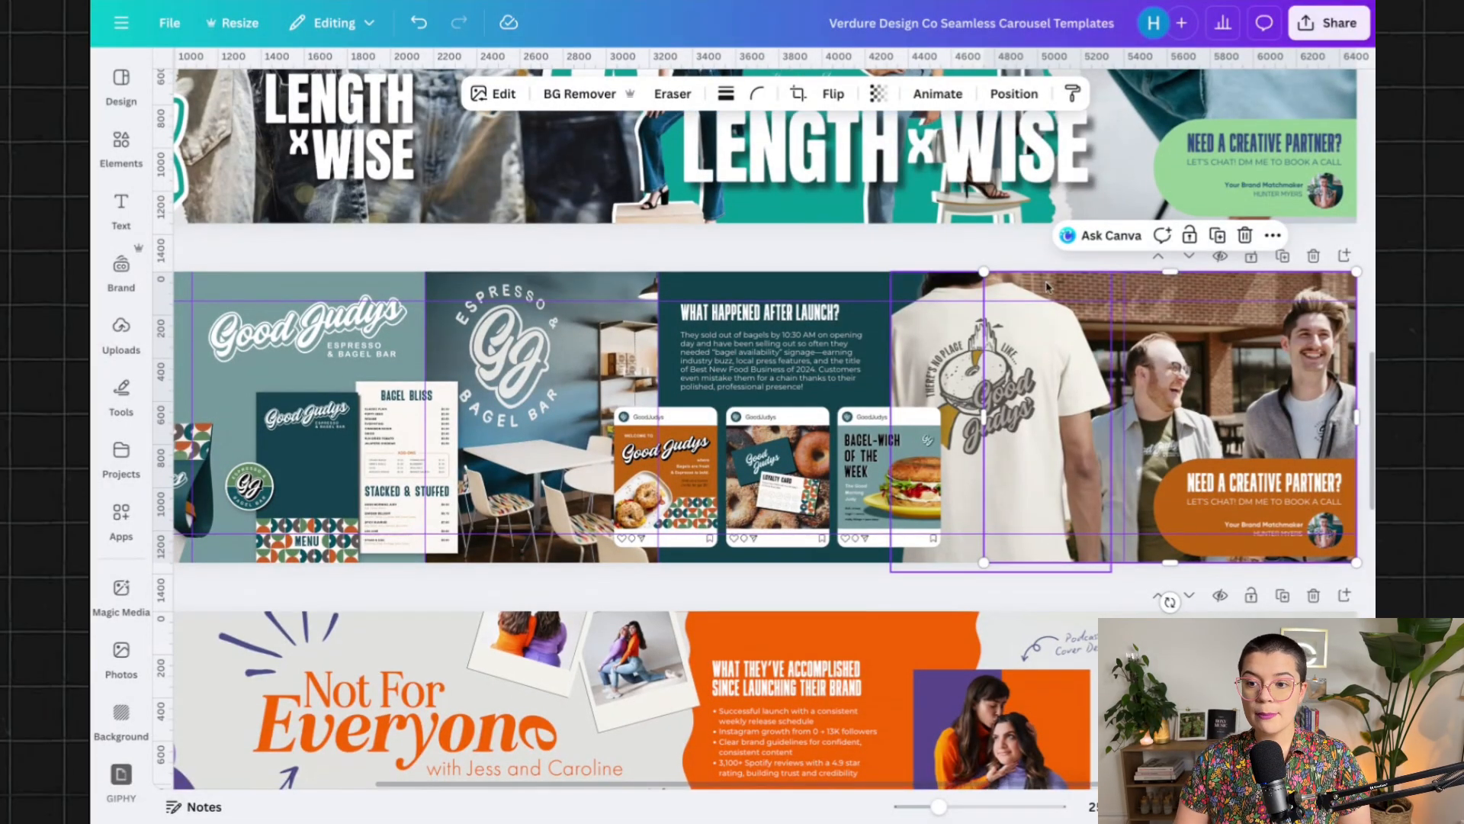
pyautogui.click(1042, 349)
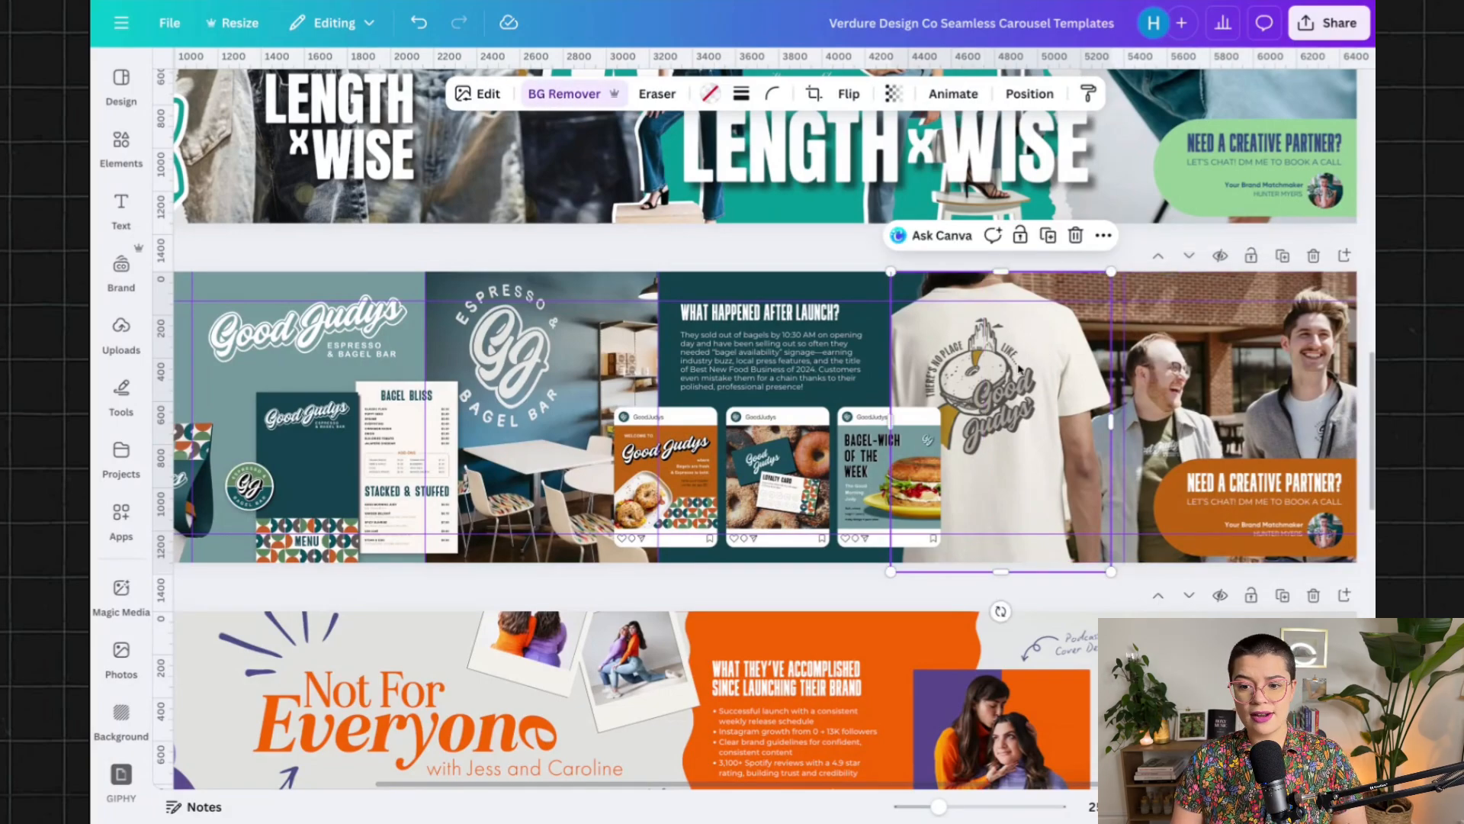
pyautogui.scroll(-5, 1020, 368)
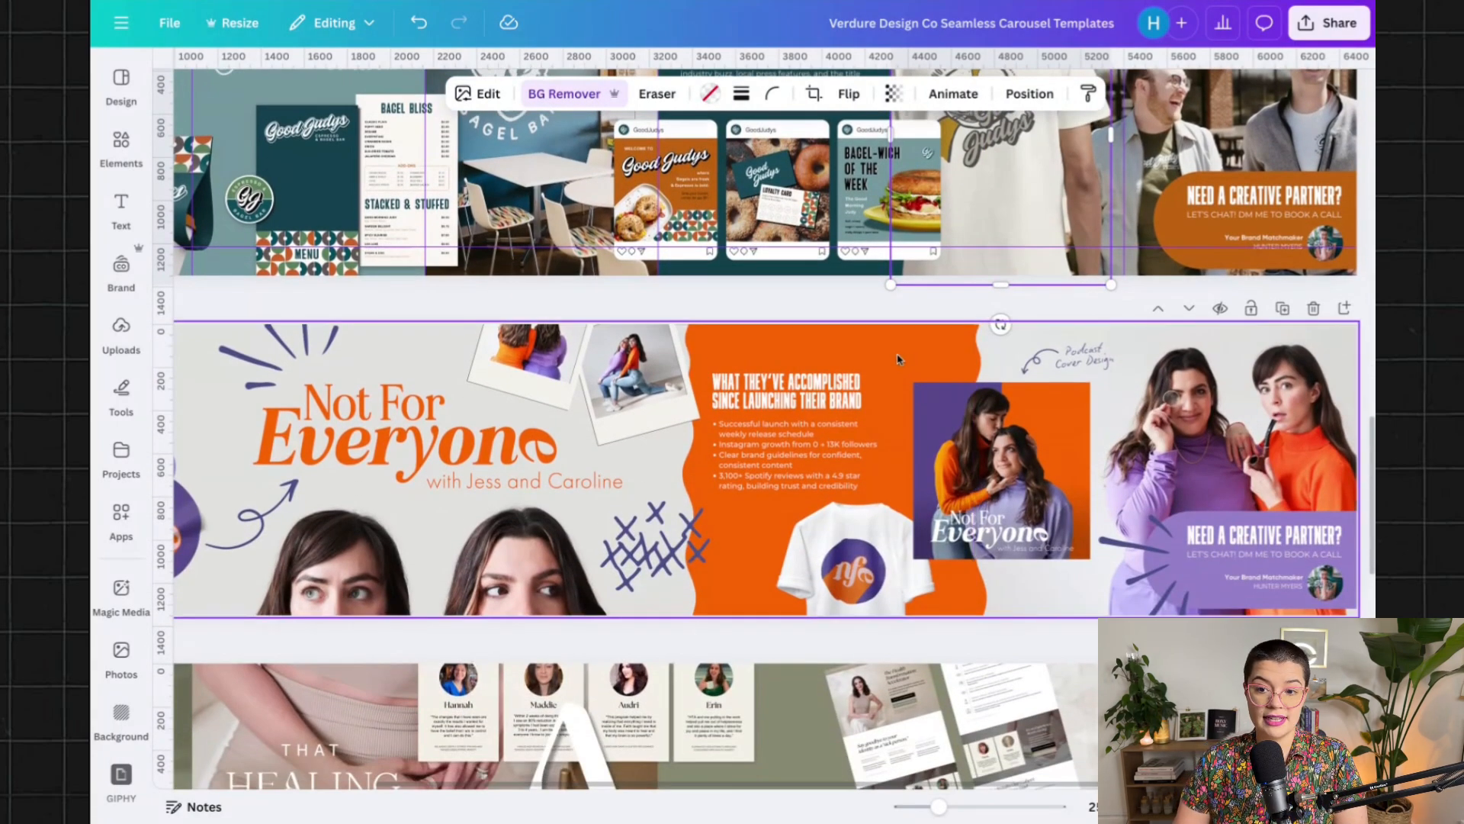
pyautogui.click(897, 359)
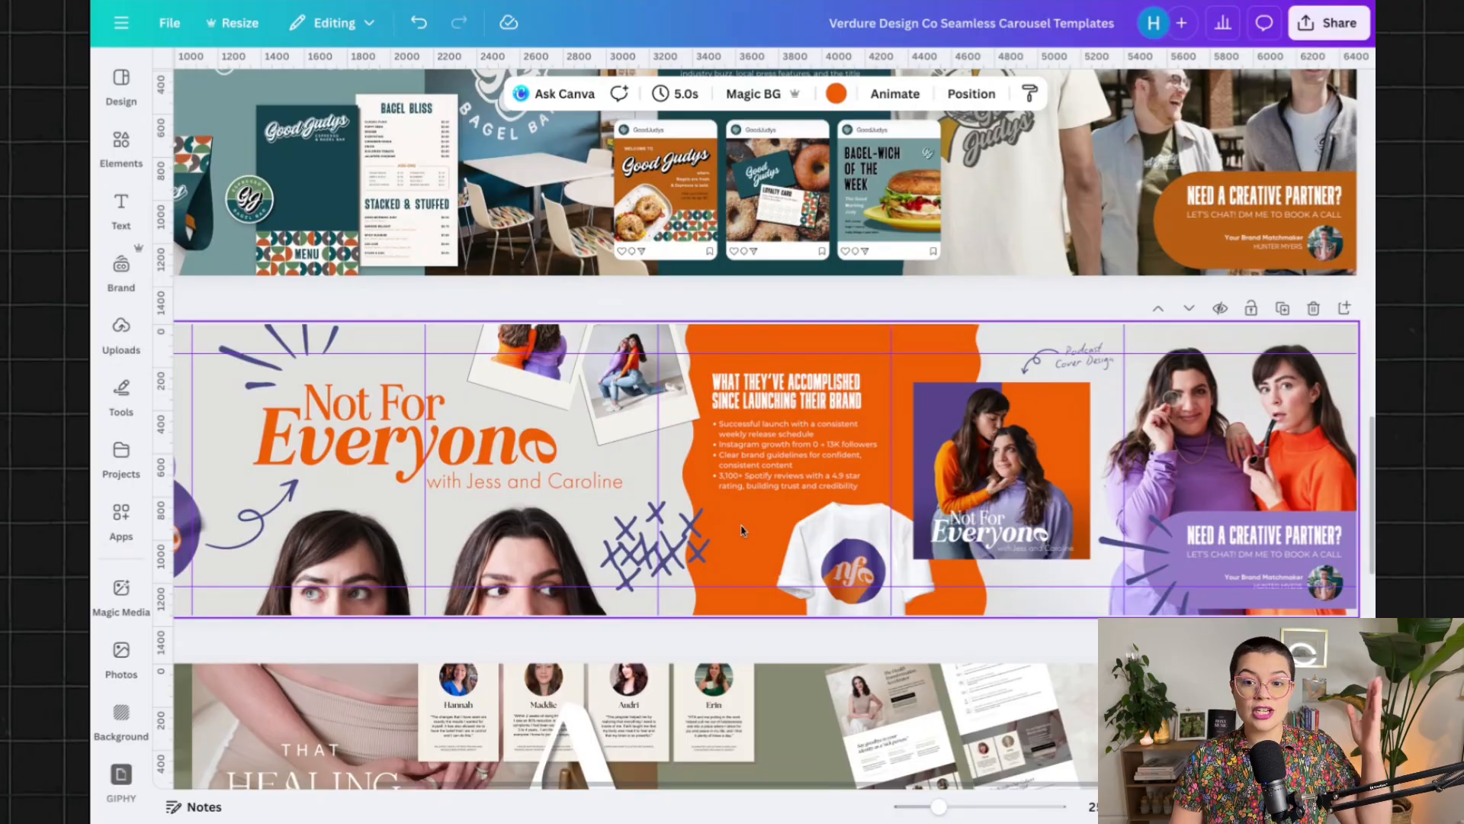
pyautogui.click(691, 479)
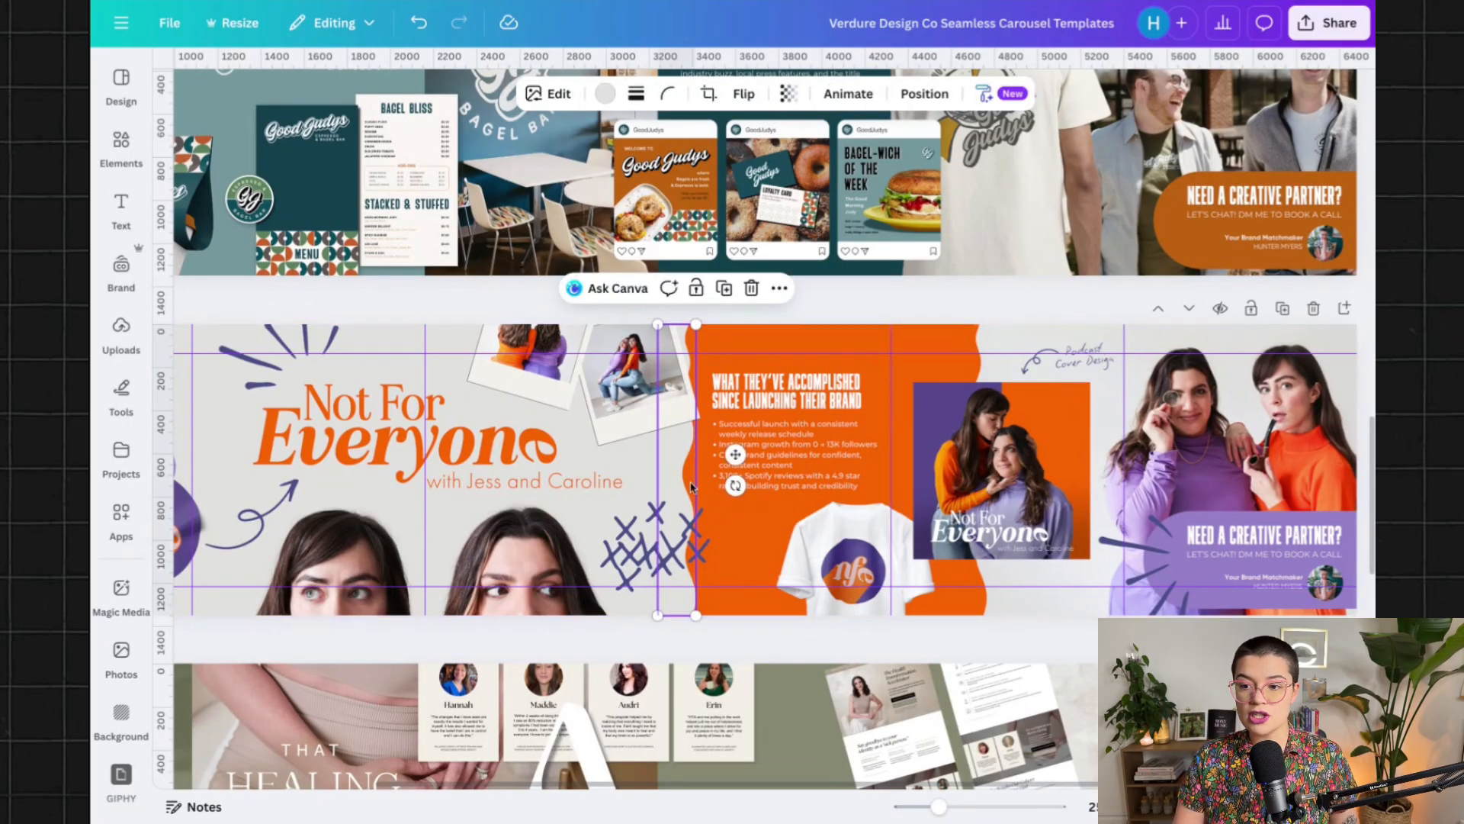
pyautogui.scroll(-2, 712, 485)
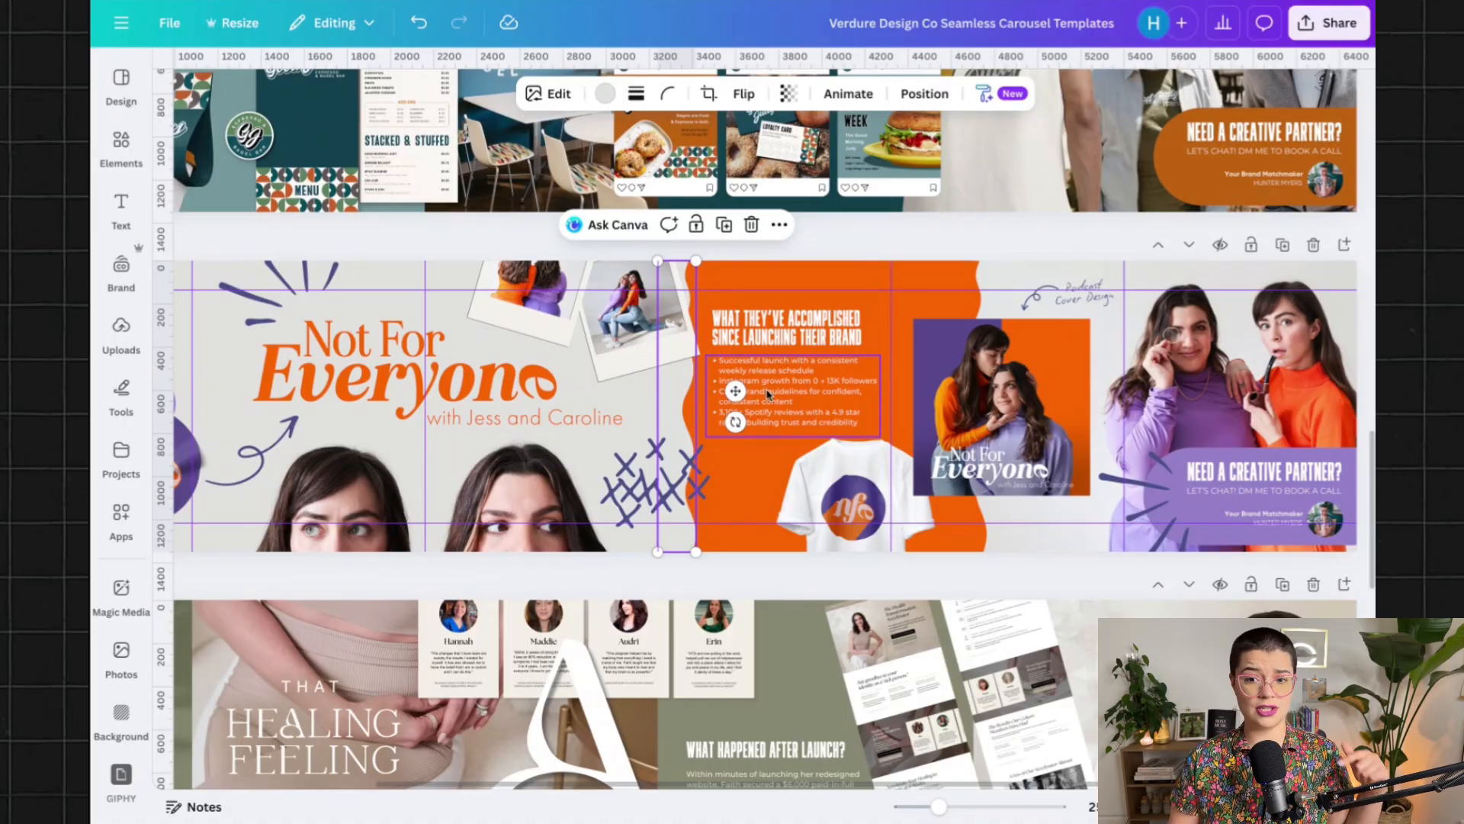
pyautogui.hscroll(-3, 775, 468)
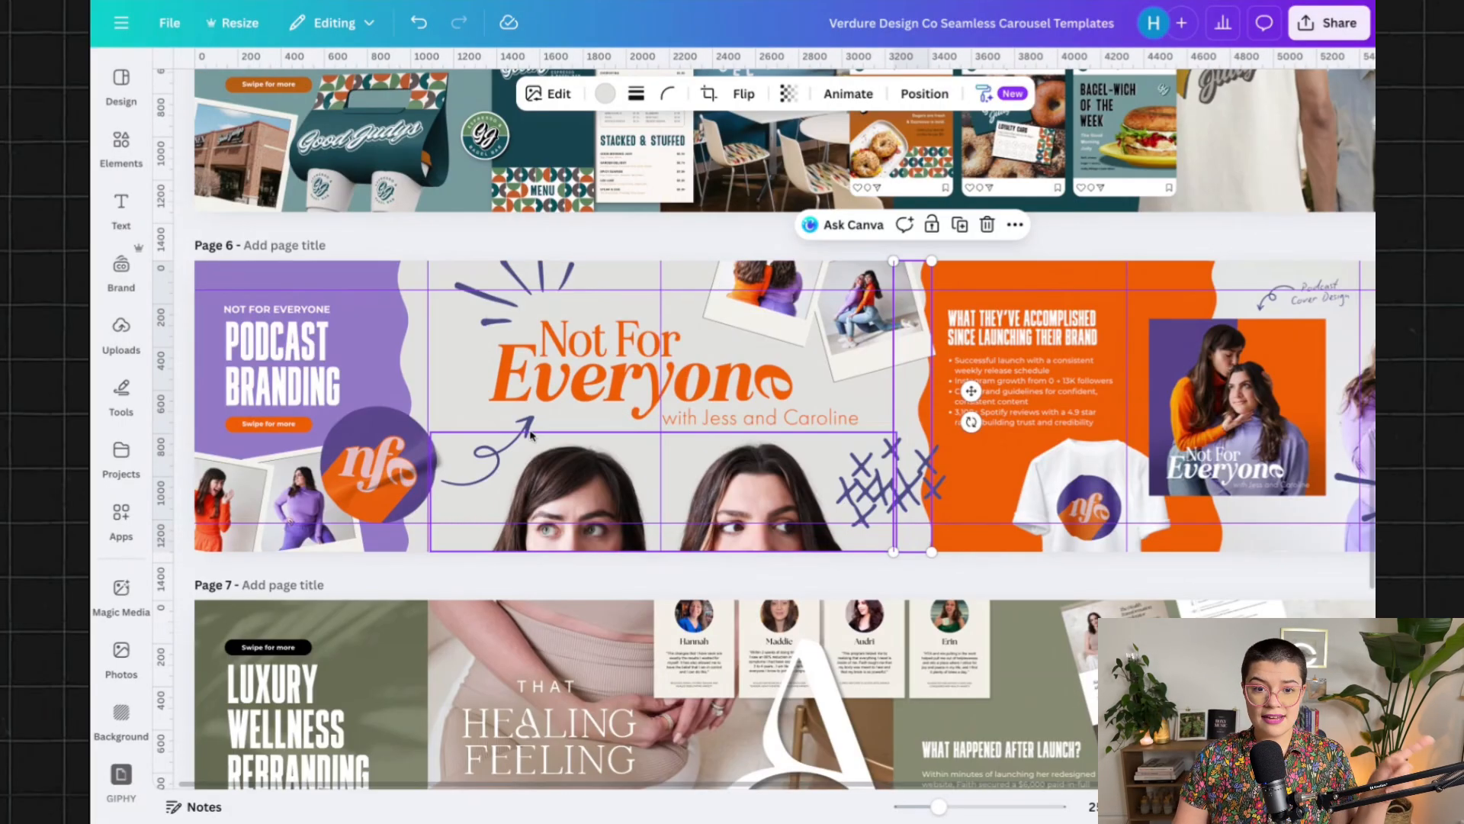
pyautogui.scroll(5, 374, 422)
pyautogui.scroll(3, 373, 422)
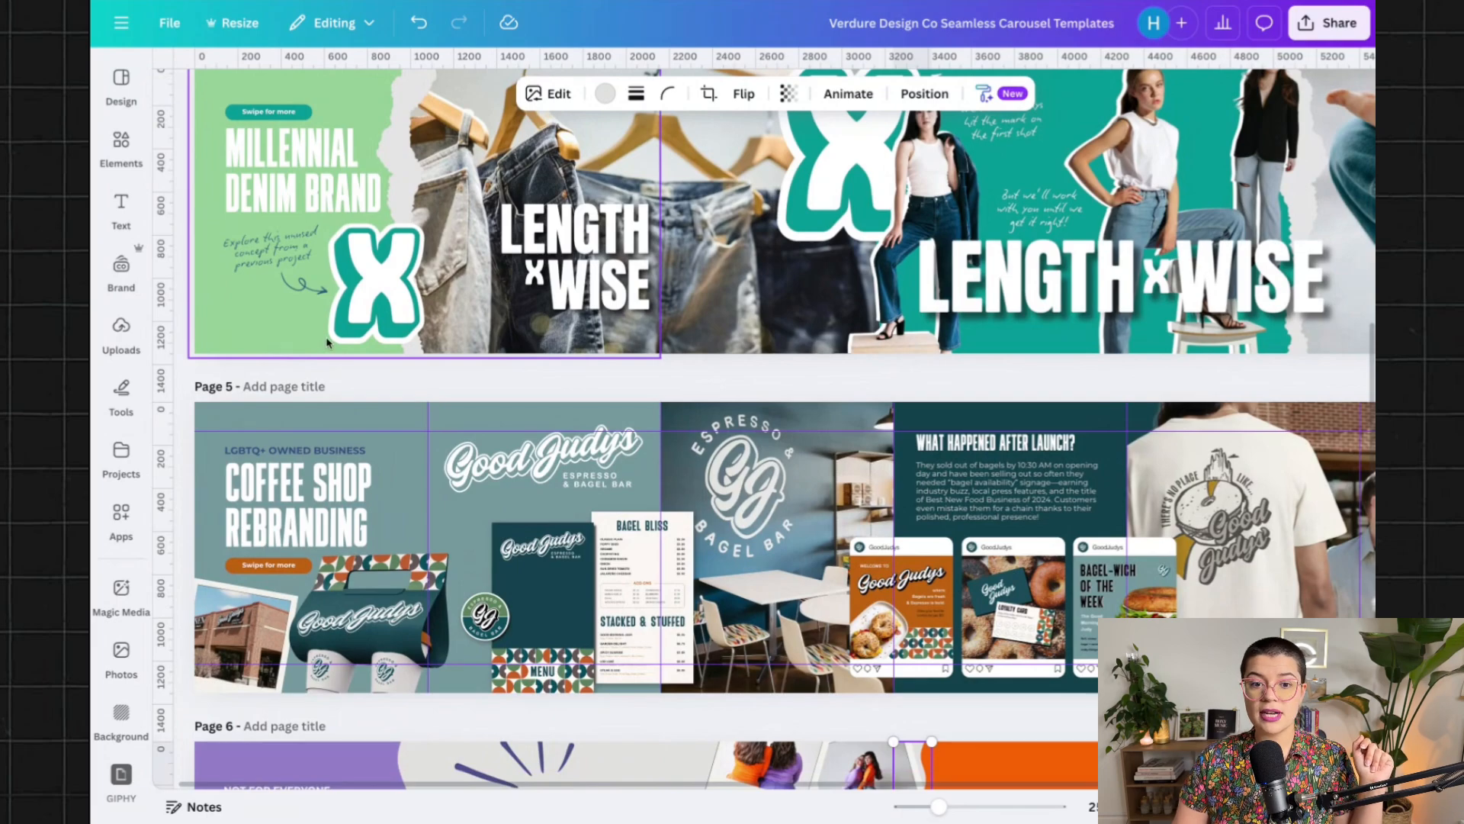
# Add the black torn paper graphic to blank page 3 and tilt it clockwise so its torn edge runs nearly level along the bottom
pyautogui.scroll(6, 274, 343)
pyautogui.click(274, 344)
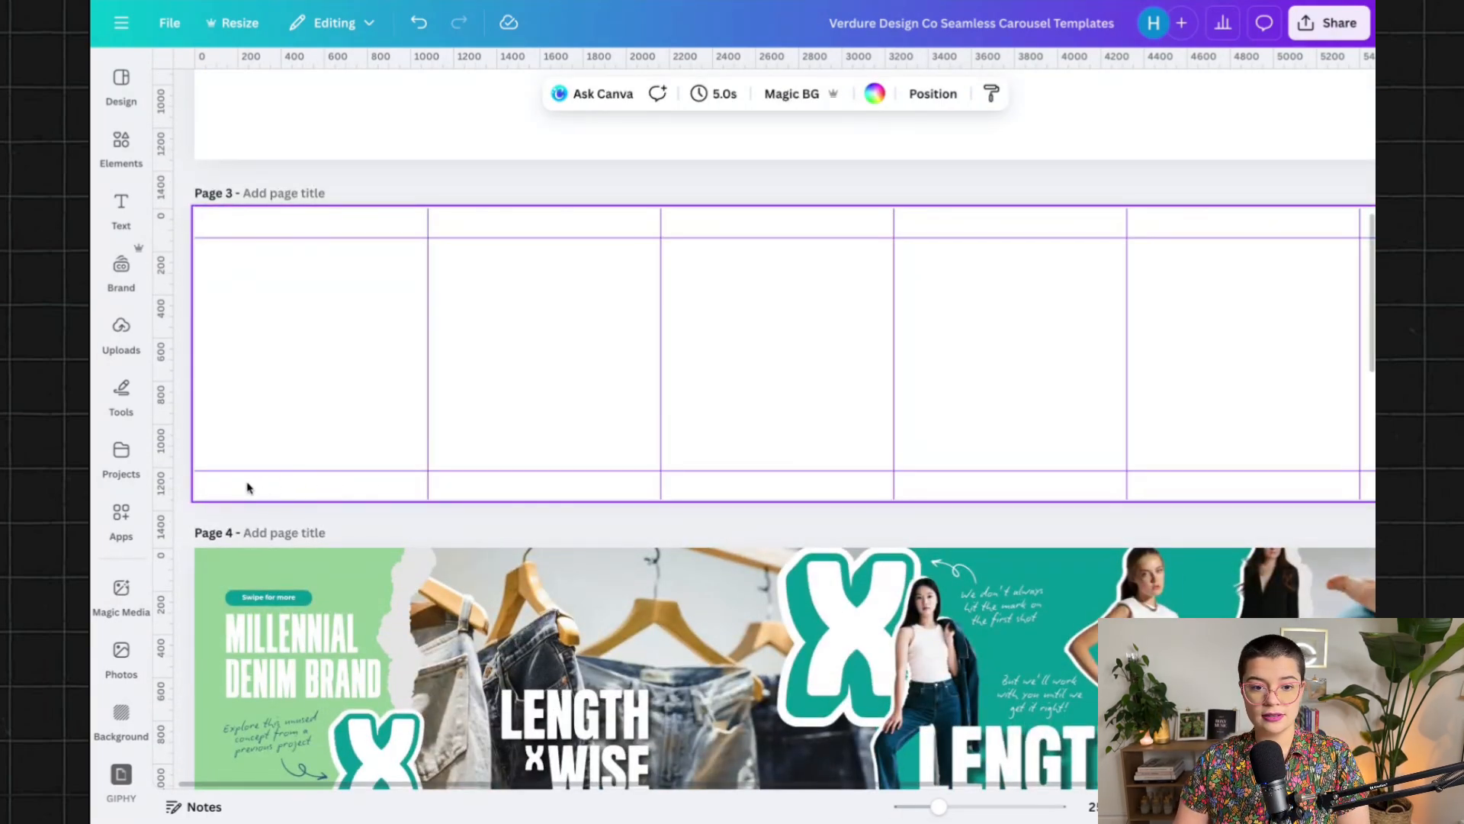
pyautogui.click(130, 156)
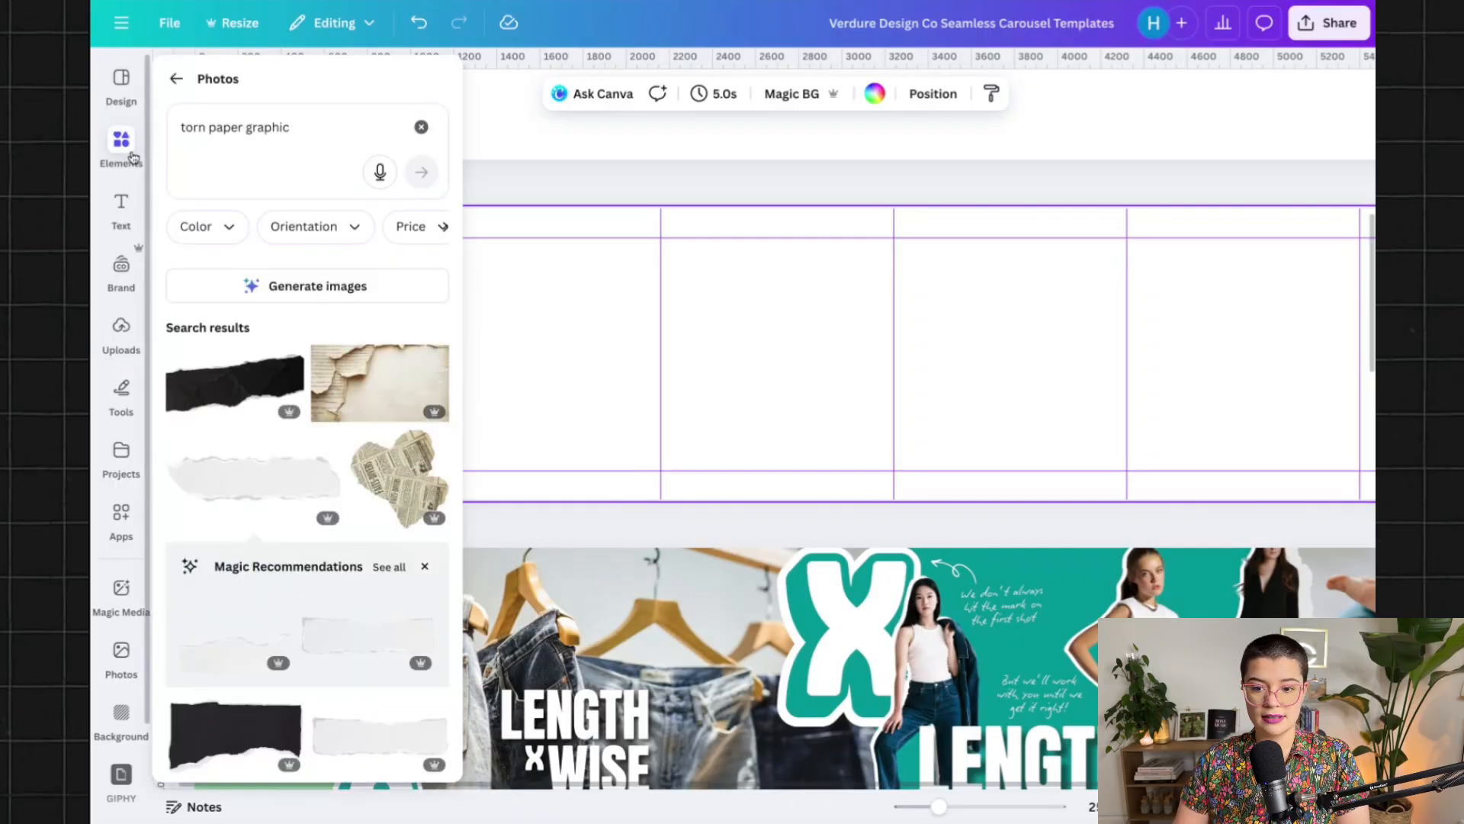
pyautogui.click(229, 381)
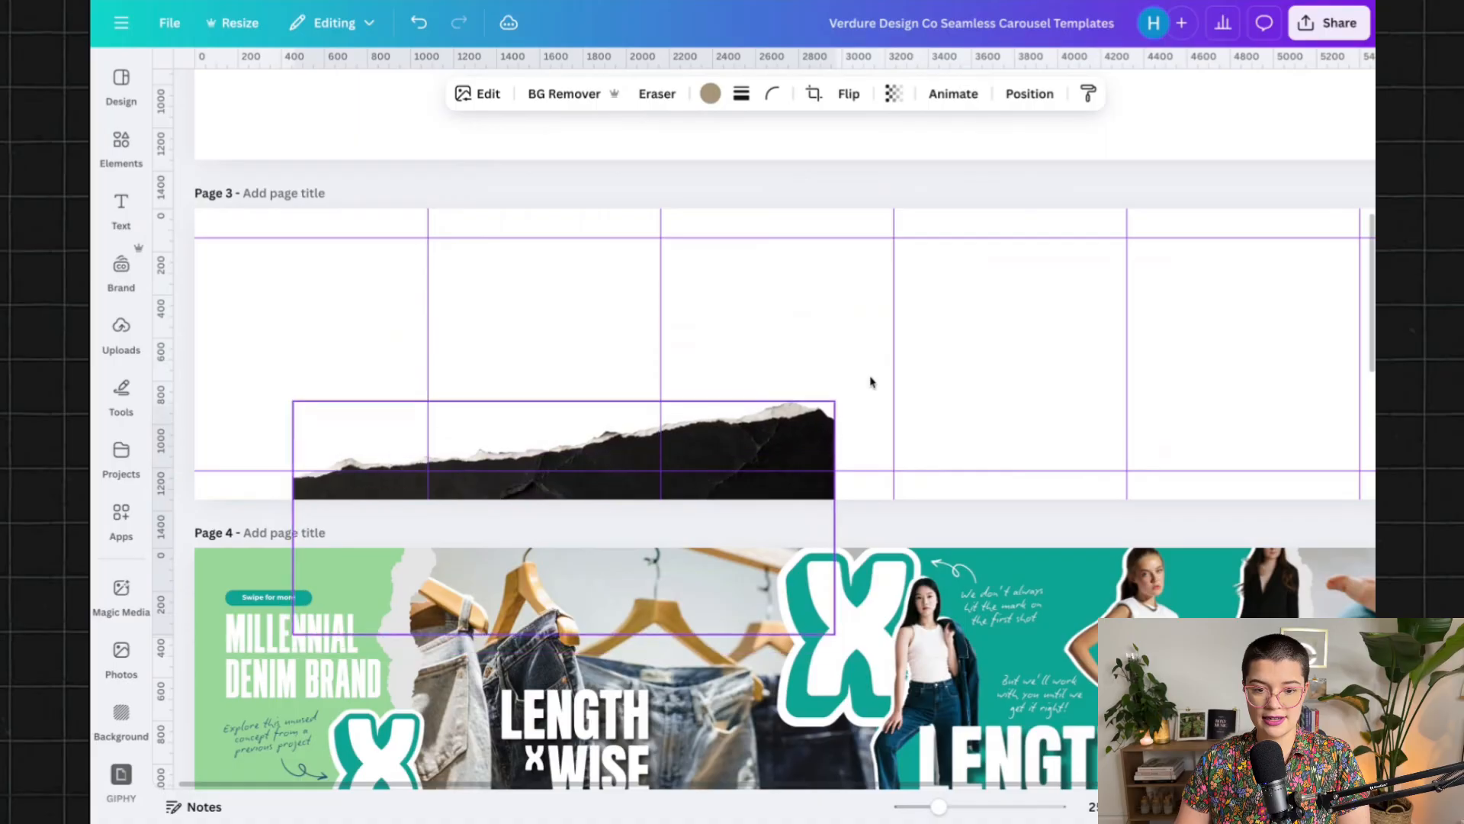
pyautogui.moveTo(564, 671); pyautogui.dragTo(547, 671)
pyautogui.moveTo(567, 486); pyautogui.dragTo(446, 507)
# Raise the black torn paper graphic to about mid-height on page 3 and delete it from the page
pyautogui.hotkey('shift', 'Right')
pyautogui.hotkey('shift', 'Right')
pyautogui.hotkey('shift', 'Right')
pyautogui.hotkey('shift', 'Right')
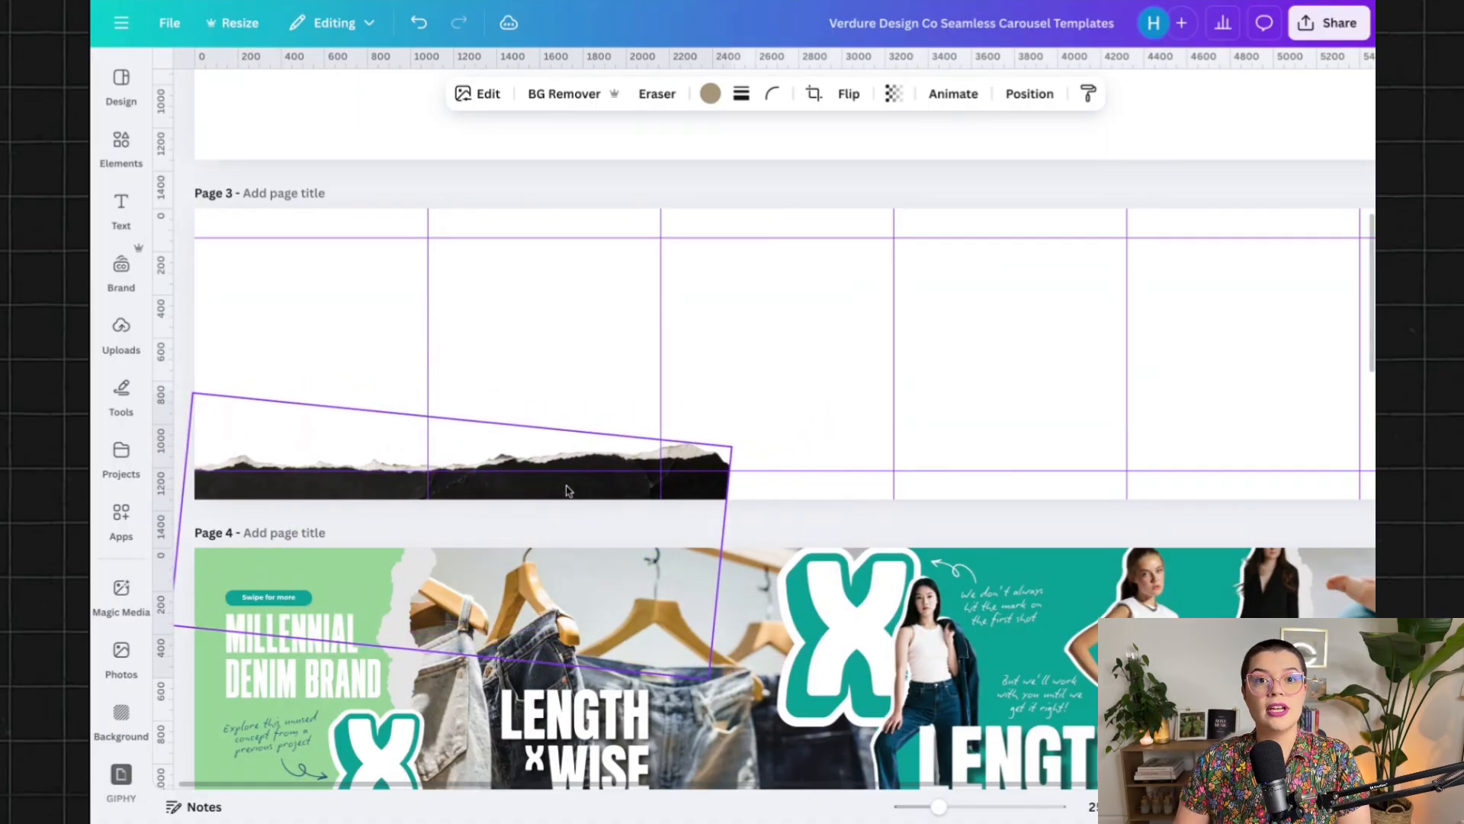
pyautogui.moveTo(452, 490); pyautogui.dragTo(472, 398)
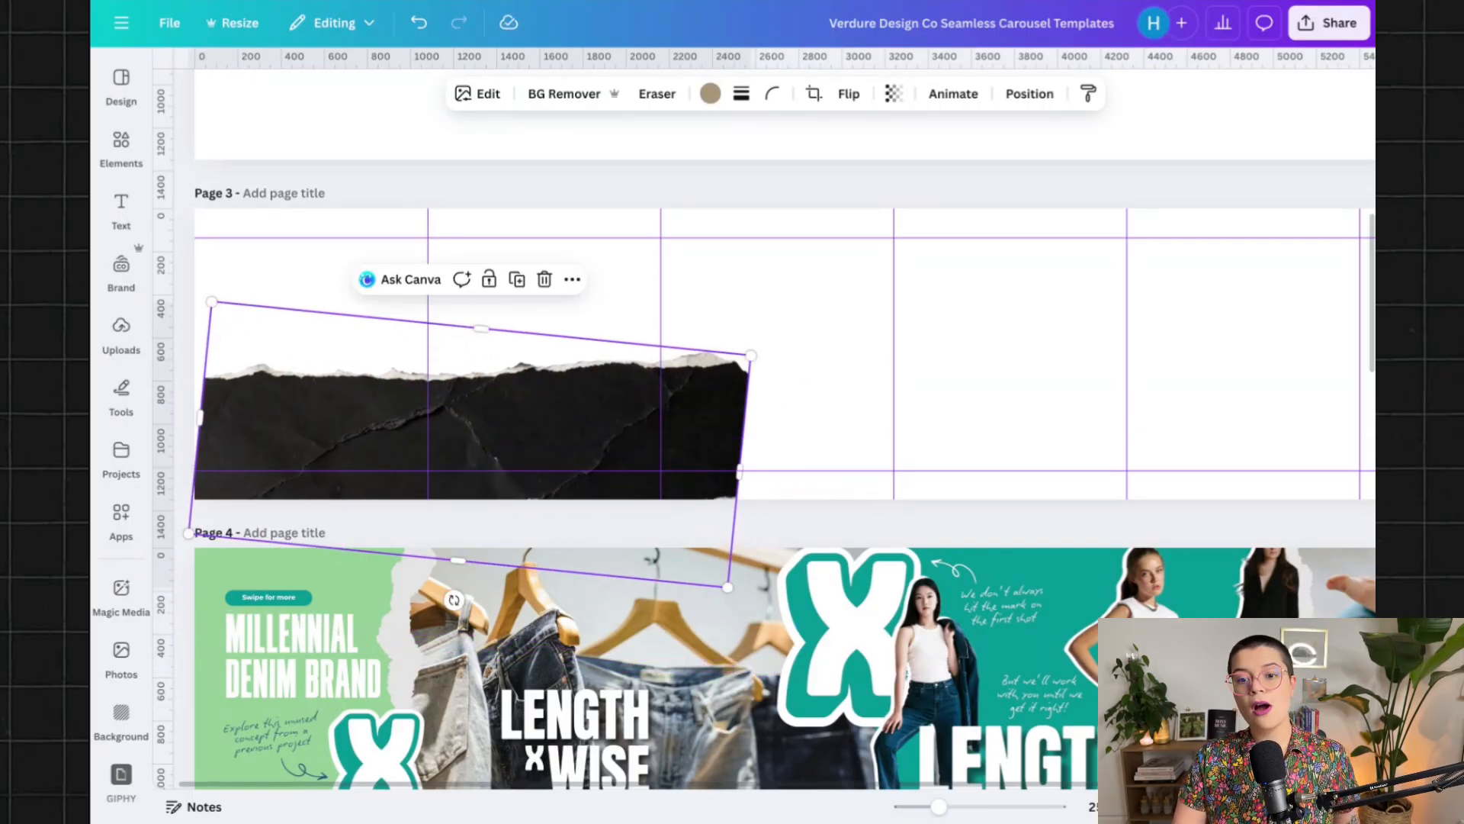
pyautogui.press('Delete')
# Bring the denim brand carousel on page 4 into view, search the Canva apps for "image splitter" and open Image Splitter
pyautogui.scroll(-1, 465, 439)
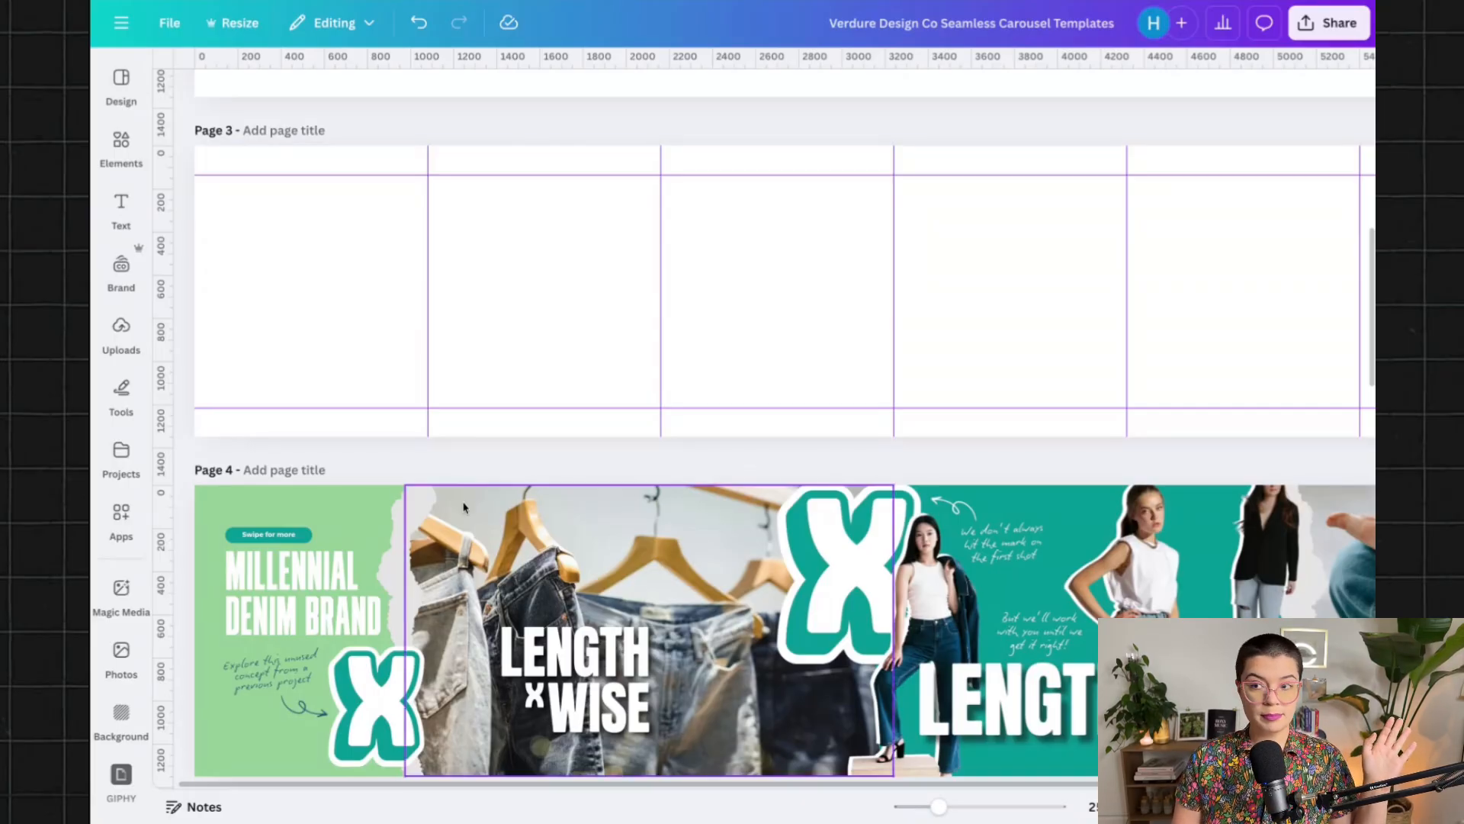
pyautogui.scroll(-3, 539, 553)
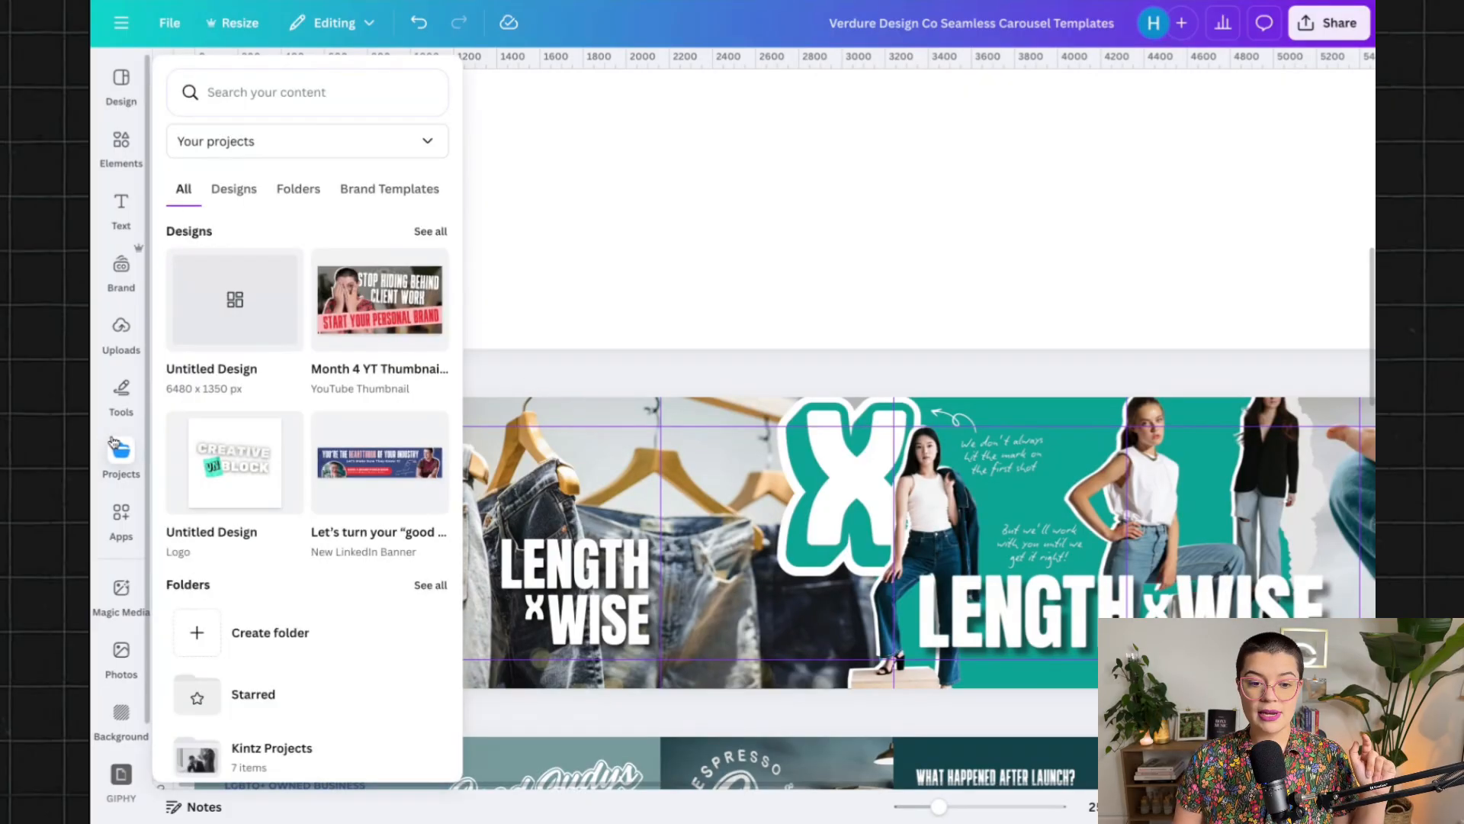
pyautogui.scroll(-2, 114, 443)
pyautogui.click(123, 488)
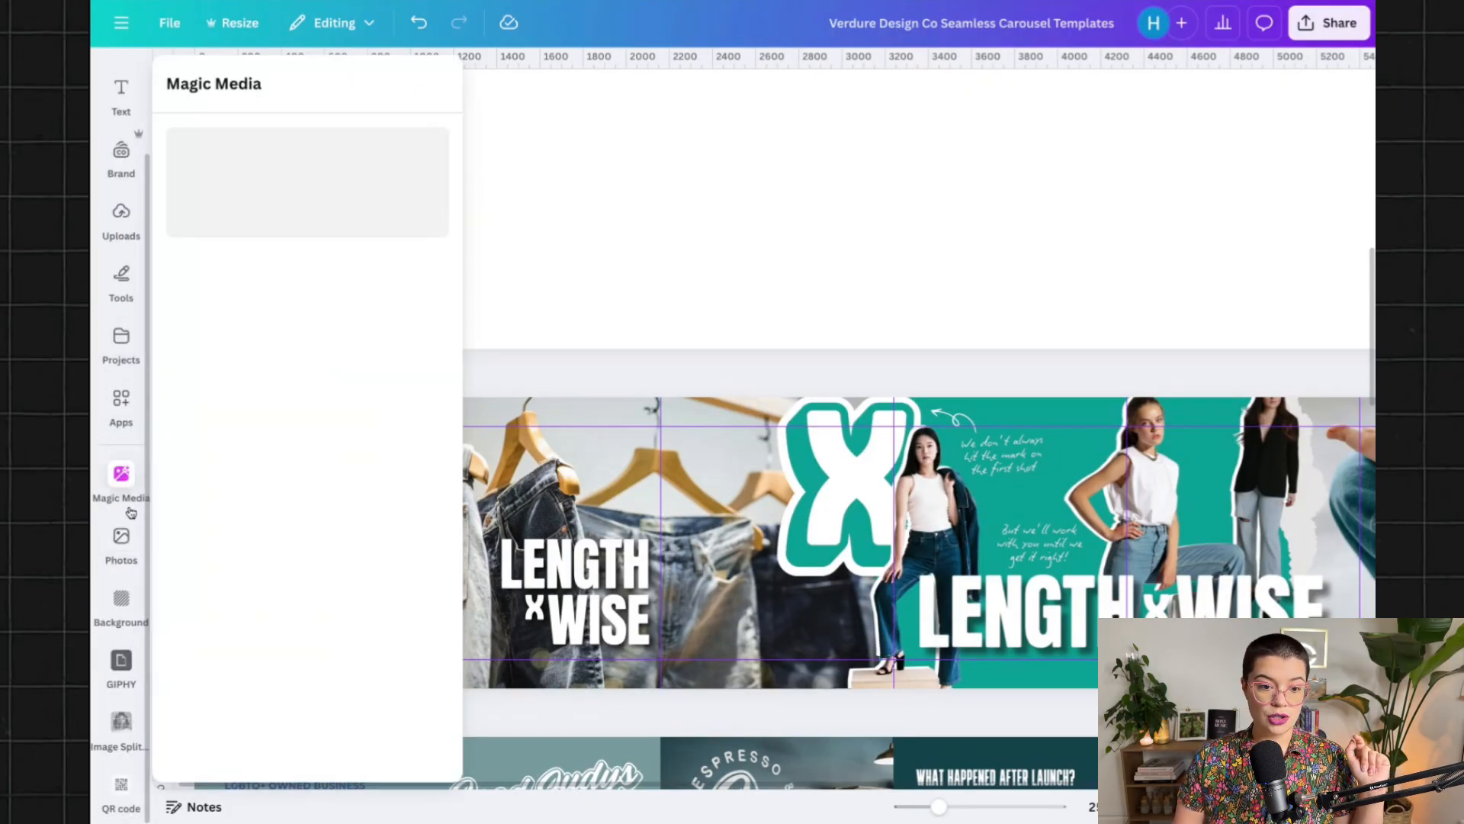
pyautogui.click(122, 399)
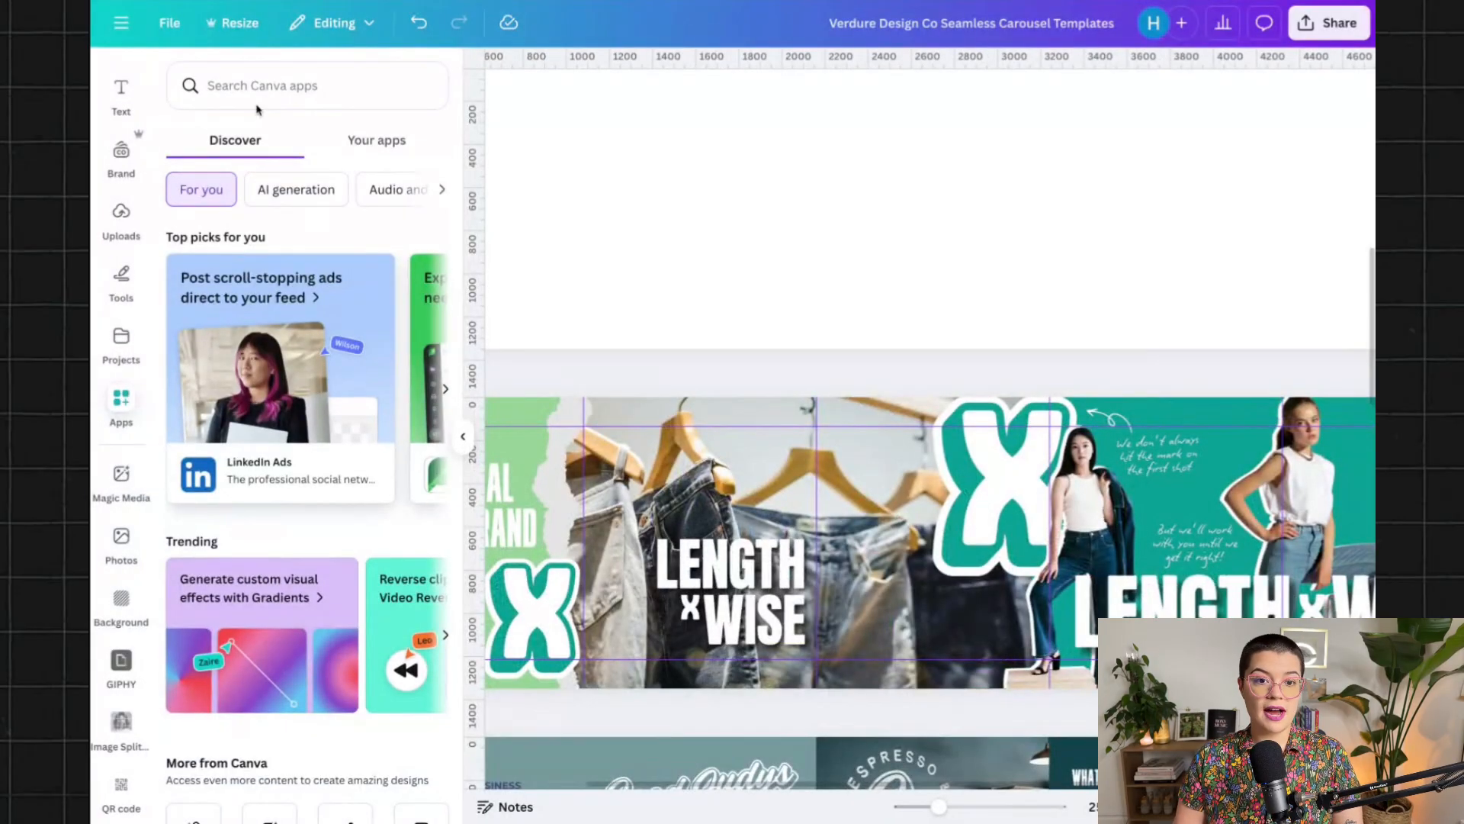
pyautogui.click(263, 90)
pyautogui.write('image splitte')
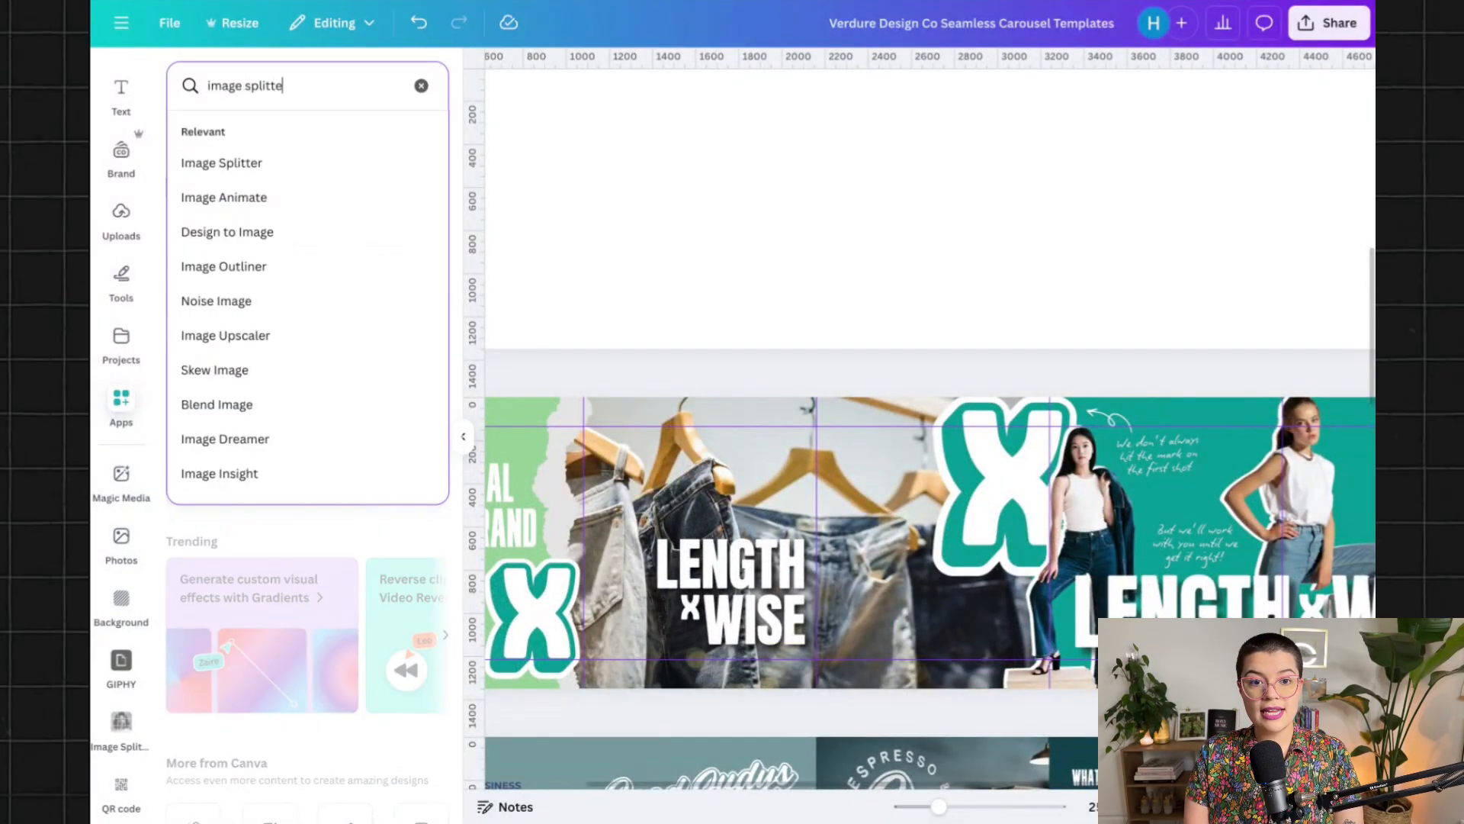
pyautogui.write('r')
pyautogui.click(244, 164)
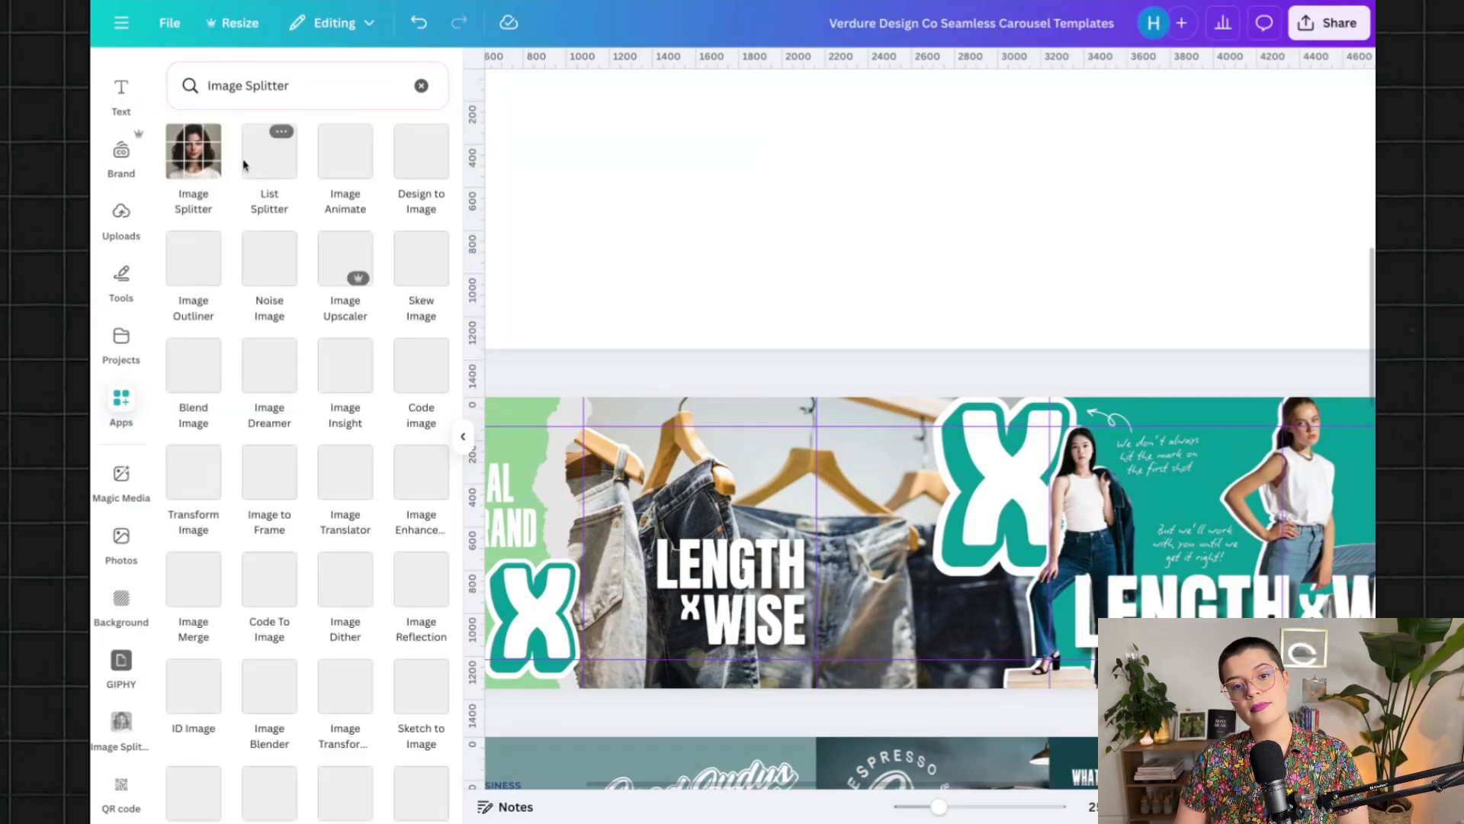
pyautogui.click(201, 159)
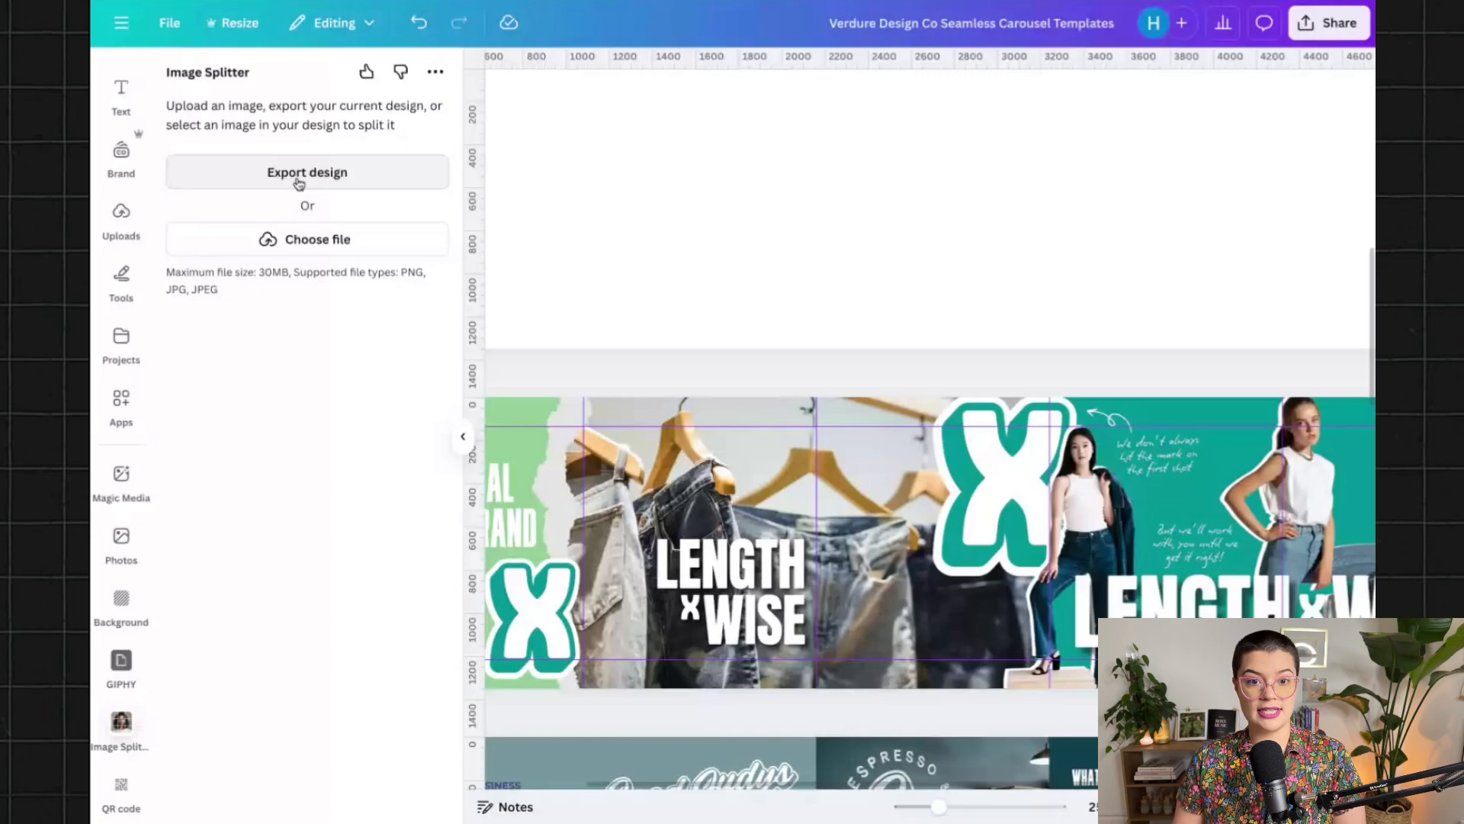
# Choose to export the current design for splitting and limit the exported pages to the current page, Page 4
pyautogui.click(265, 175)
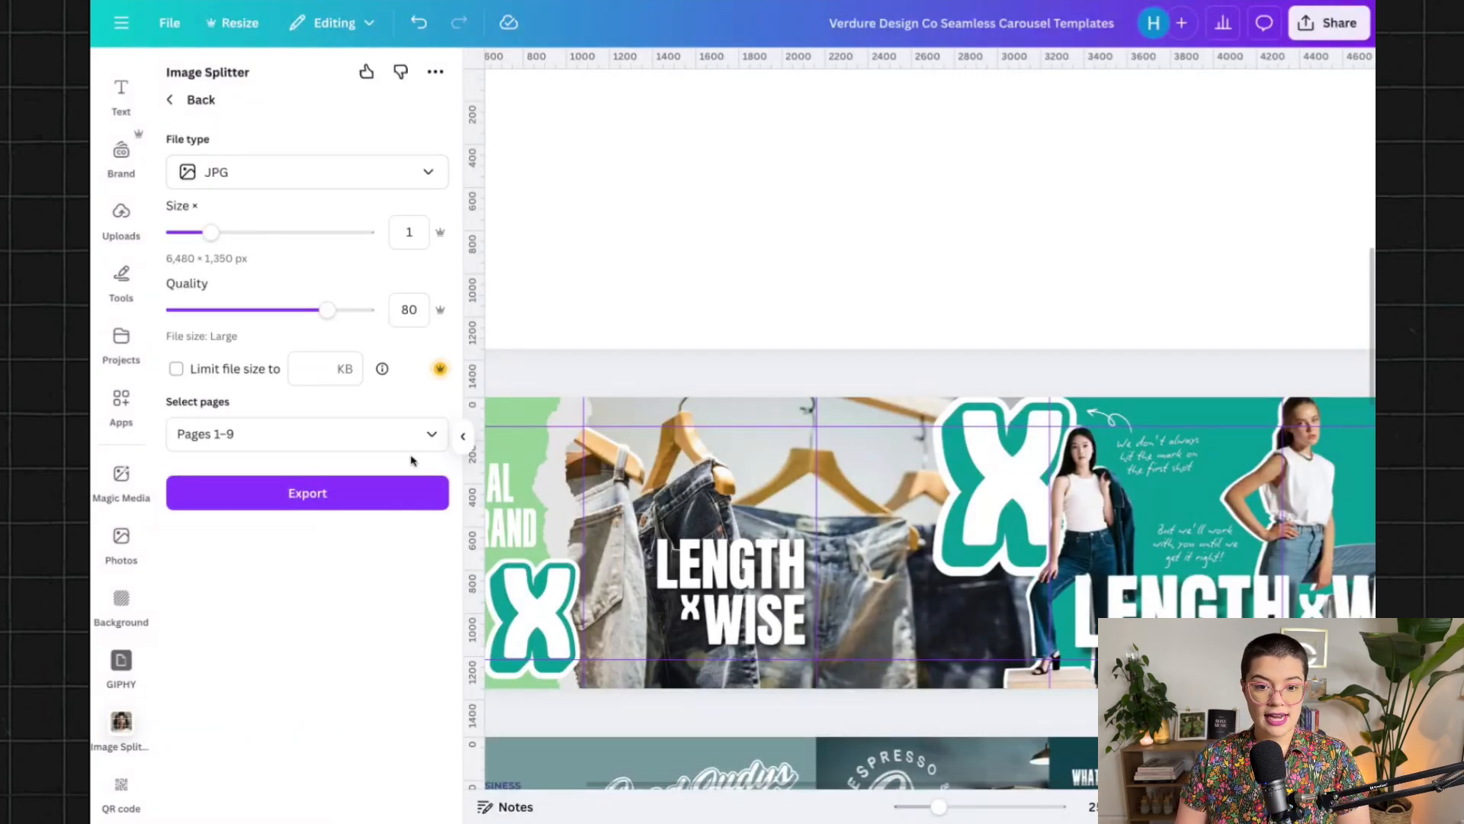
pyautogui.click(430, 436)
pyautogui.scroll(-1, 290, 553)
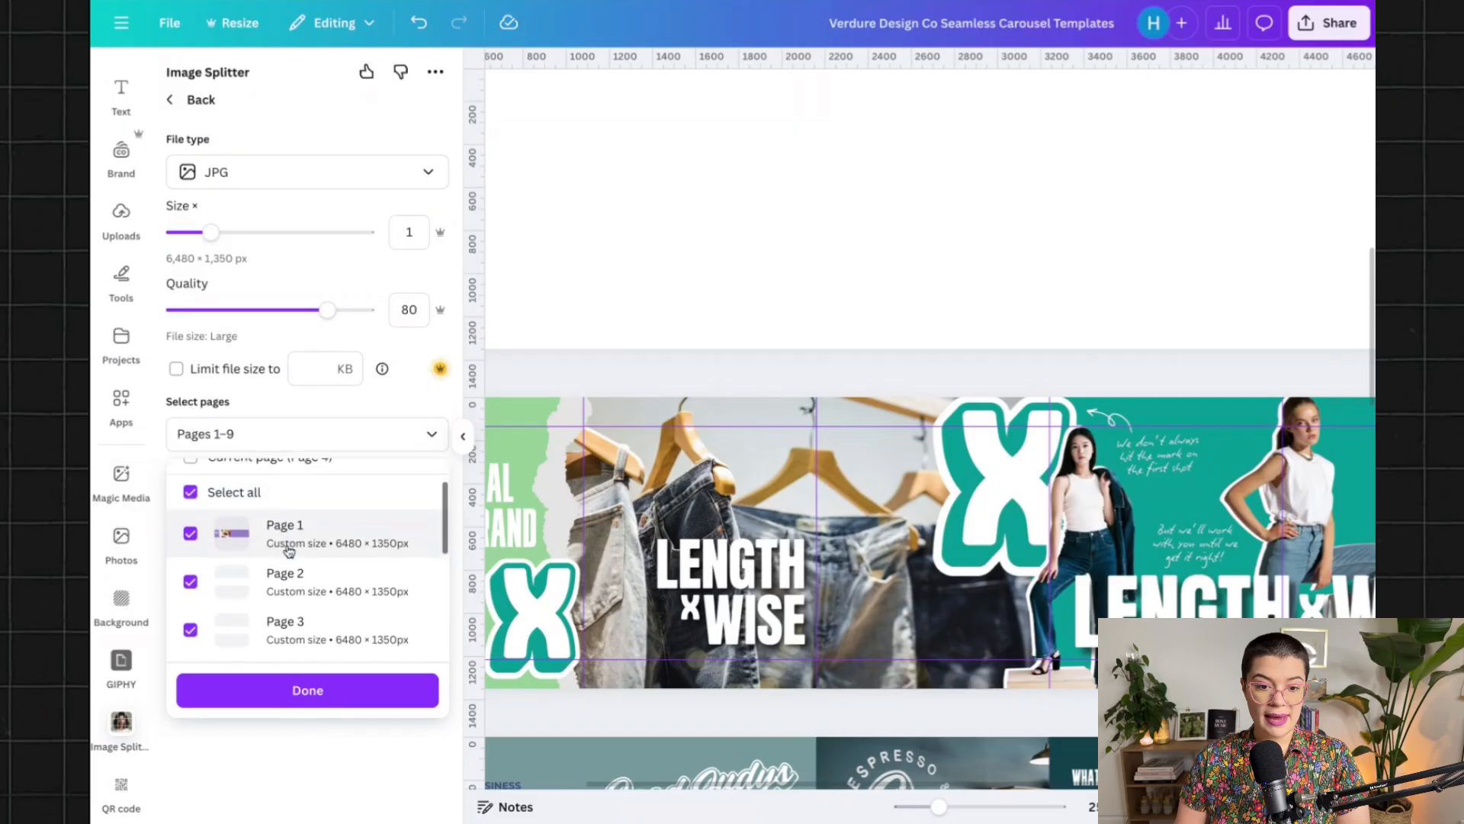
pyautogui.scroll(-2, 305, 568)
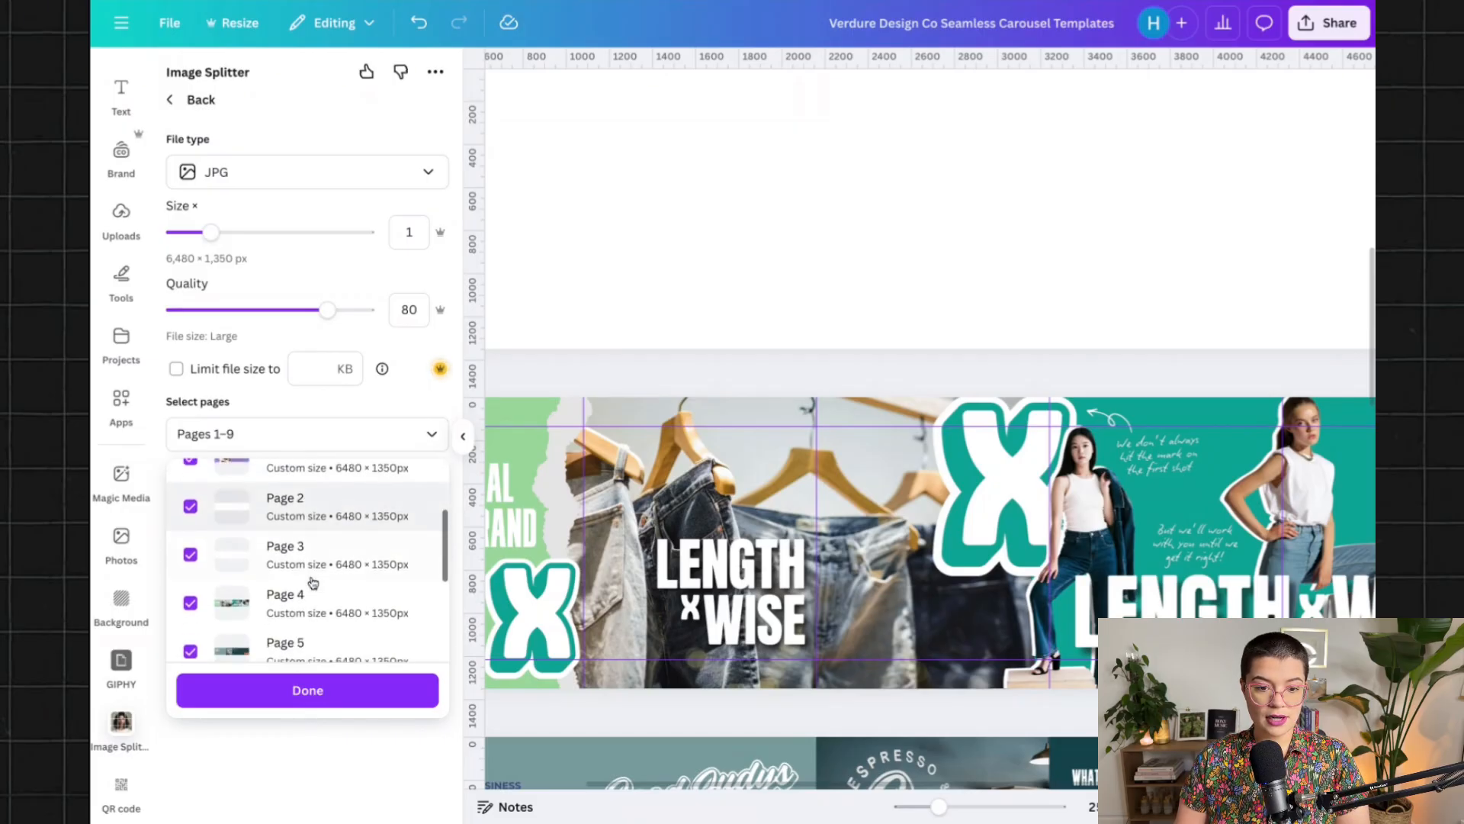
pyautogui.click(296, 571)
pyautogui.click(289, 564)
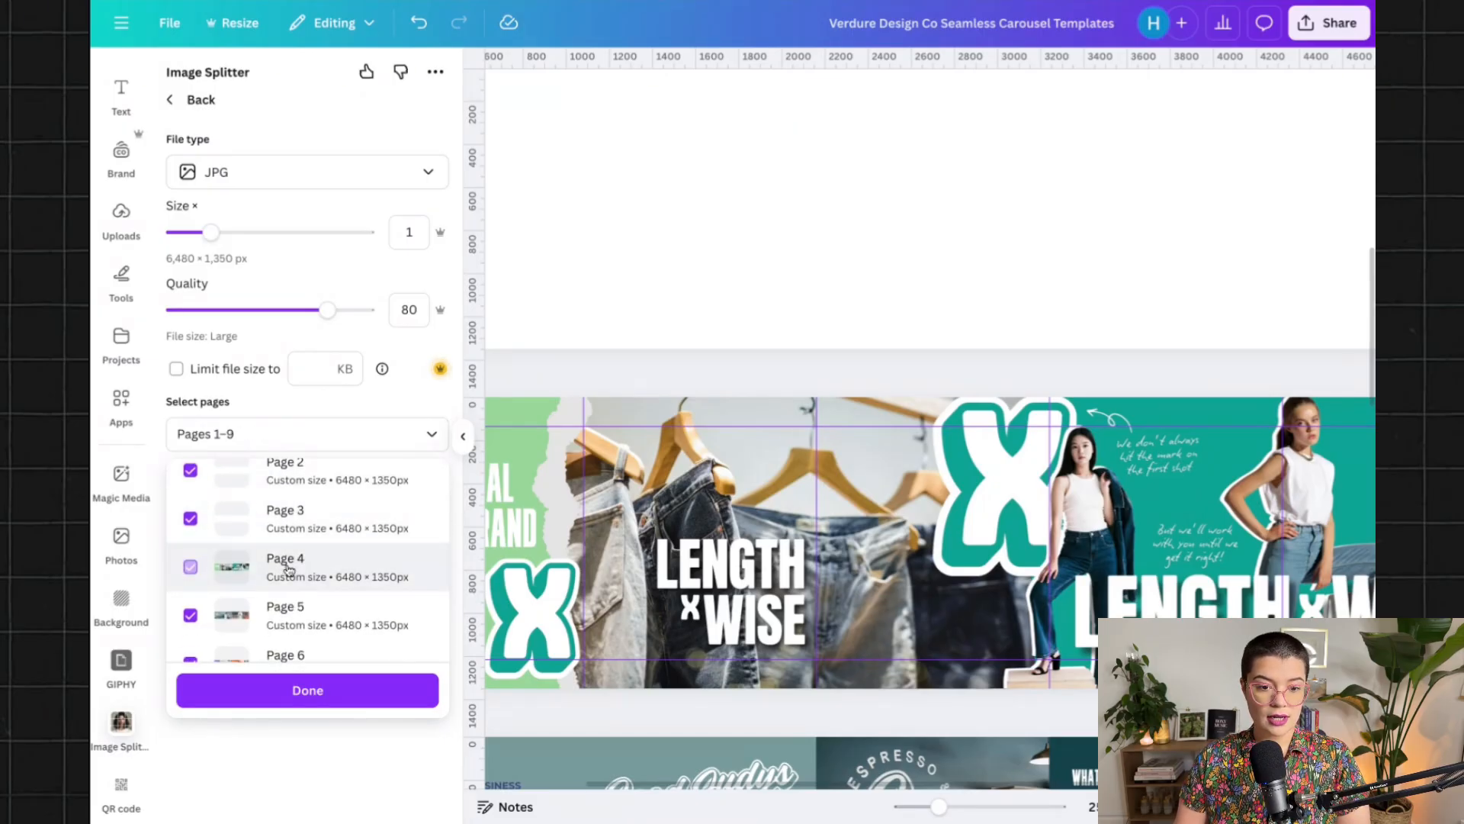
pyautogui.scroll(3, 189, 519)
pyautogui.click(192, 538)
pyautogui.click(192, 516)
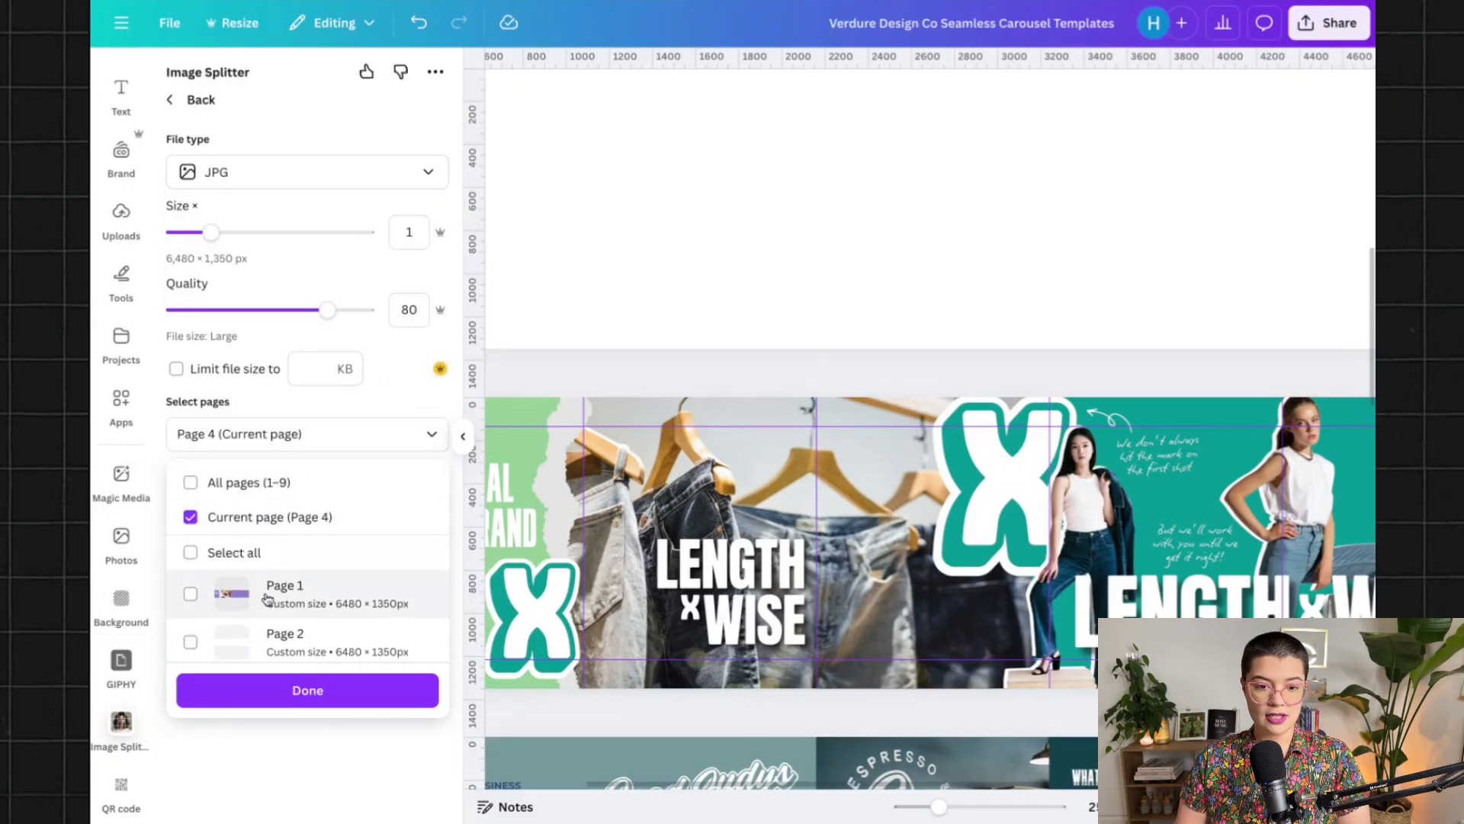
pyautogui.click(310, 702)
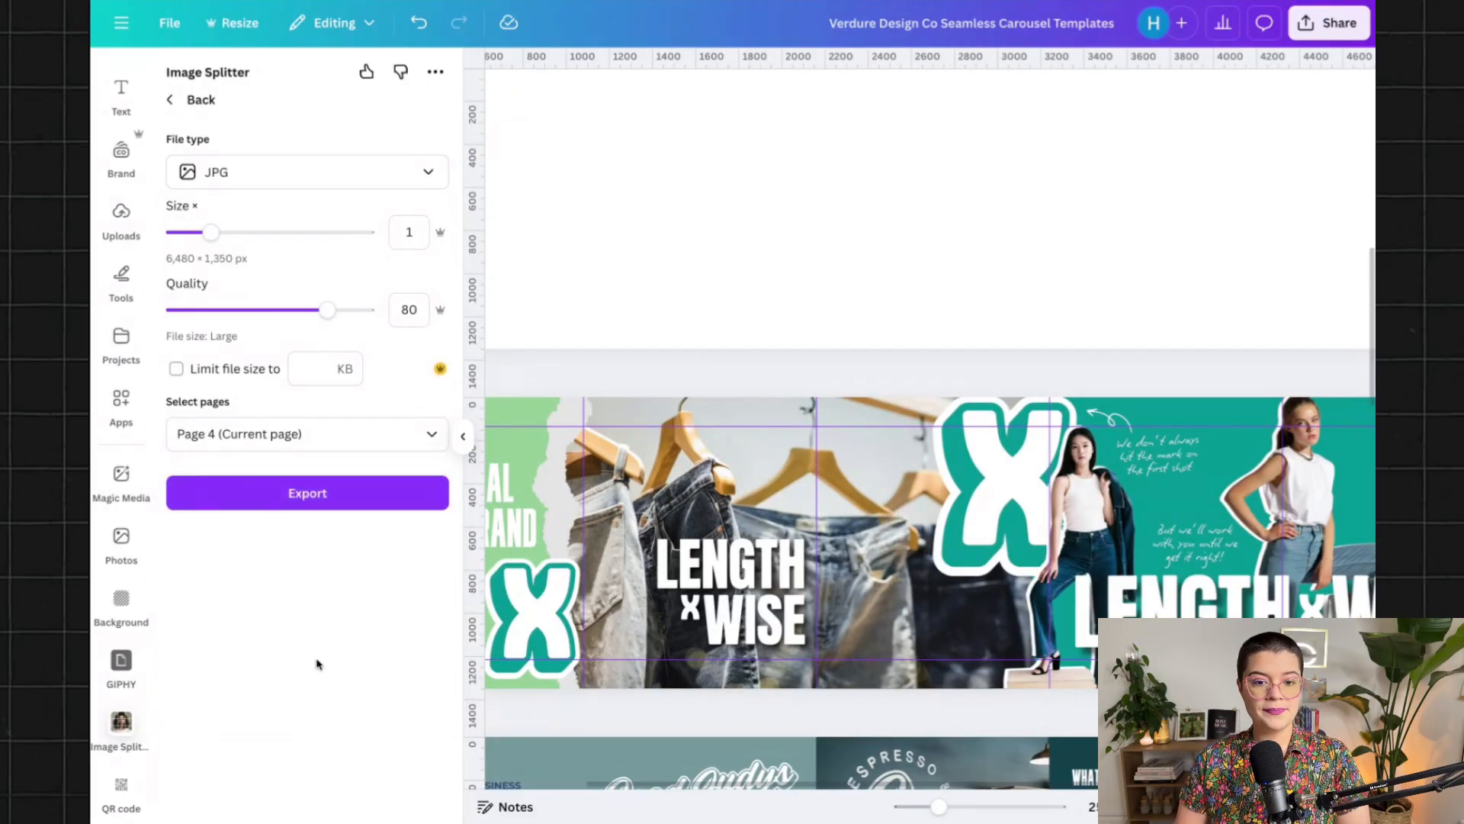
# Export page 4 as a JPG at quality 80 into Image Splitter
pyautogui.click(317, 500)
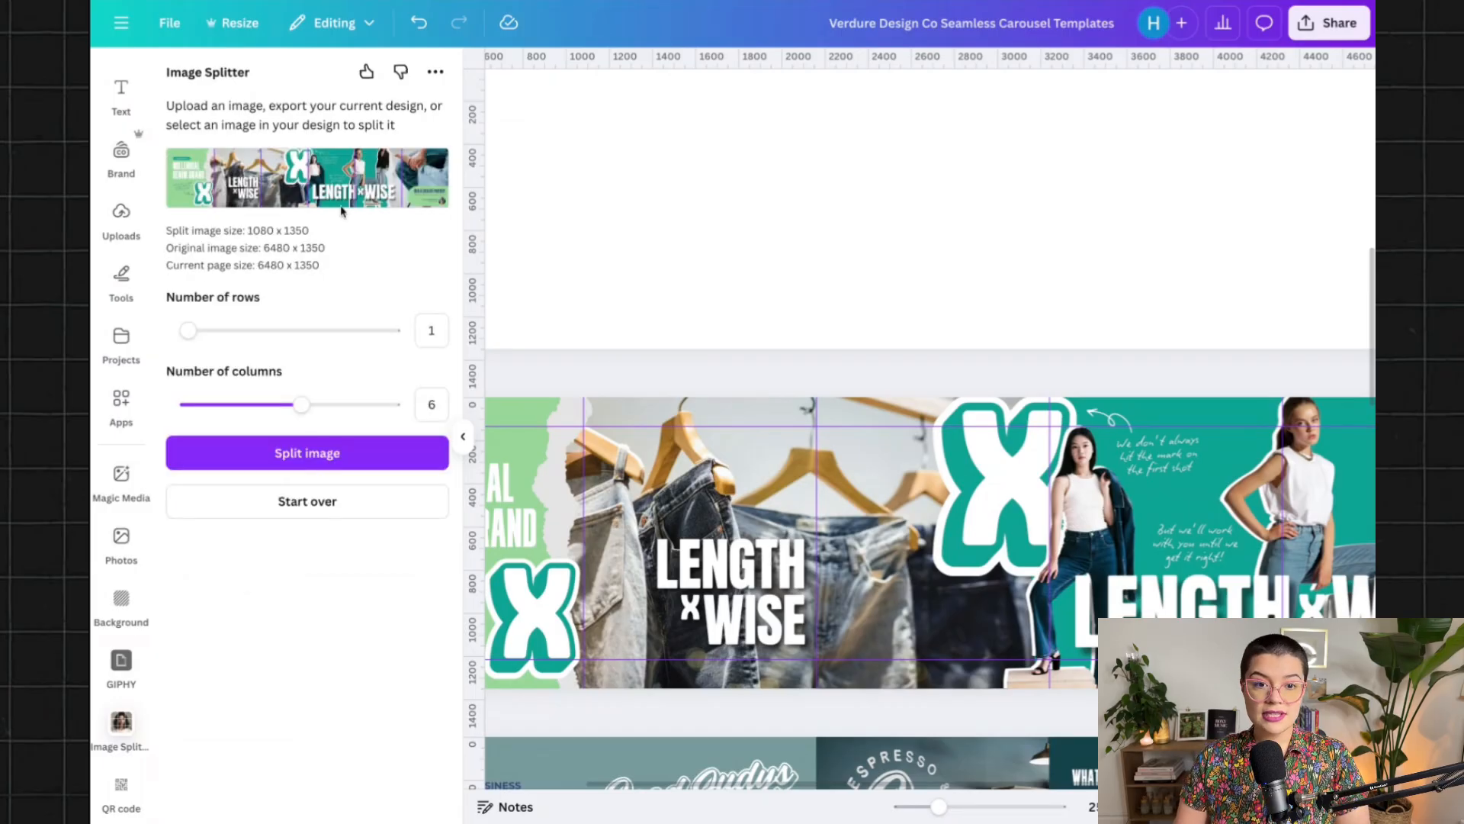
# Try out different row and column counts for the split, including 3 rows, and return to 1 row by 6 columns
pyautogui.click(189, 330)
pyautogui.press('Right')
pyautogui.press('Right')
pyautogui.press('Left')
pyautogui.press('Left')
pyautogui.click(302, 404)
pyautogui.press('Left')
pyautogui.press('Left')
pyautogui.press('Right')
pyautogui.press('Right')
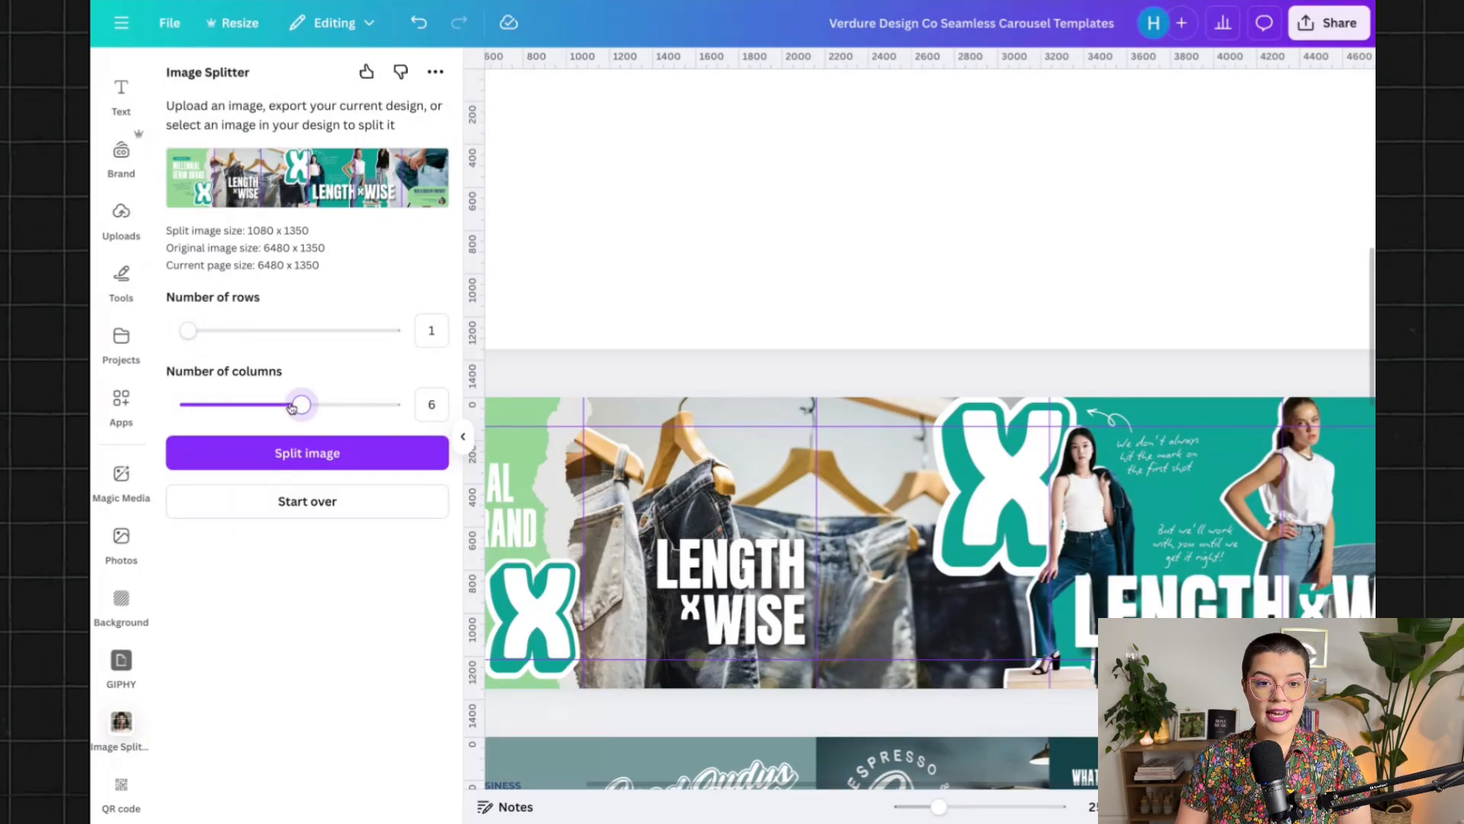
pyautogui.click(190, 330)
pyautogui.press('Right')
pyautogui.press('Right')
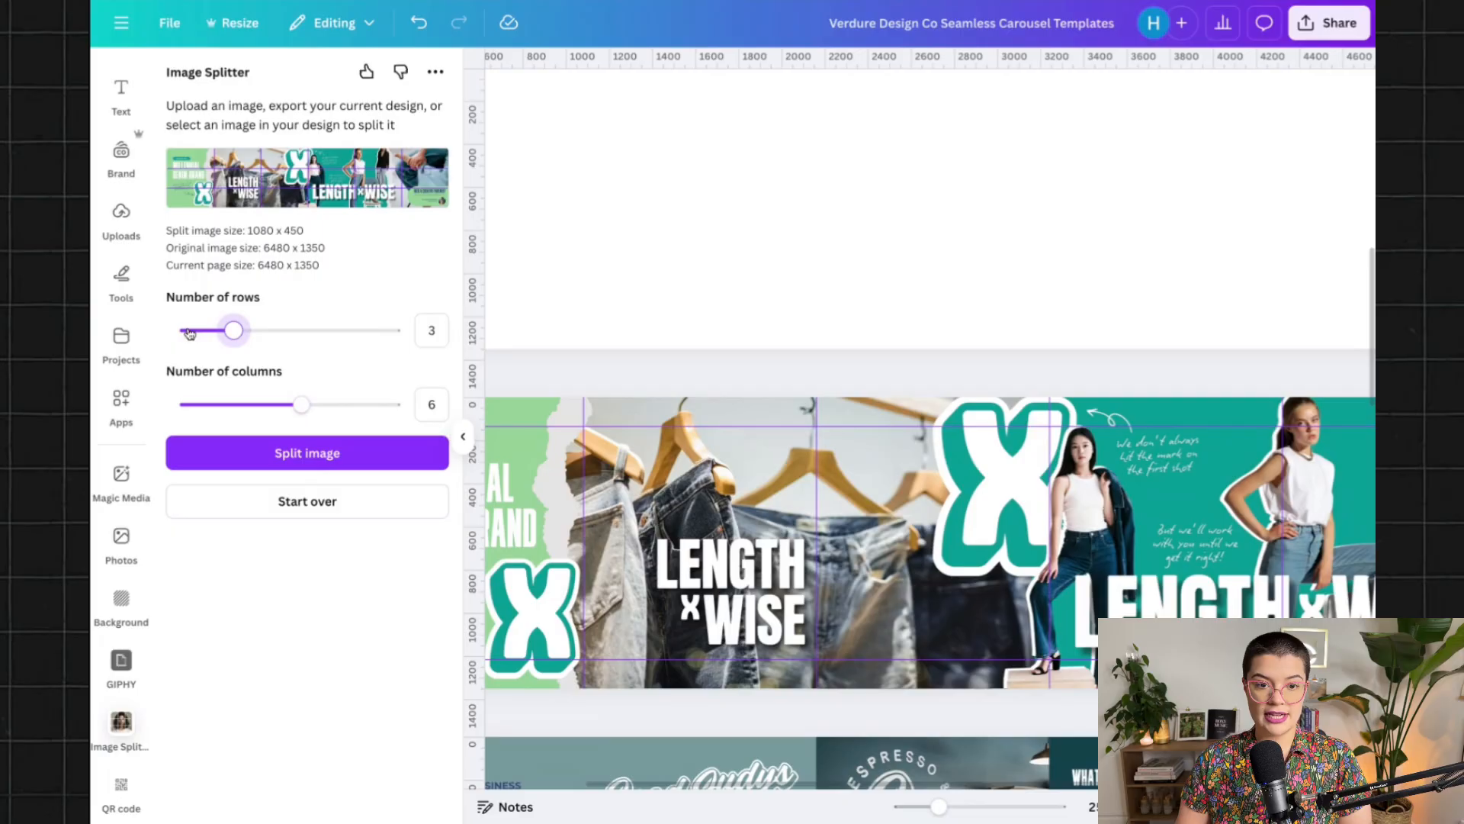
pyautogui.click(189, 331)
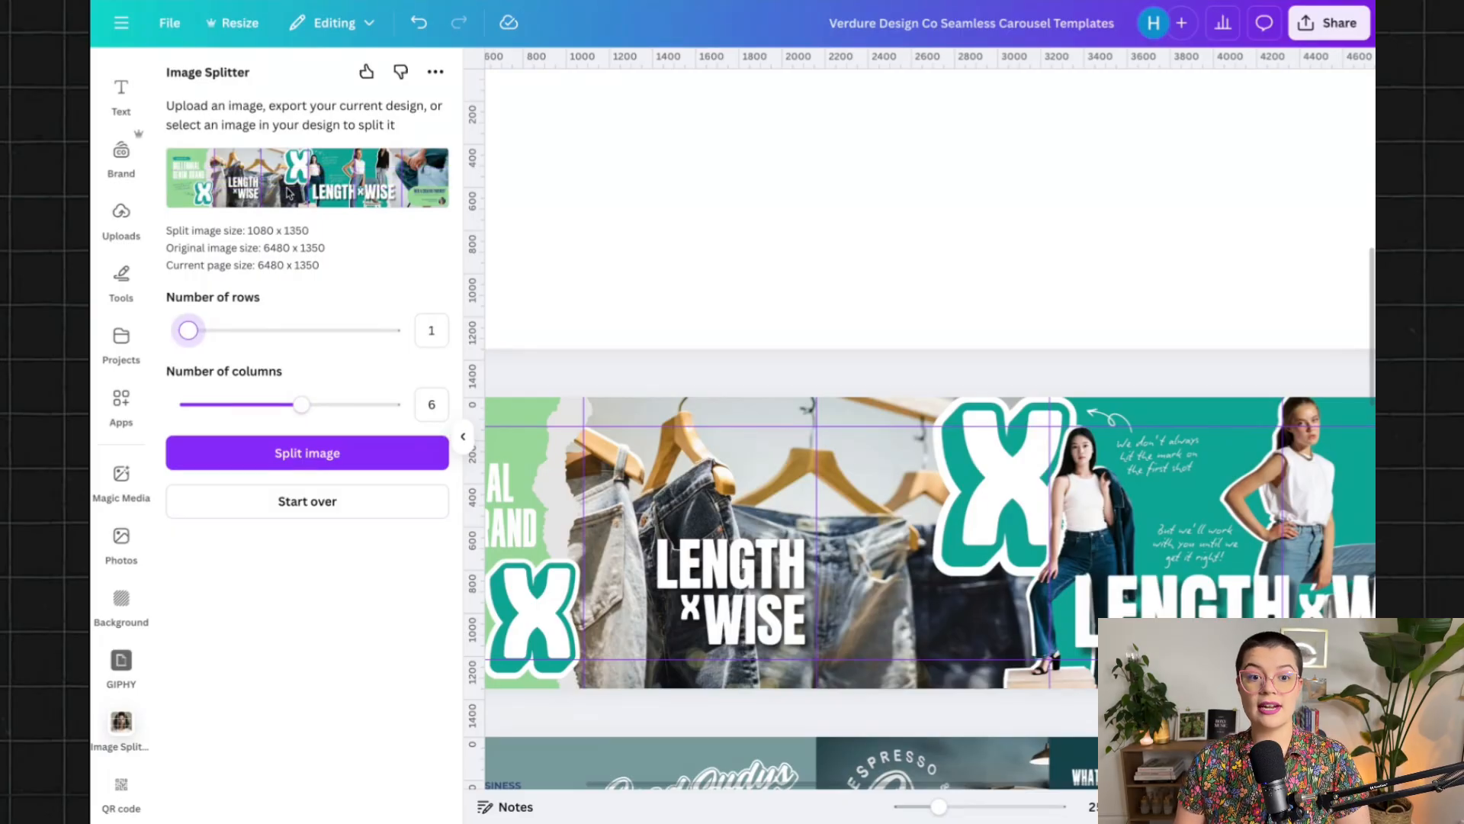
pyautogui.moveTo(189, 331)
pyautogui.mouseDown()
pyautogui.moveTo(229, 330)
pyautogui.moveTo(190, 330)
pyautogui.mouseUp()
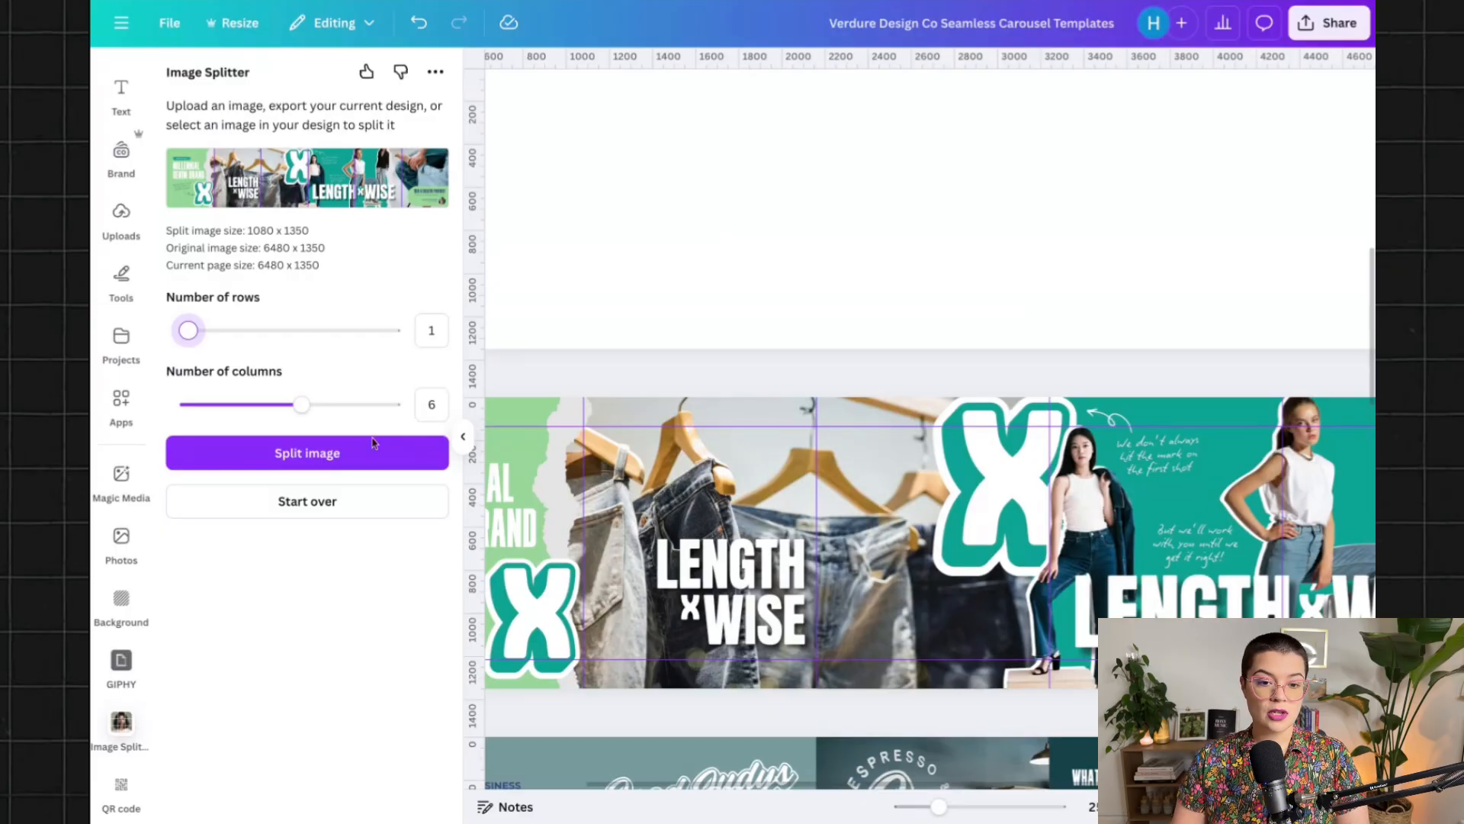
# Split the page 4 image into six panels, review the resulting images and save them all to Uploads
pyautogui.click(324, 457)
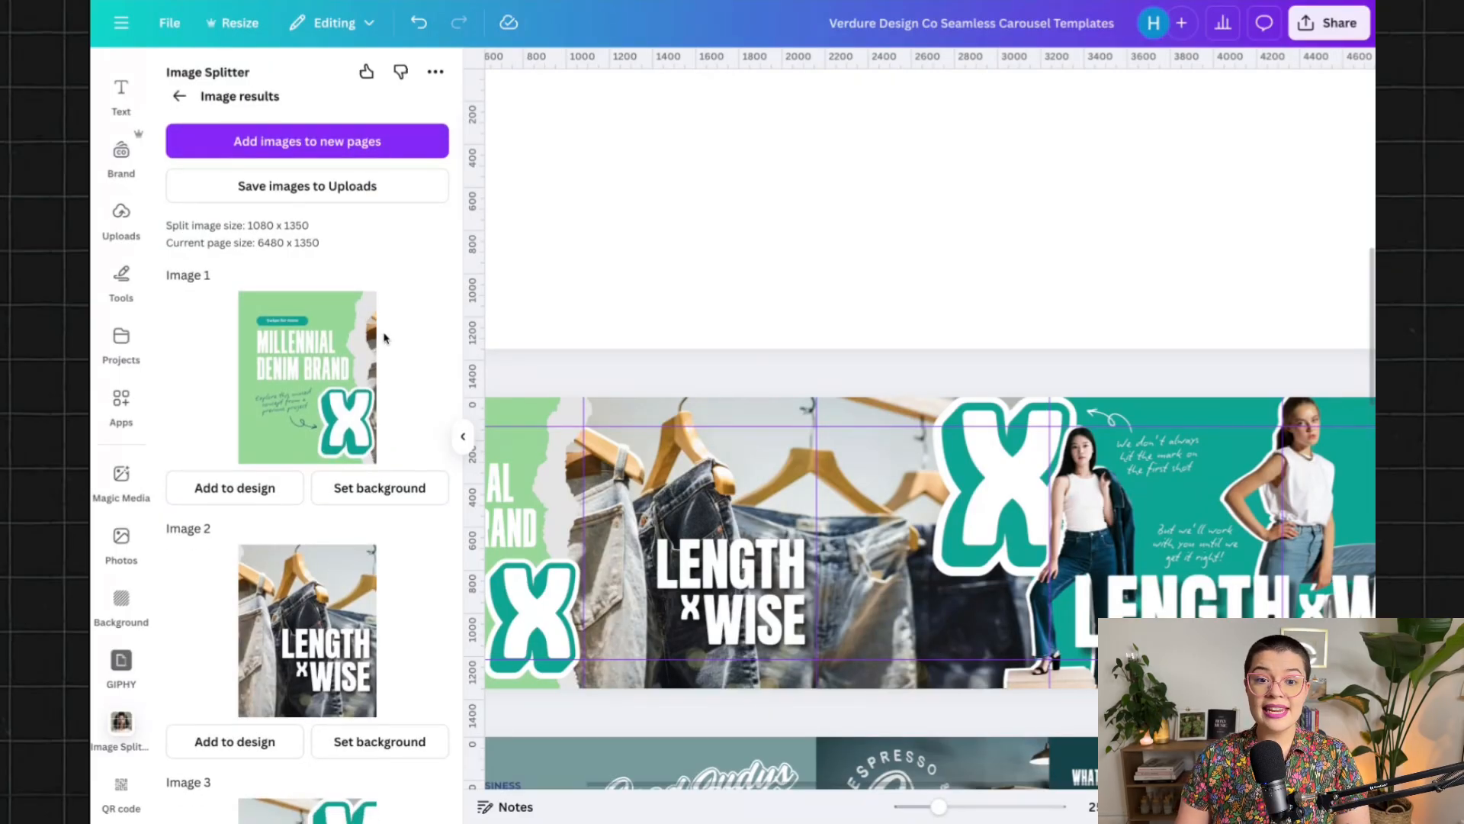
pyautogui.scroll(-7, 290, 354)
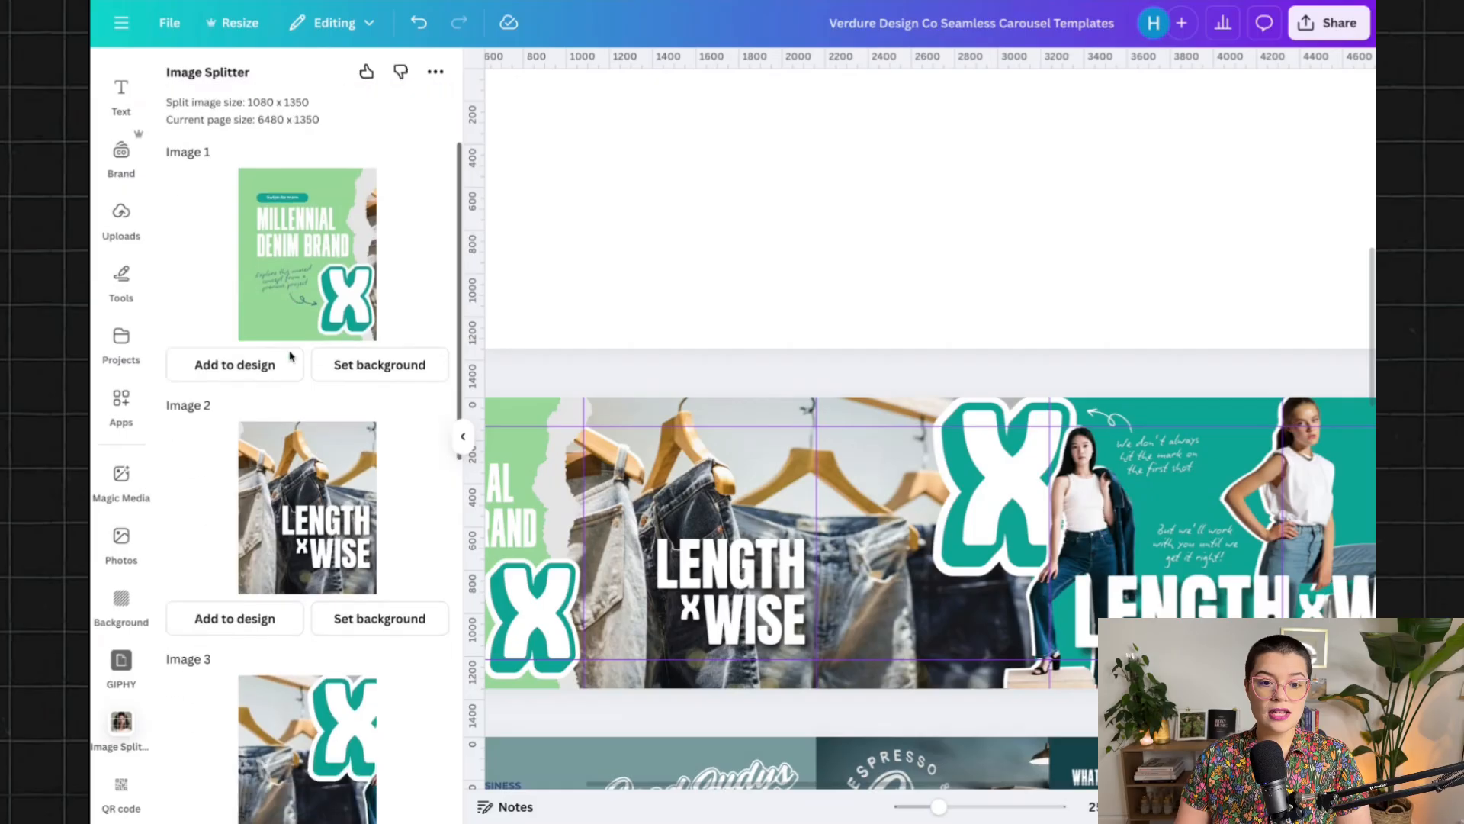
pyautogui.scroll(-4, 305, 412)
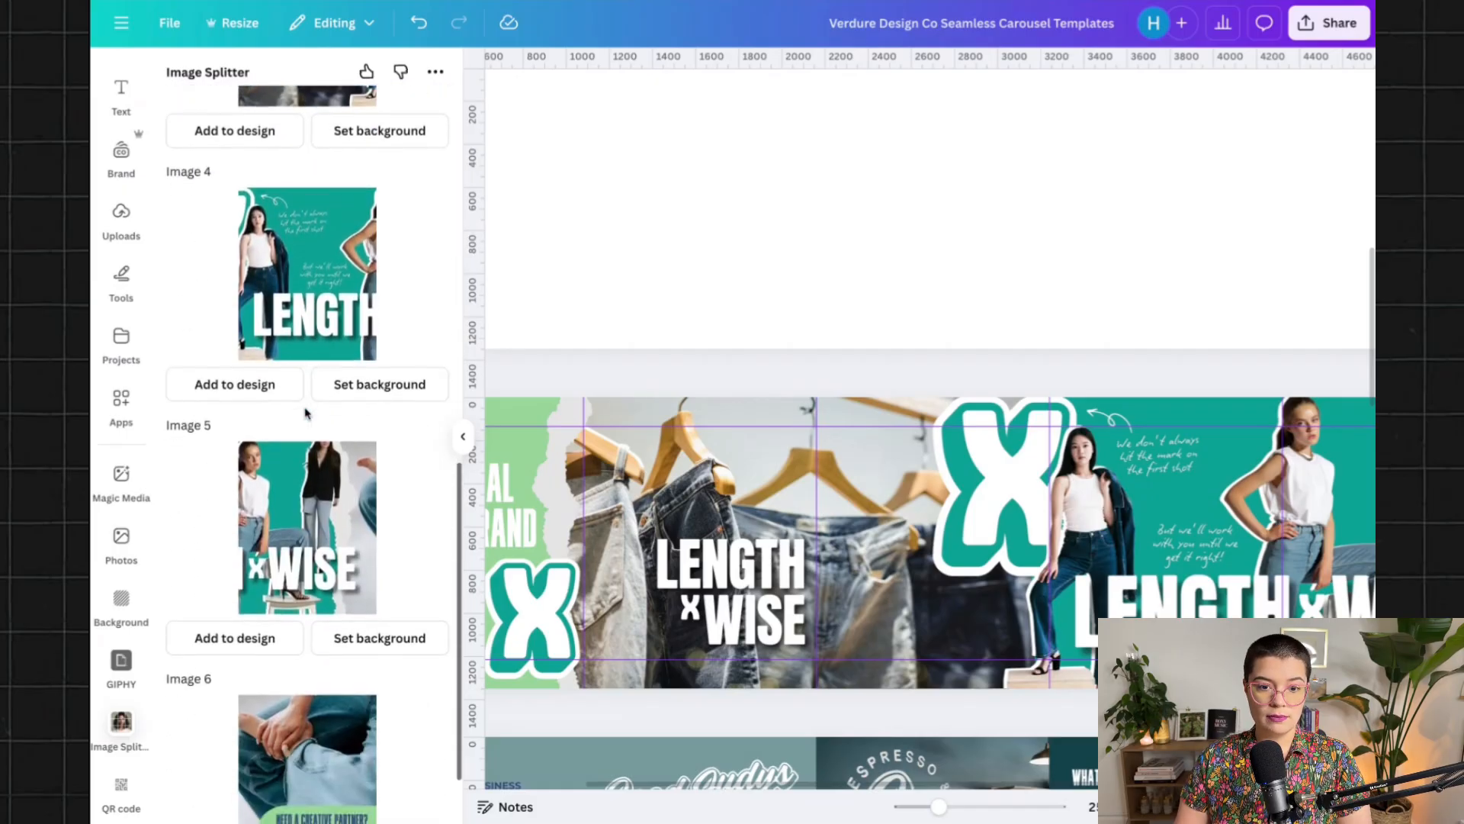
pyautogui.scroll(12, 305, 411)
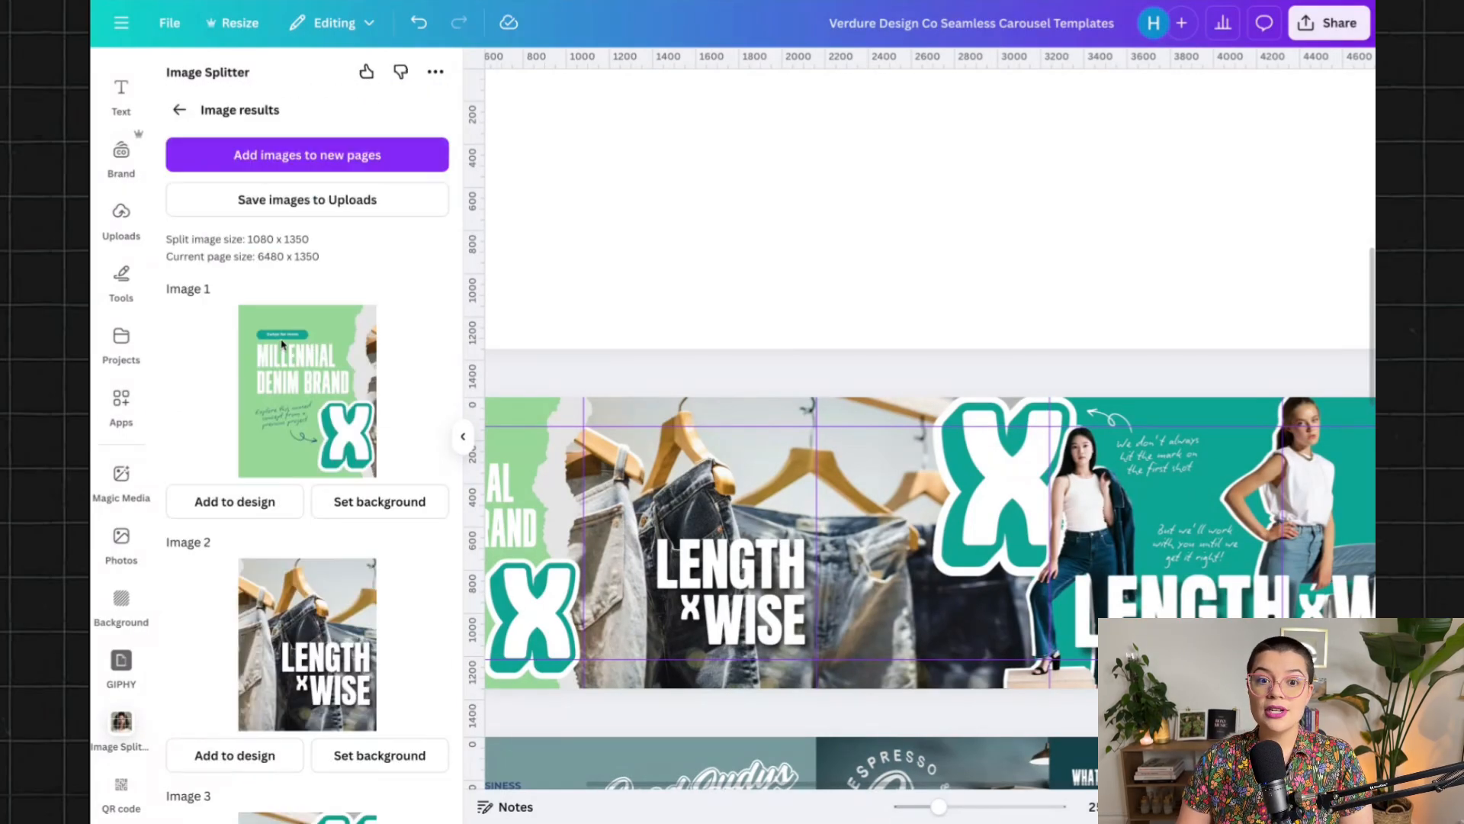
pyautogui.click(281, 202)
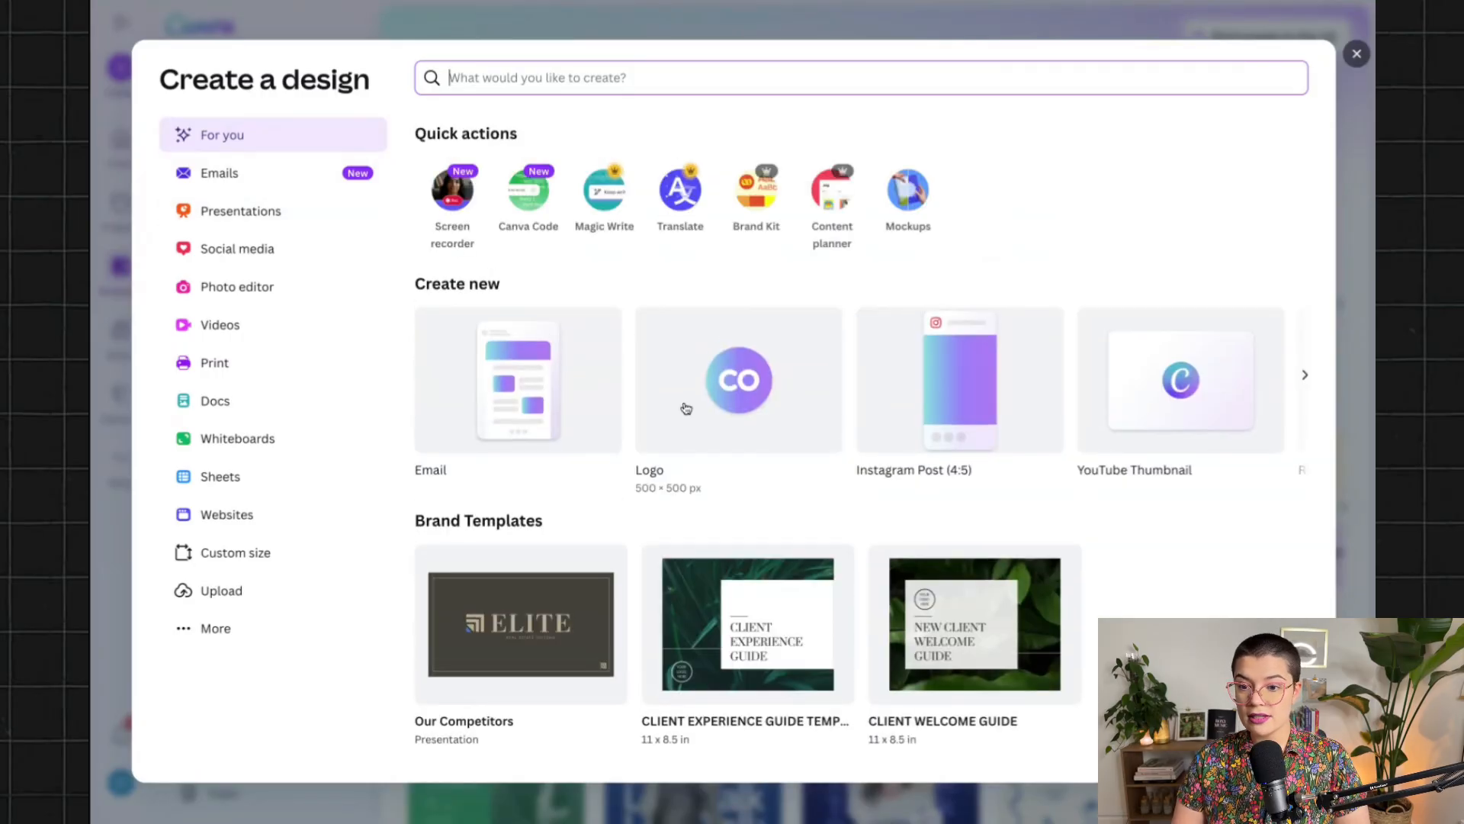
# Create a blank Instagram Post (4:5) design and fill its first page with the uploaded "MILLENNIAL DENIM BRAND" panel
pyautogui.click(973, 375)
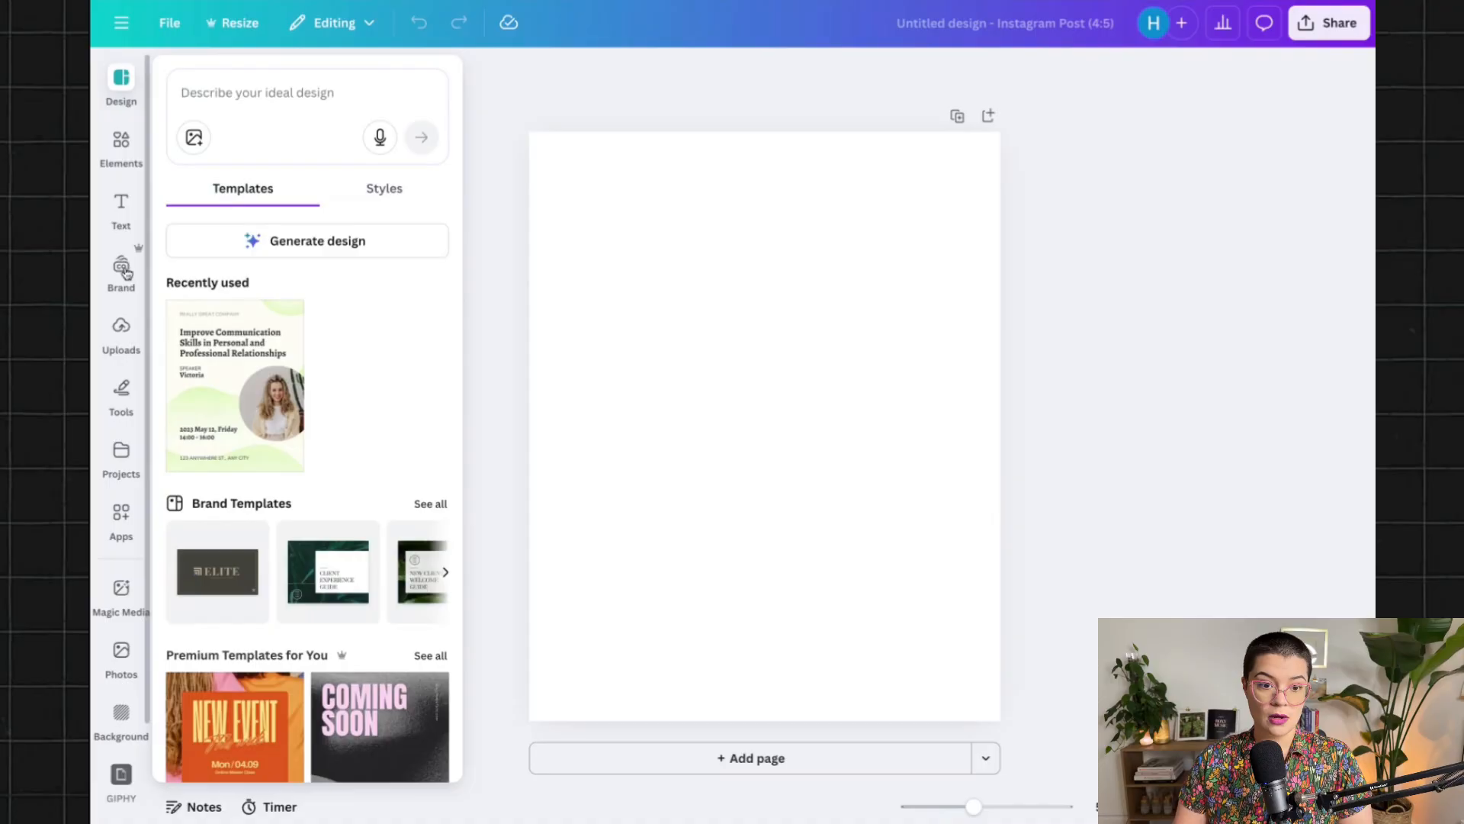
pyautogui.click(122, 327)
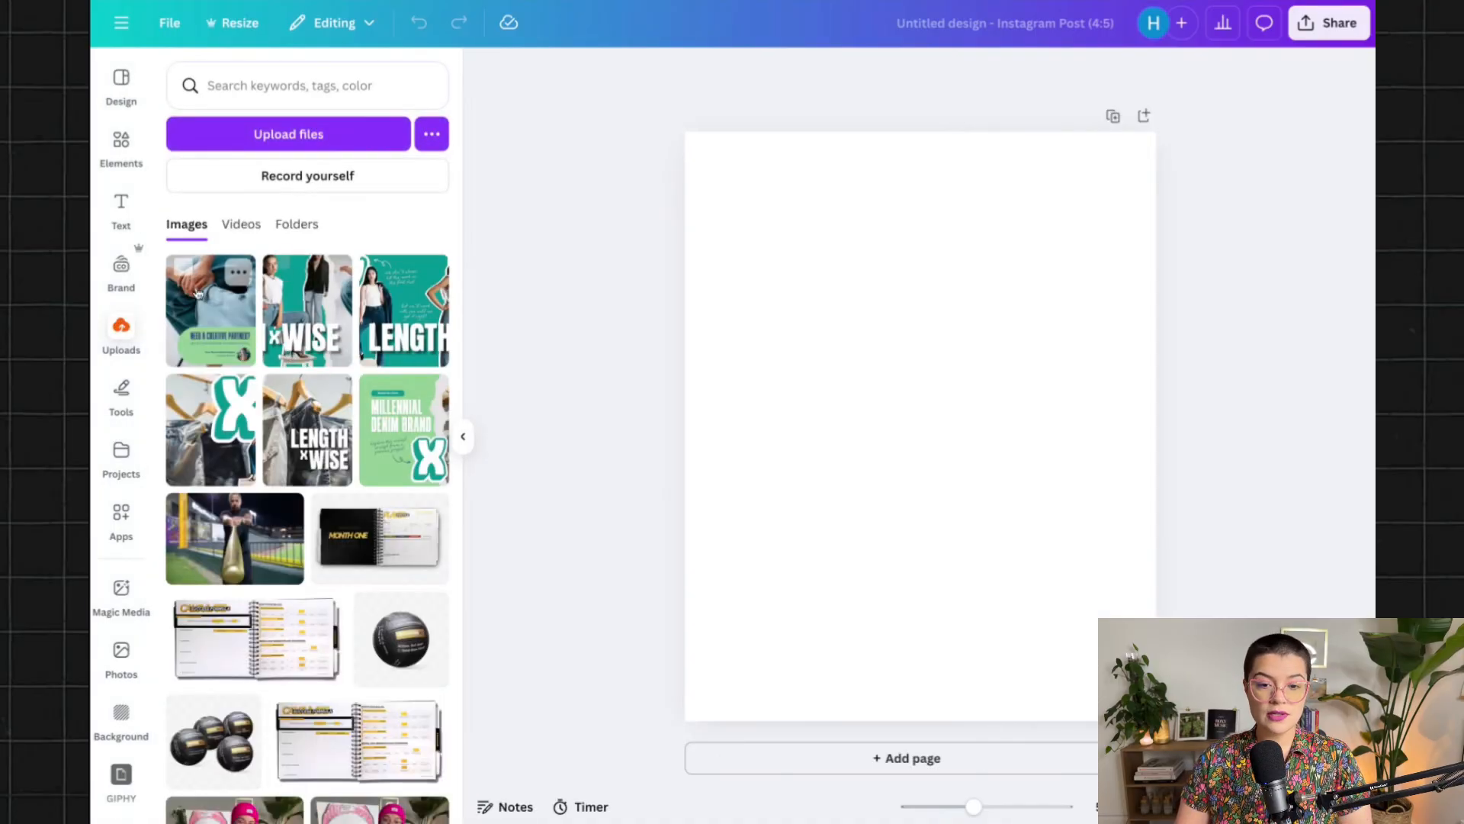
pyautogui.click(388, 437)
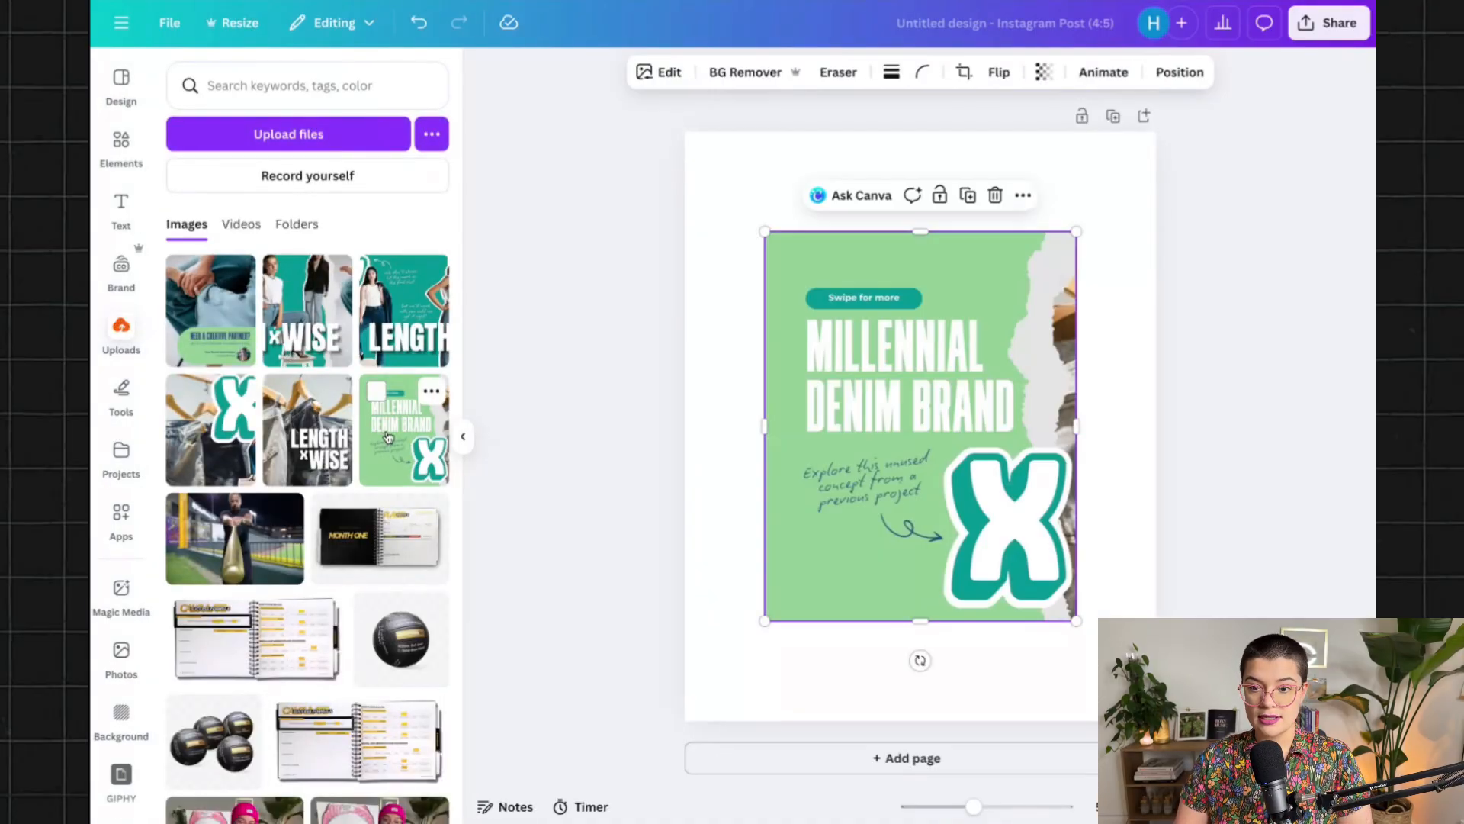
pyautogui.moveTo(1073, 230); pyautogui.dragTo(1154, 131)
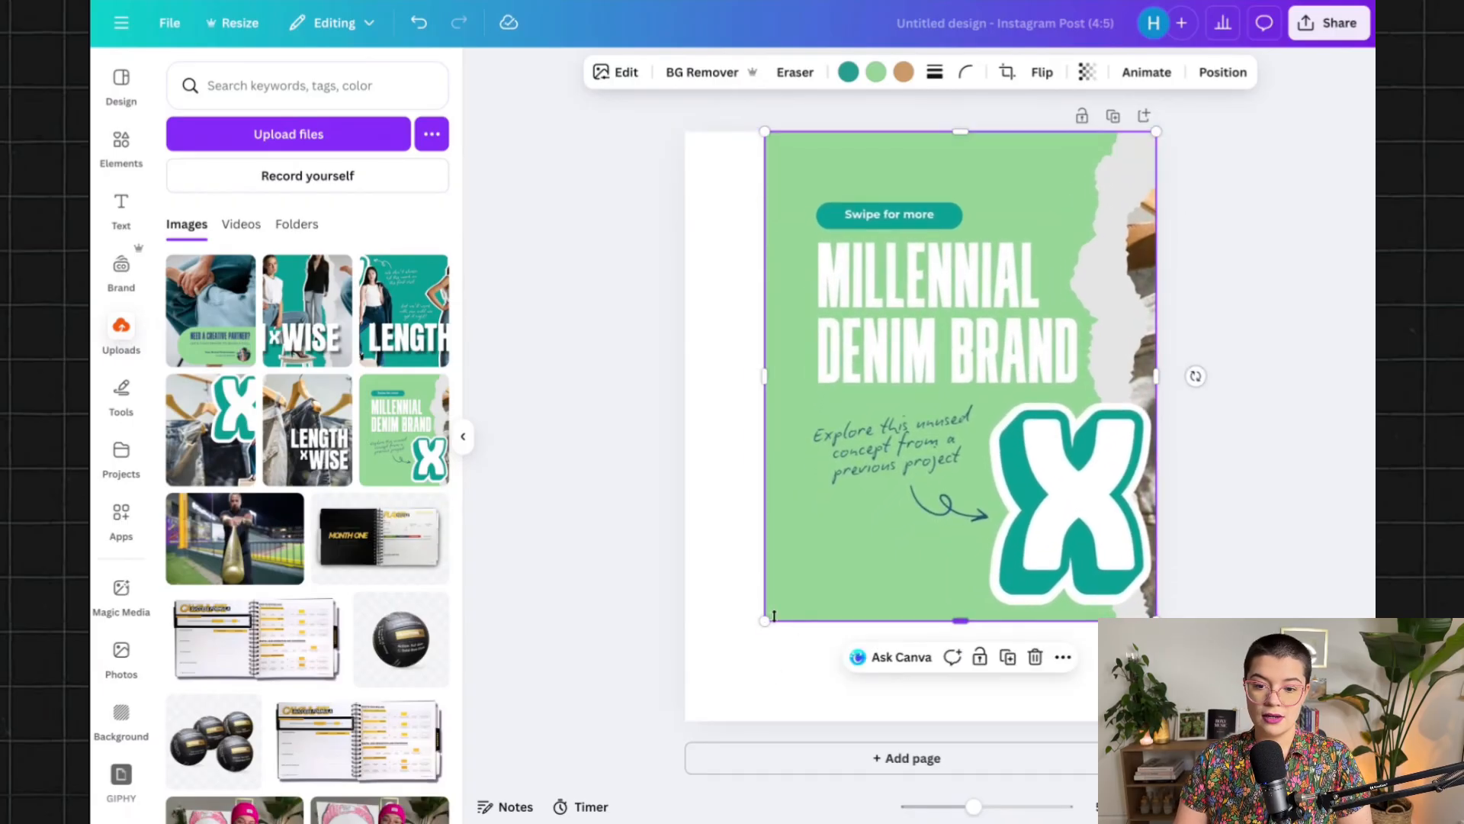
pyautogui.moveTo(764, 621); pyautogui.dragTo(690, 715)
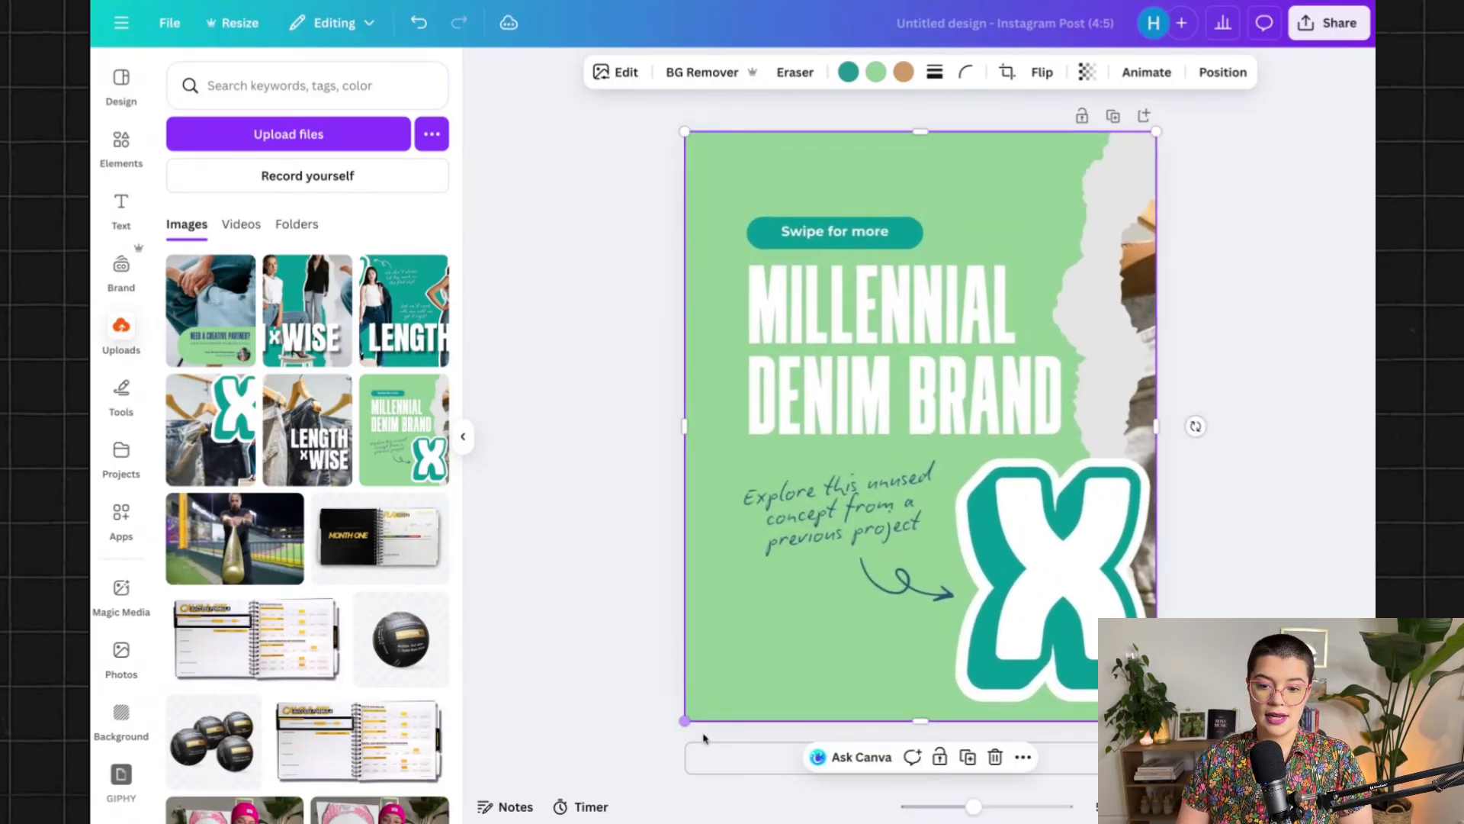
# Add page 2 and fill it with the uploaded "LENGTH x WISE" panel showing jeans on hangers
pyautogui.click(908, 758)
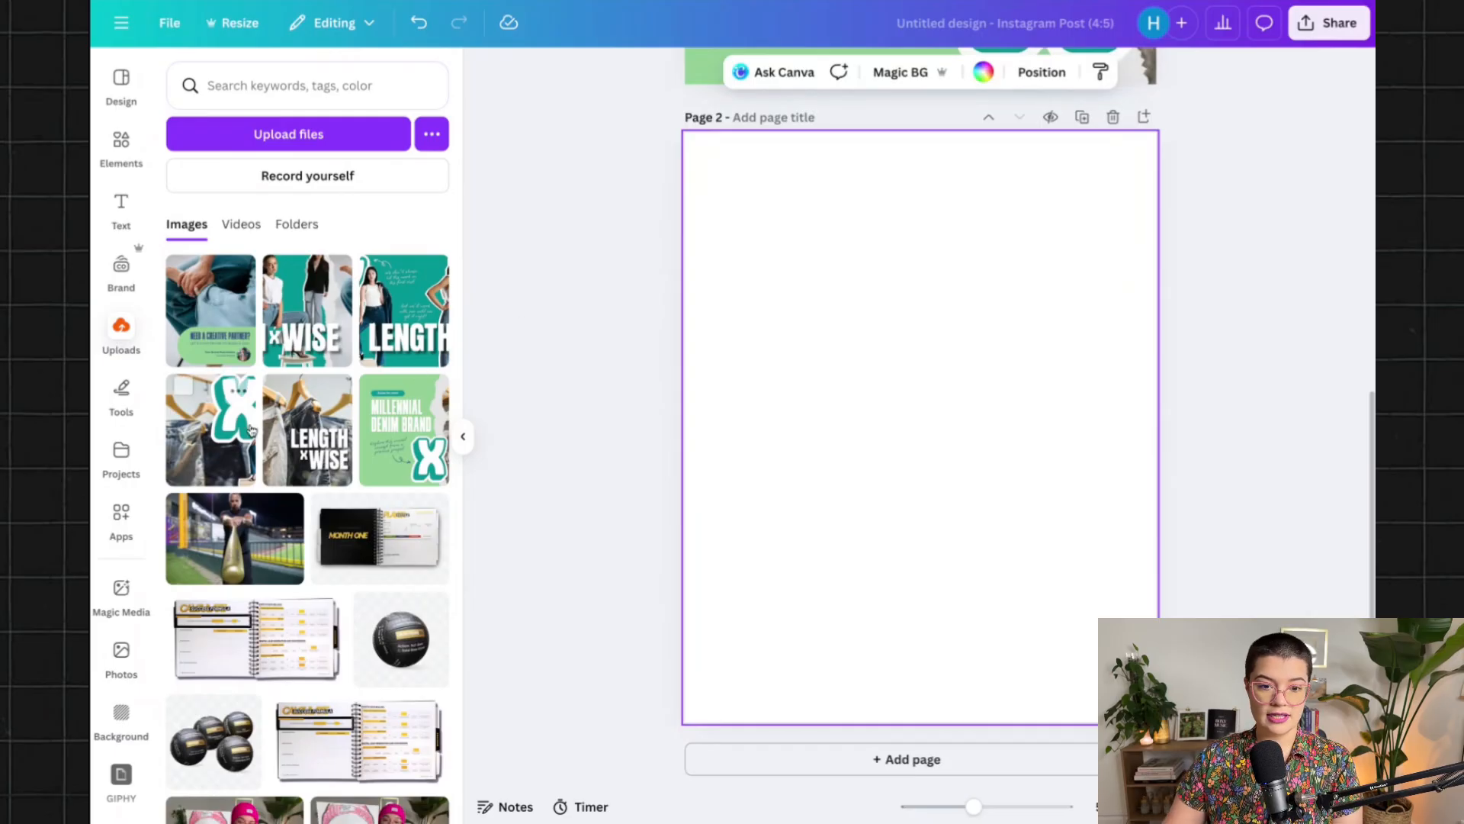
pyautogui.click(301, 435)
pyautogui.moveTo(1078, 229); pyautogui.dragTo(1156, 133)
pyautogui.moveTo(765, 622); pyautogui.dragTo(685, 720)
# Add page 3 and fill it edge to edge with the uploaded panel showing hanging jeans and the large X
pyautogui.click(908, 759)
pyautogui.click(212, 431)
pyautogui.moveTo(1079, 232); pyautogui.dragTo(1156, 133)
pyautogui.moveTo(764, 622); pyautogui.dragTo(685, 720)
# Add page 4 and enlarge the uploaded teal "LENGTH" panel to cover the whole page
pyautogui.click(908, 759)
pyautogui.click(419, 332)
pyautogui.moveTo(765, 232); pyautogui.dragTo(686, 133)
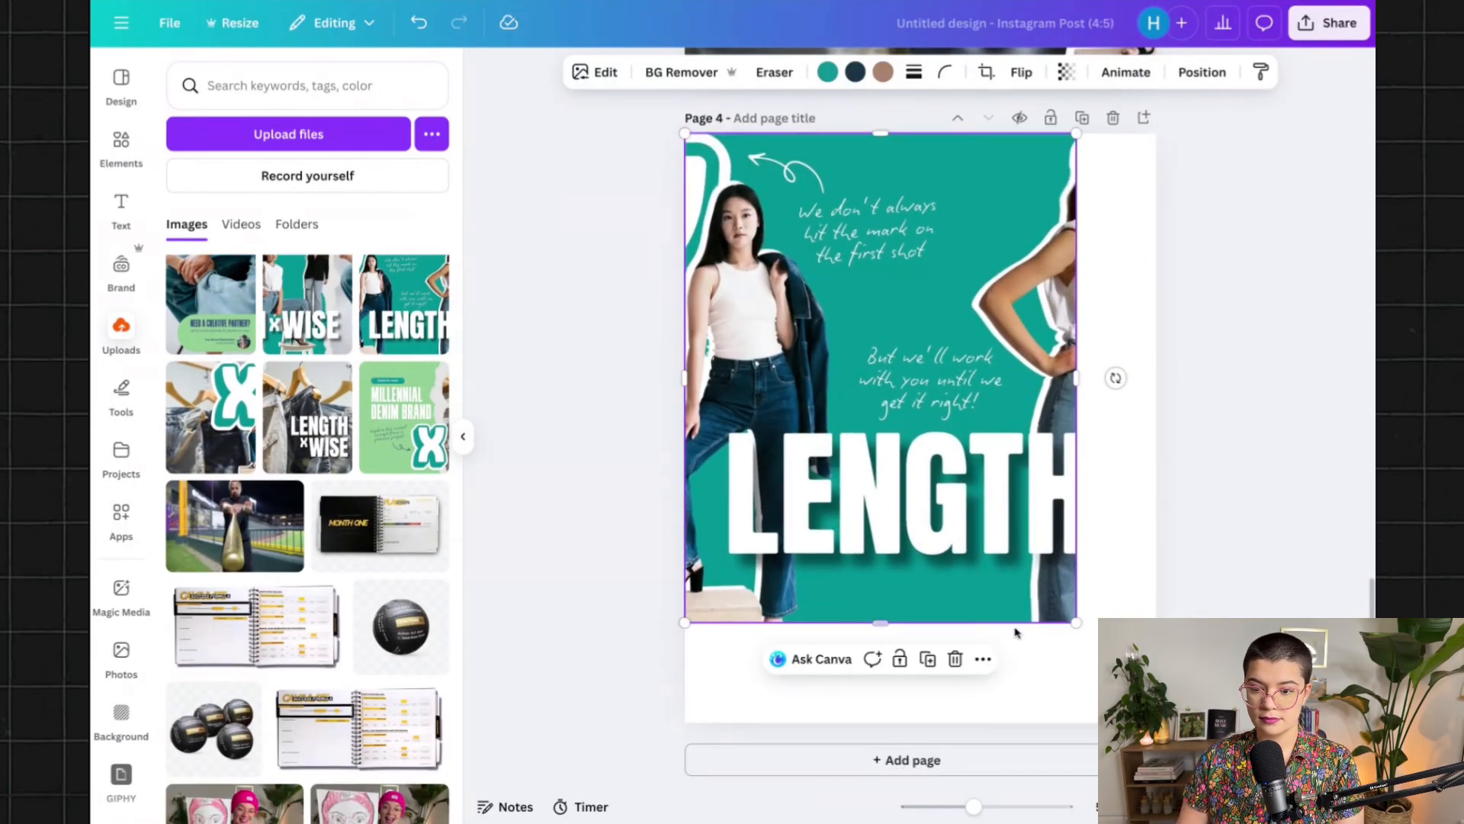
pyautogui.moveTo(1077, 621); pyautogui.dragTo(1156, 721)
# Add page 5 and enlarge the uploaded teal "x WISE" panel to cover the whole page
pyautogui.scroll(1, 915, 766)
pyautogui.click(907, 773)
pyautogui.scroll(-1, 313, 328)
pyautogui.click(313, 312)
pyautogui.moveTo(1064, 254); pyautogui.dragTo(1156, 135)
pyautogui.moveTo(765, 644); pyautogui.dragTo(685, 736)
# Add page 6 and fill it with the uploaded "NEED A CREATIVE PARTNER?" panel
pyautogui.click(907, 779)
pyautogui.click(211, 302)
pyautogui.moveTo(1076, 255); pyautogui.dragTo(1156, 158)
pyautogui.moveTo(765, 647); pyautogui.dragTo(686, 742)
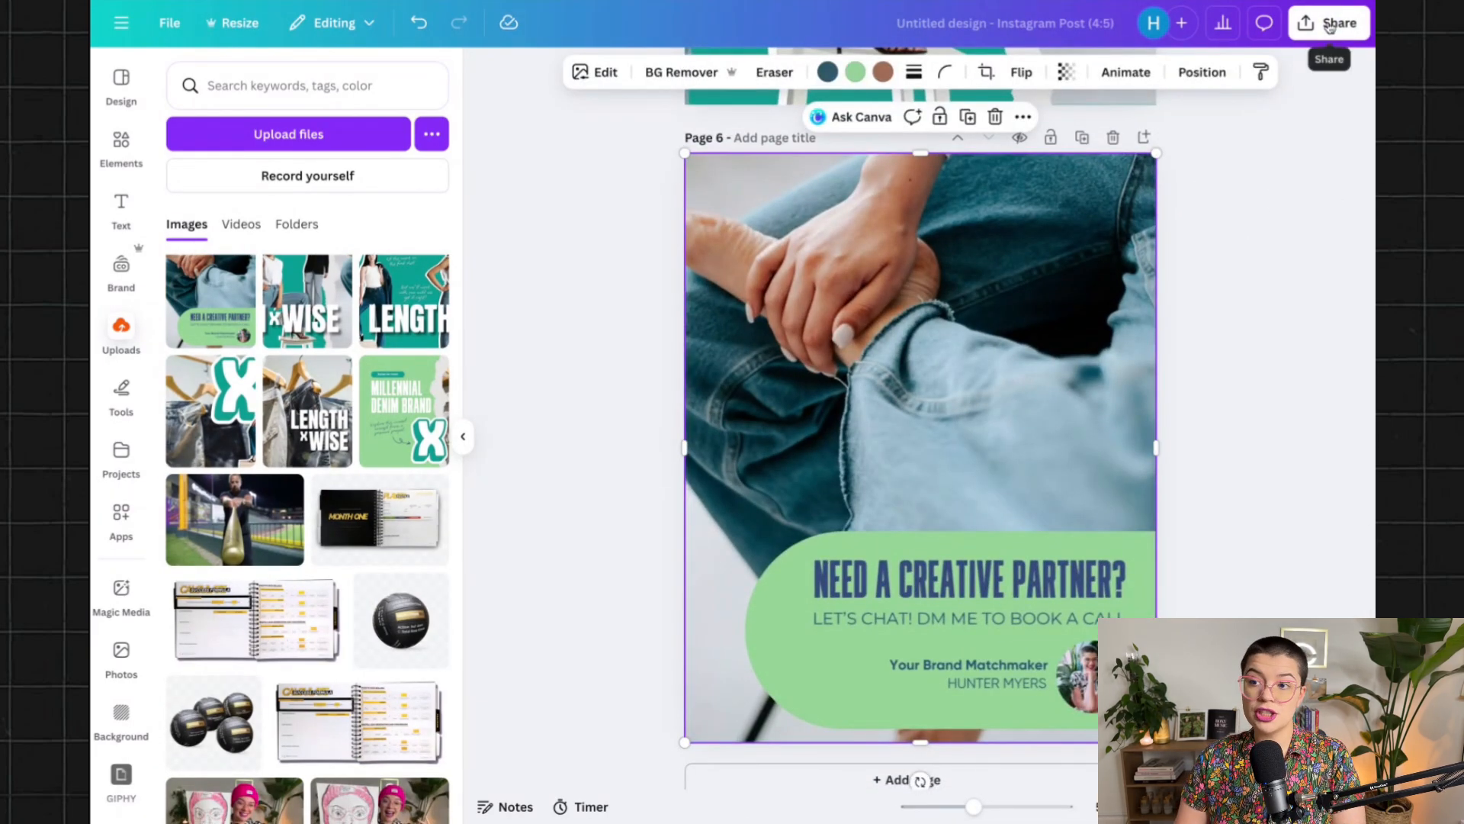
# Open the download settings of the six-page Instagram post and display the available file types
pyautogui.click(1330, 23)
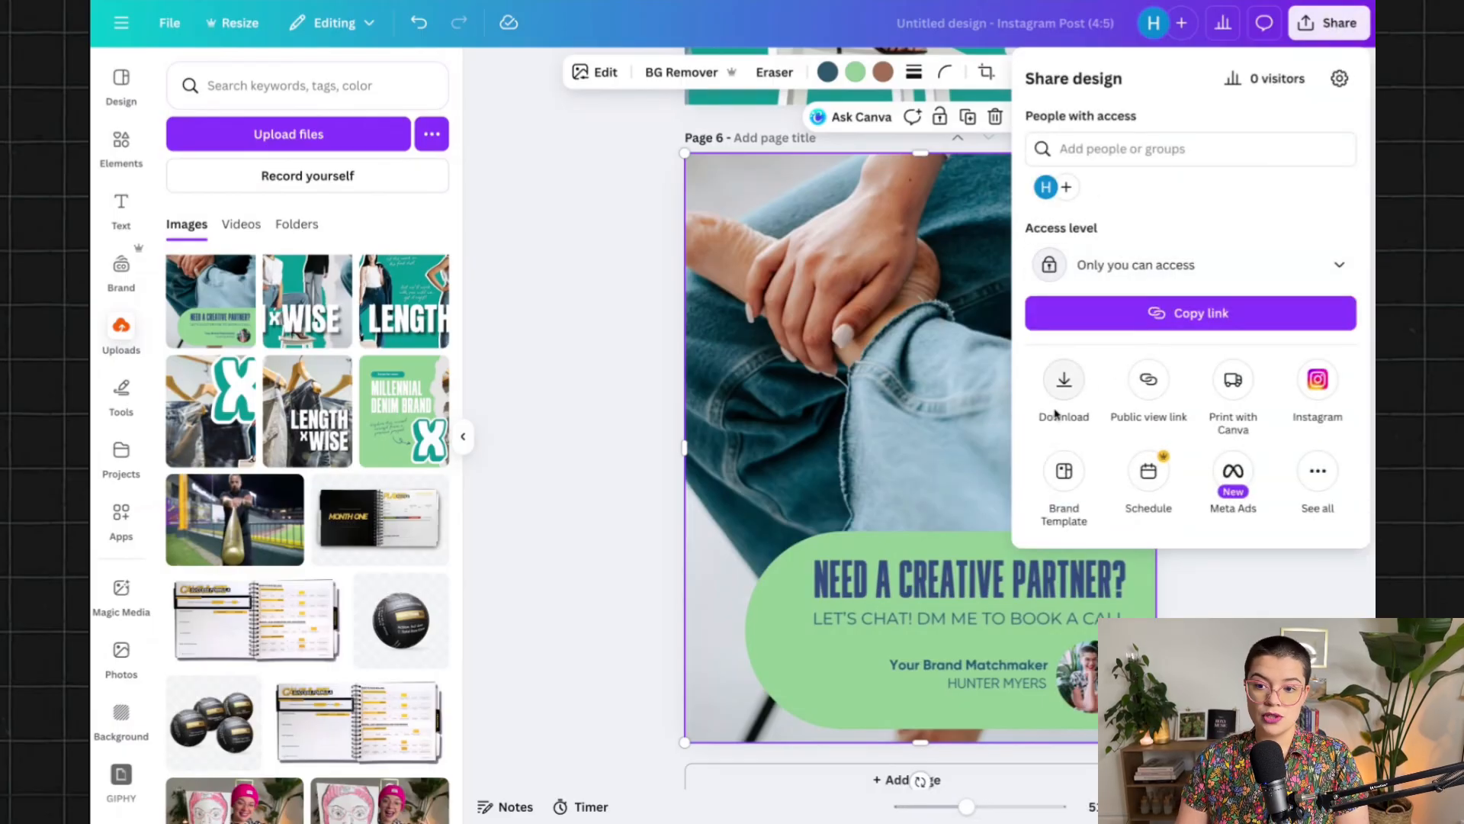
pyautogui.click(1067, 384)
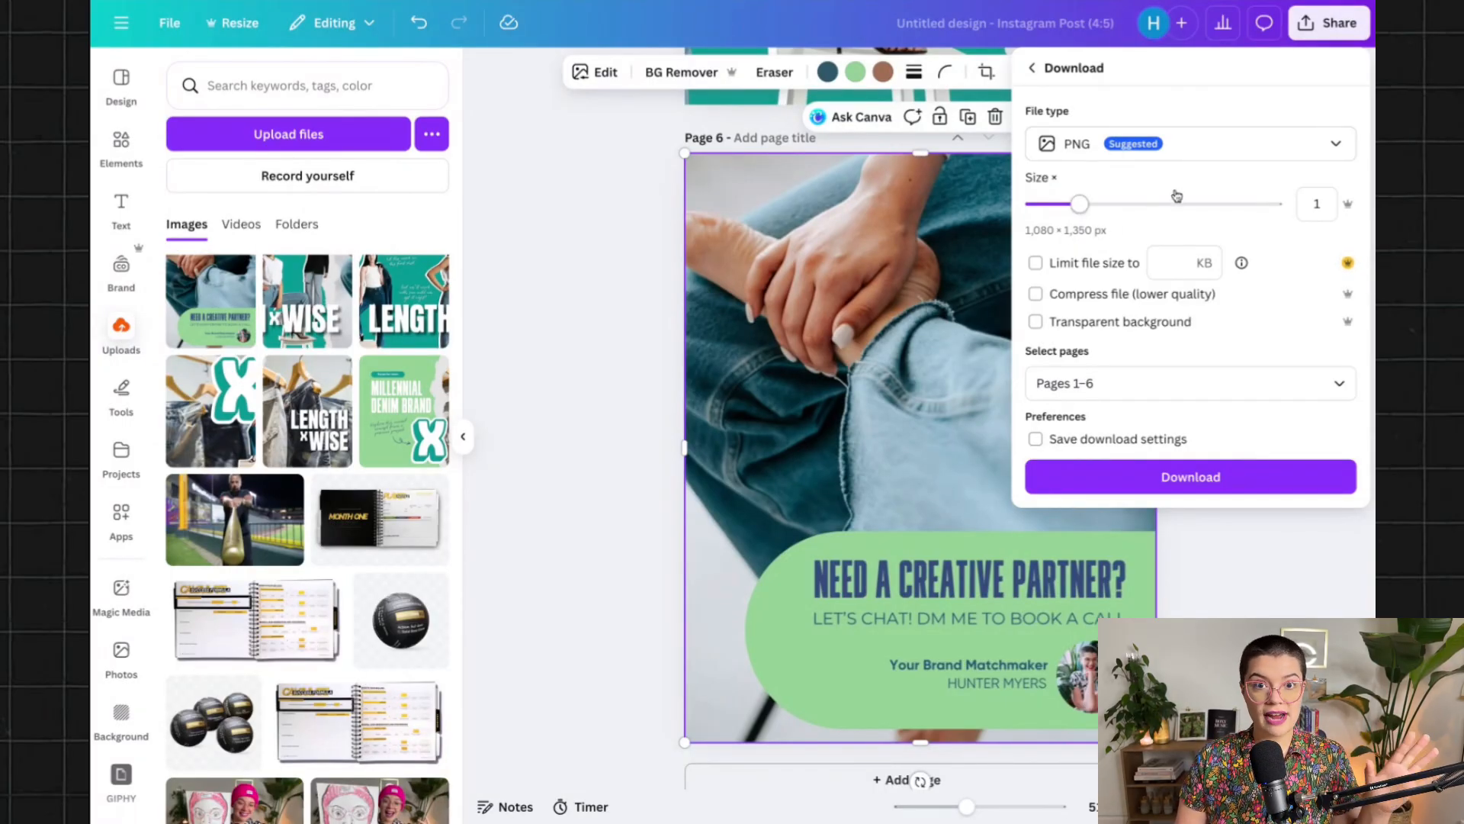
pyautogui.click(1333, 145)
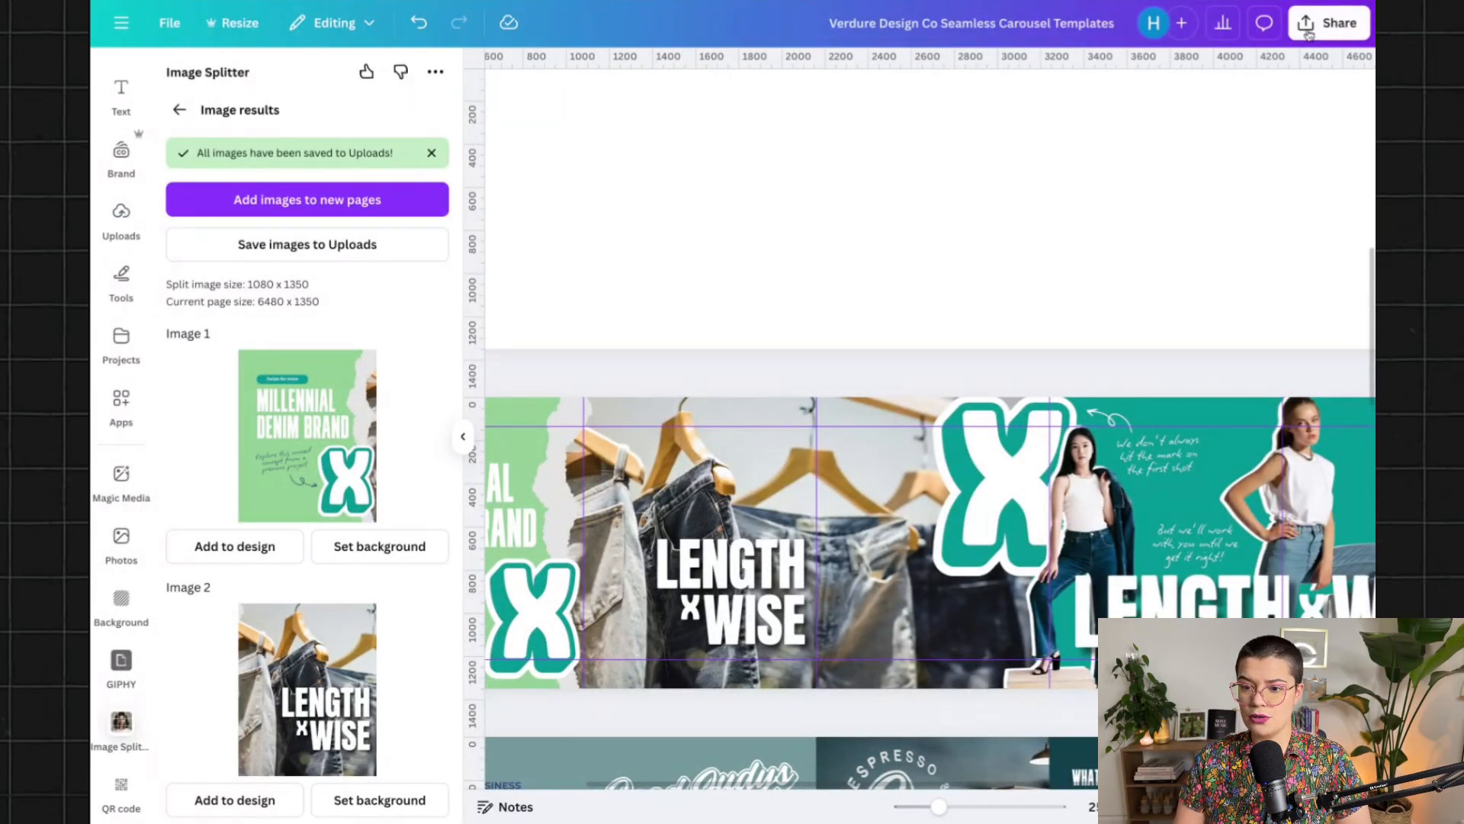
# In the Verdure Design Co Seamless Carousel Templates design, download only the current page, Page 4, as a PNG
pyautogui.click(463, 436)
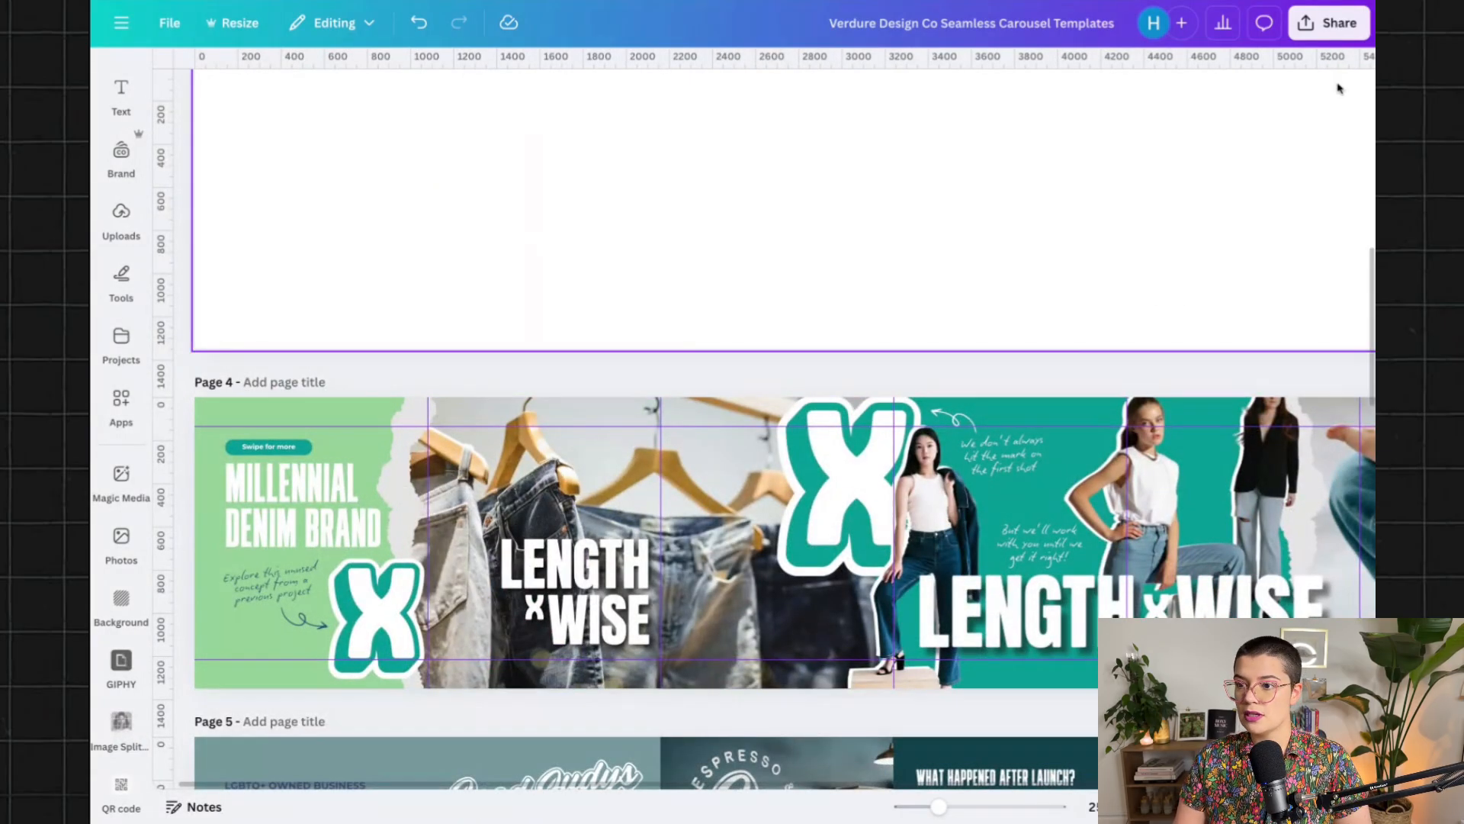
pyautogui.click(1331, 23)
pyautogui.click(1064, 381)
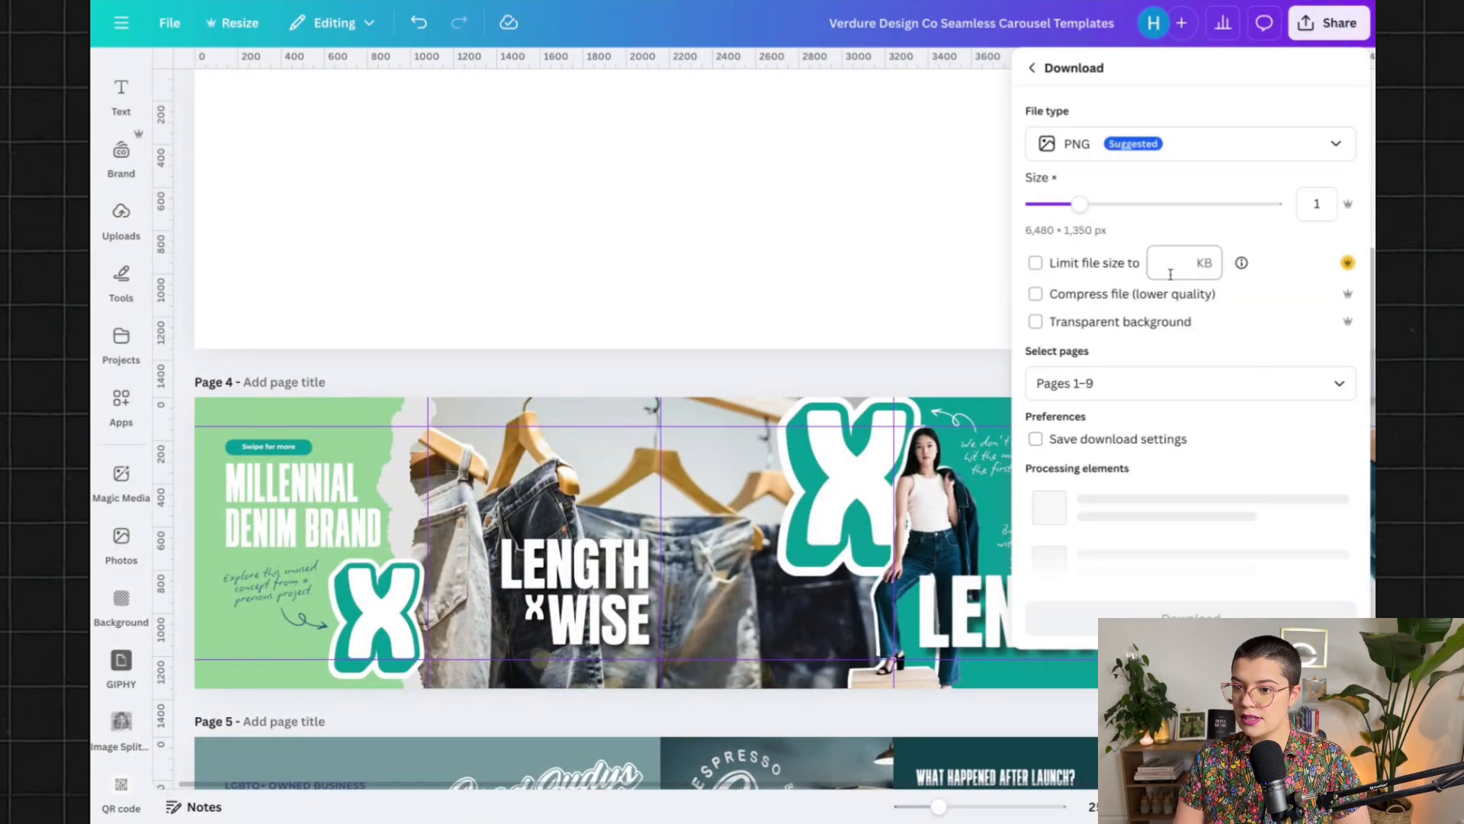
pyautogui.click(1342, 394)
pyautogui.click(1051, 463)
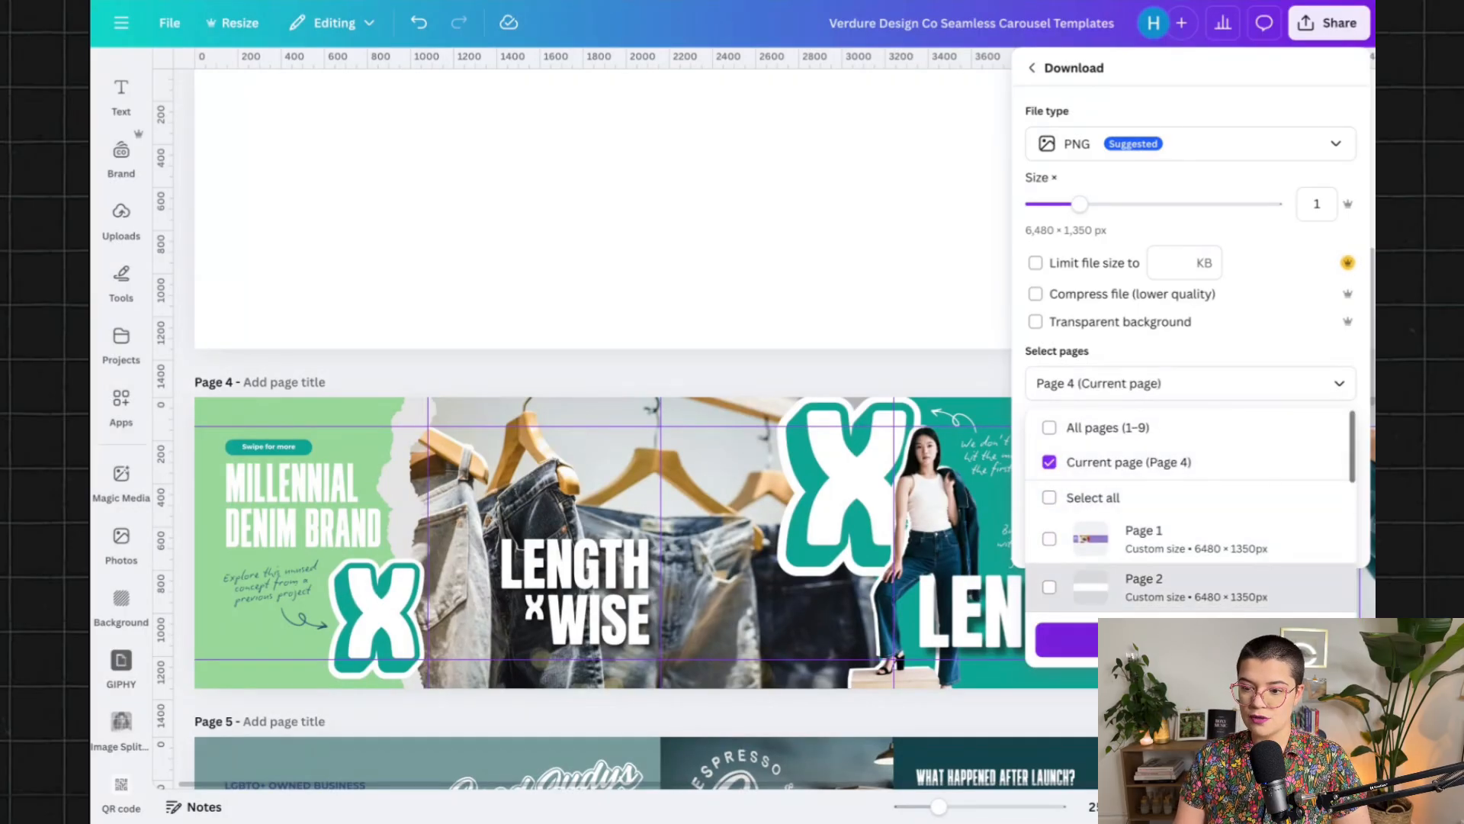
pyautogui.click(1191, 639)
pyautogui.click(1164, 477)
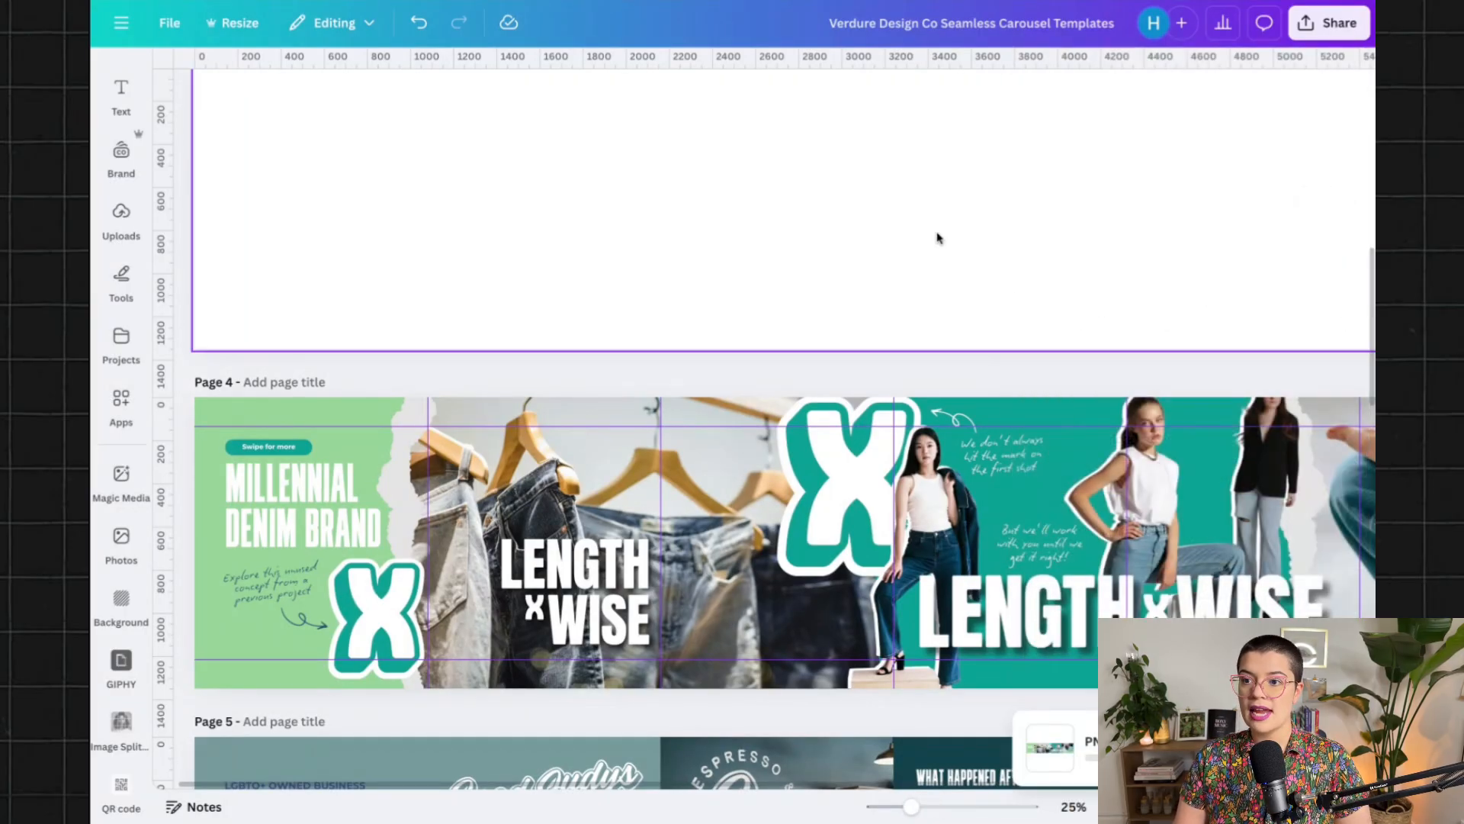
# Search Google for "carousel splitter" in a new browser tab and open CarouselMaker's Free Instagram Image Splitter & Grid Maker
pyautogui.press('super+t')
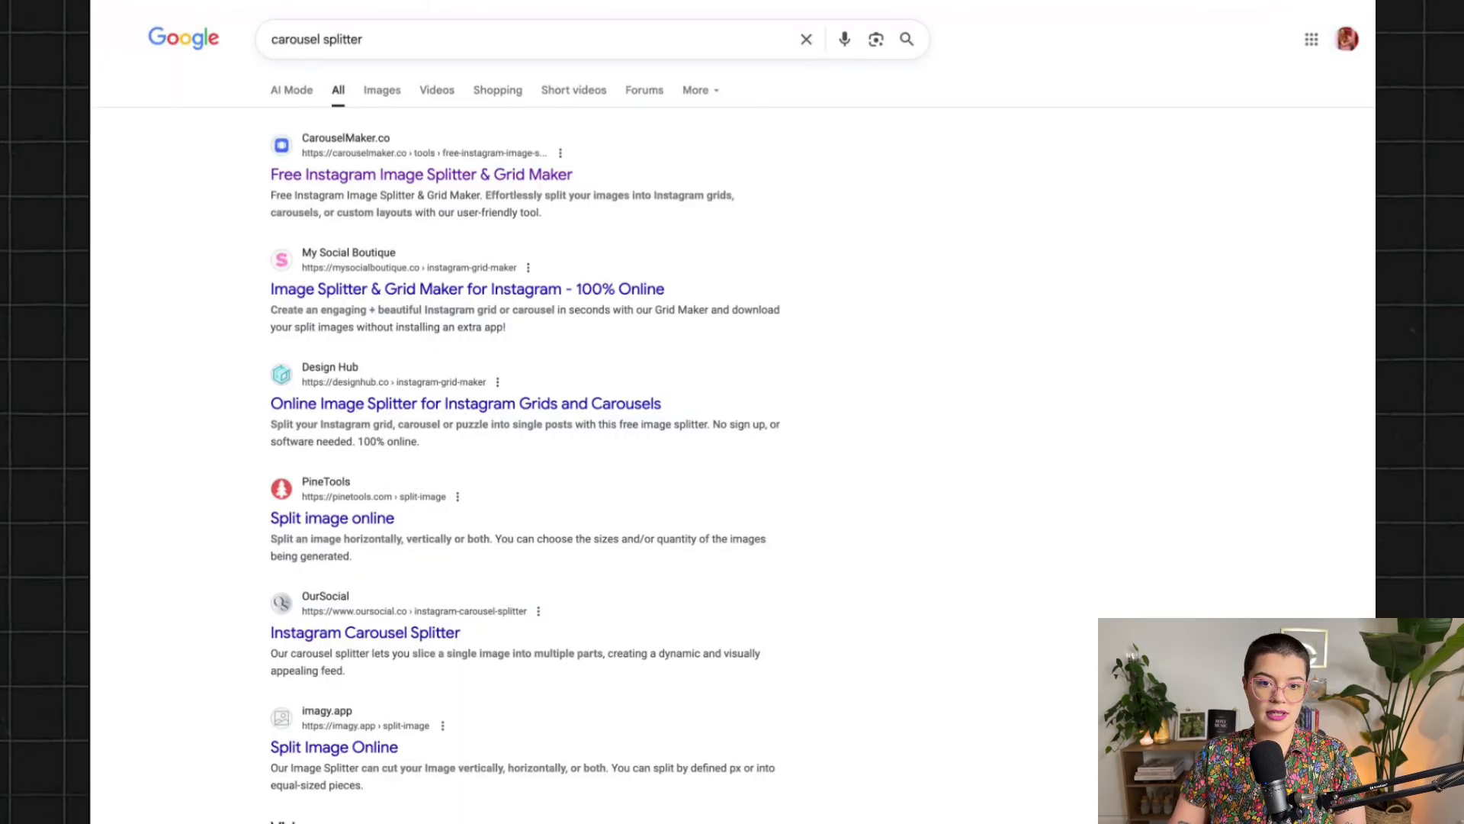
pyautogui.click(387, 181)
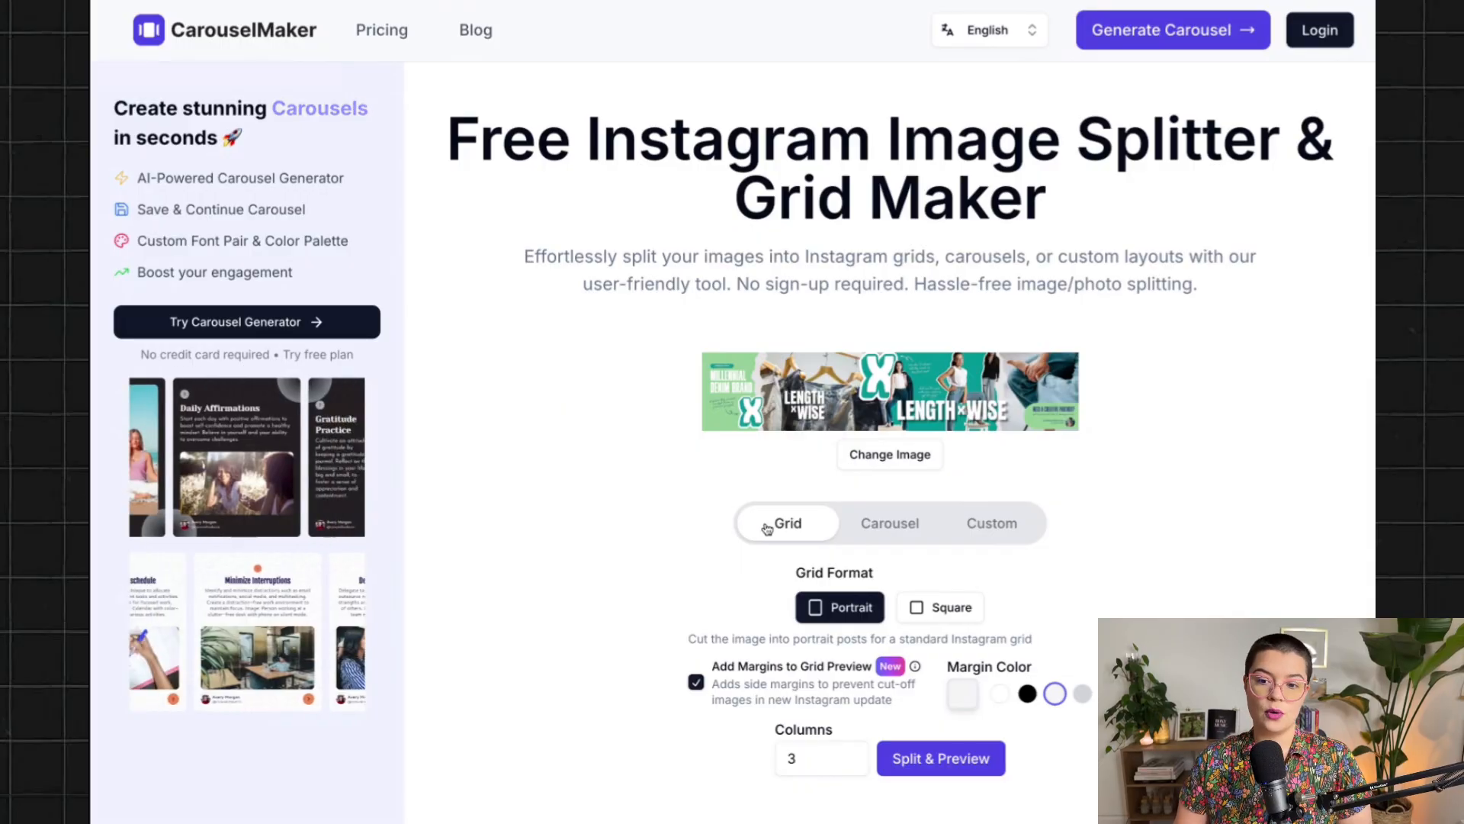
# Split the denim brand image into 6 columns in Carousel mode and download the panels as a zip
pyautogui.click(883, 527)
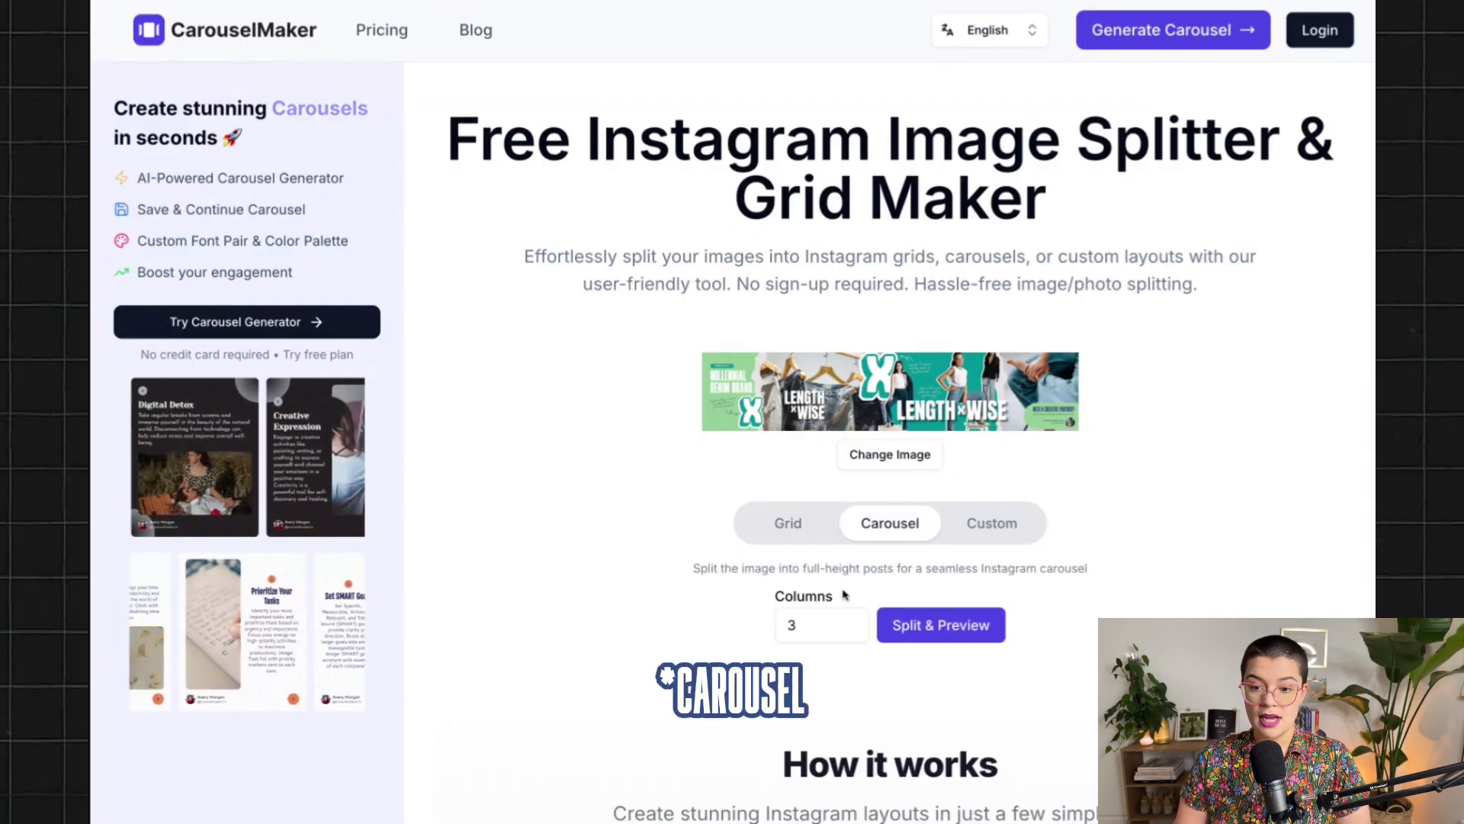
pyautogui.click(806, 626)
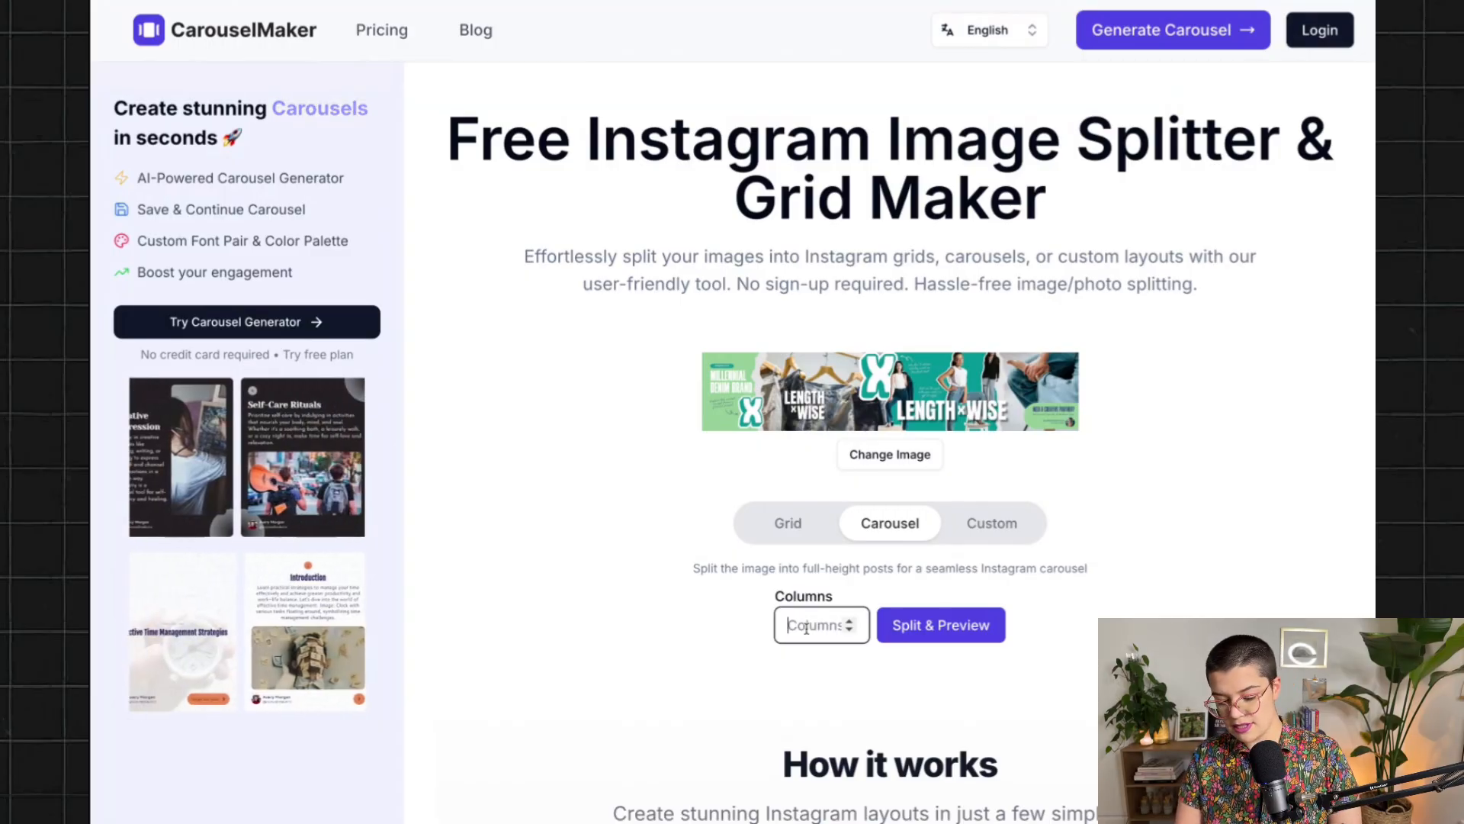
pyautogui.click(953, 629)
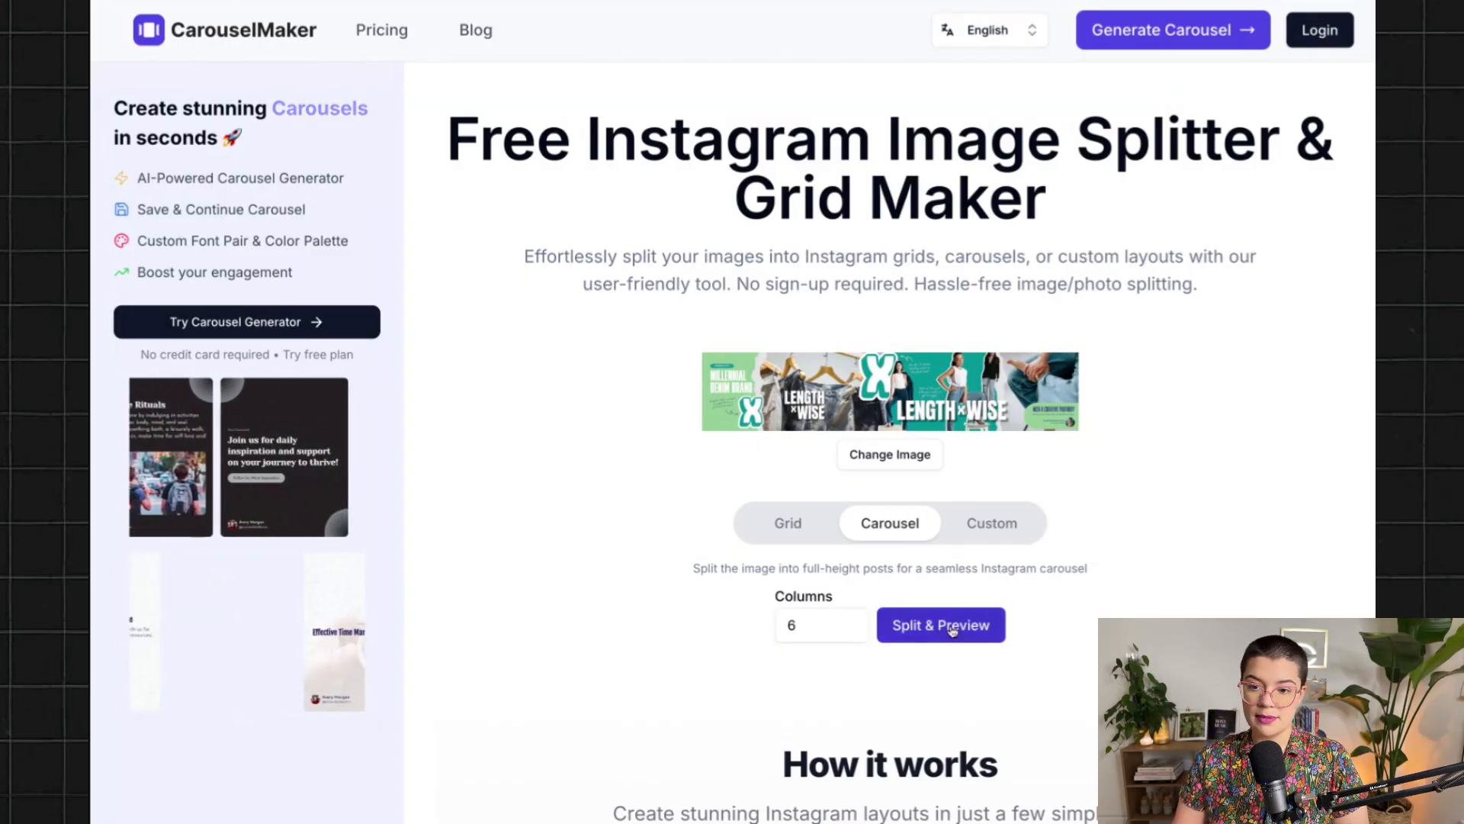
pyautogui.scroll(-5, 1066, 565)
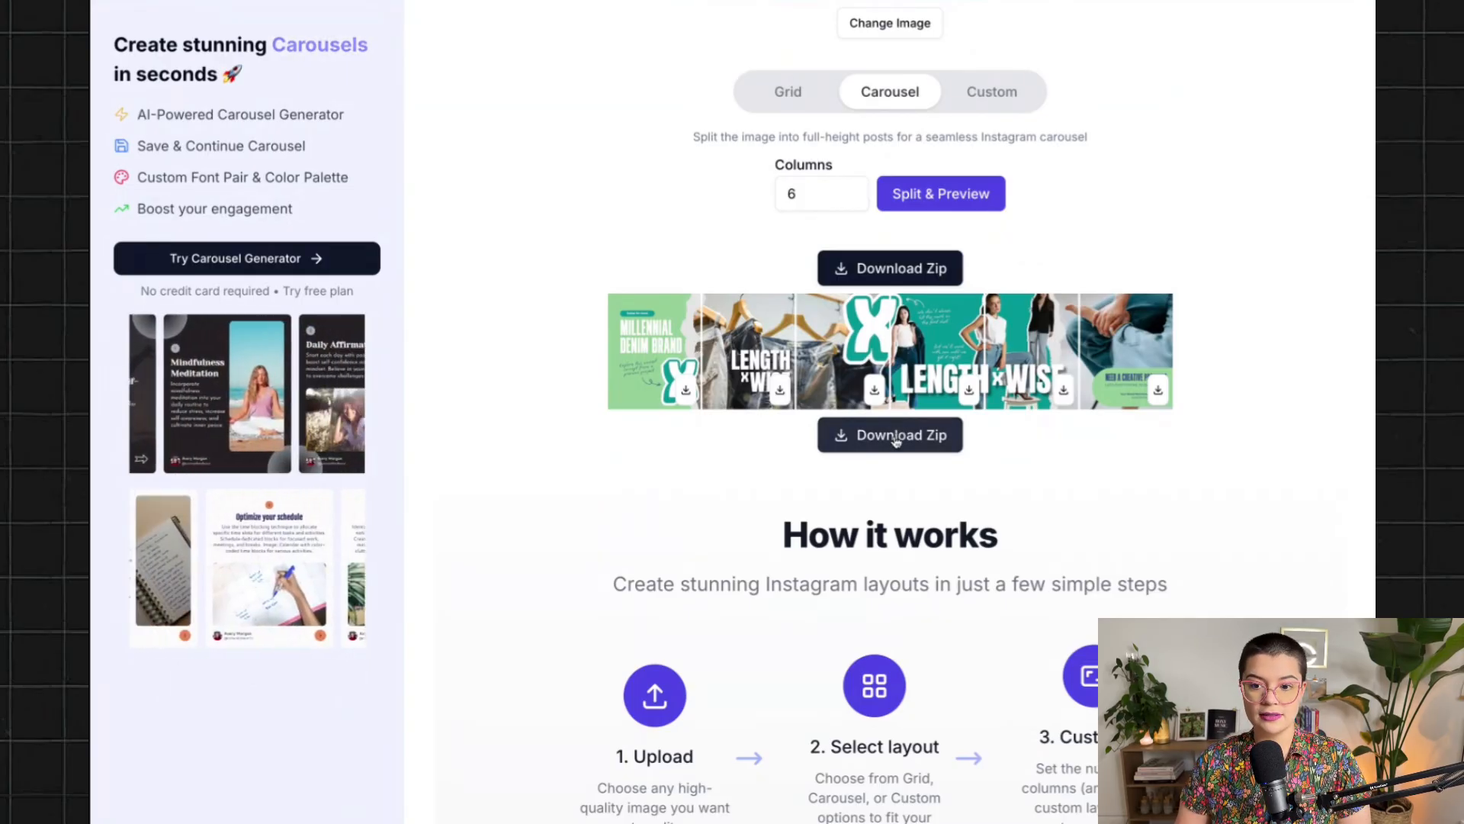
pyautogui.click(898, 434)
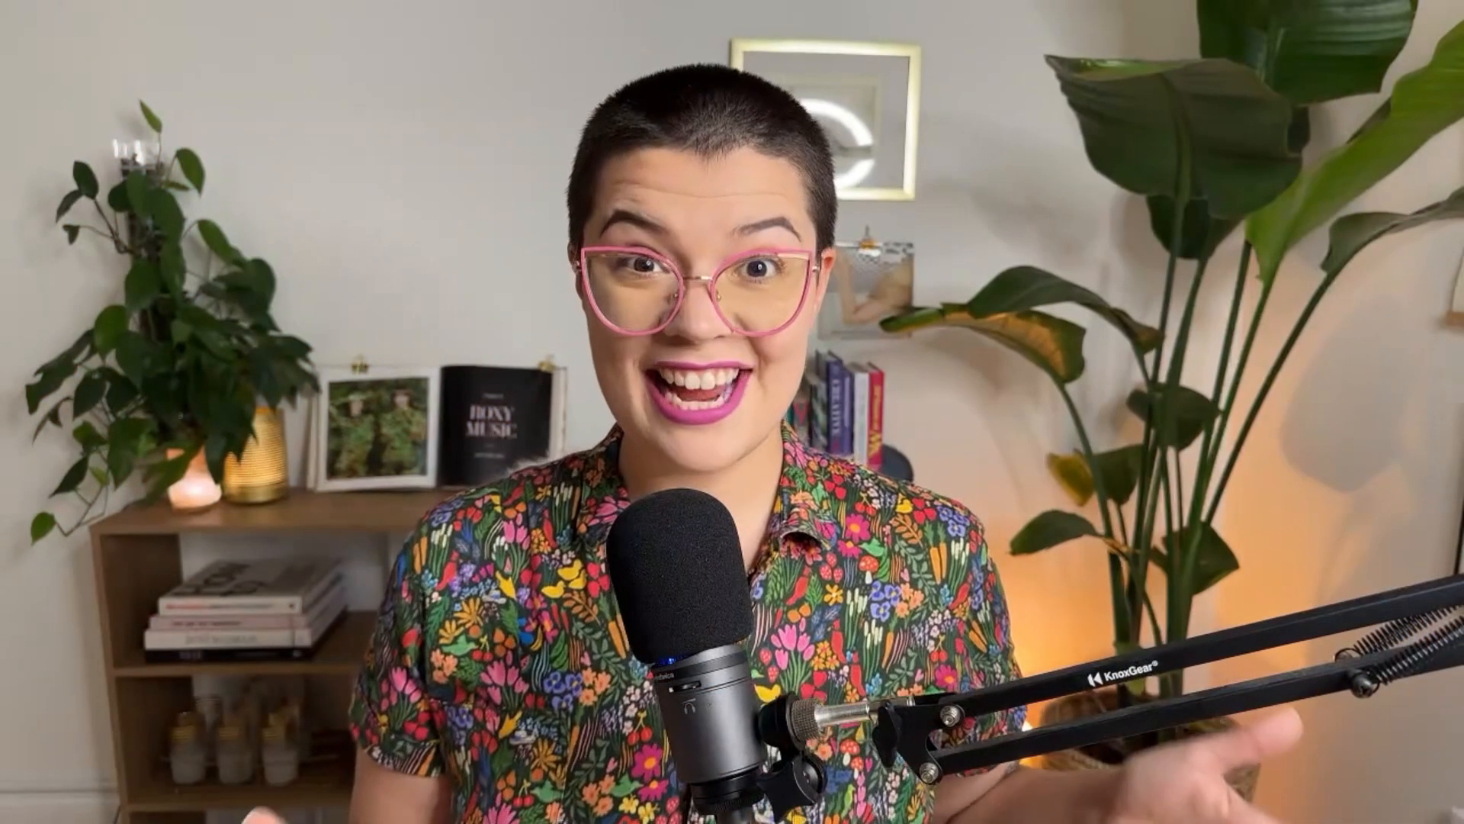